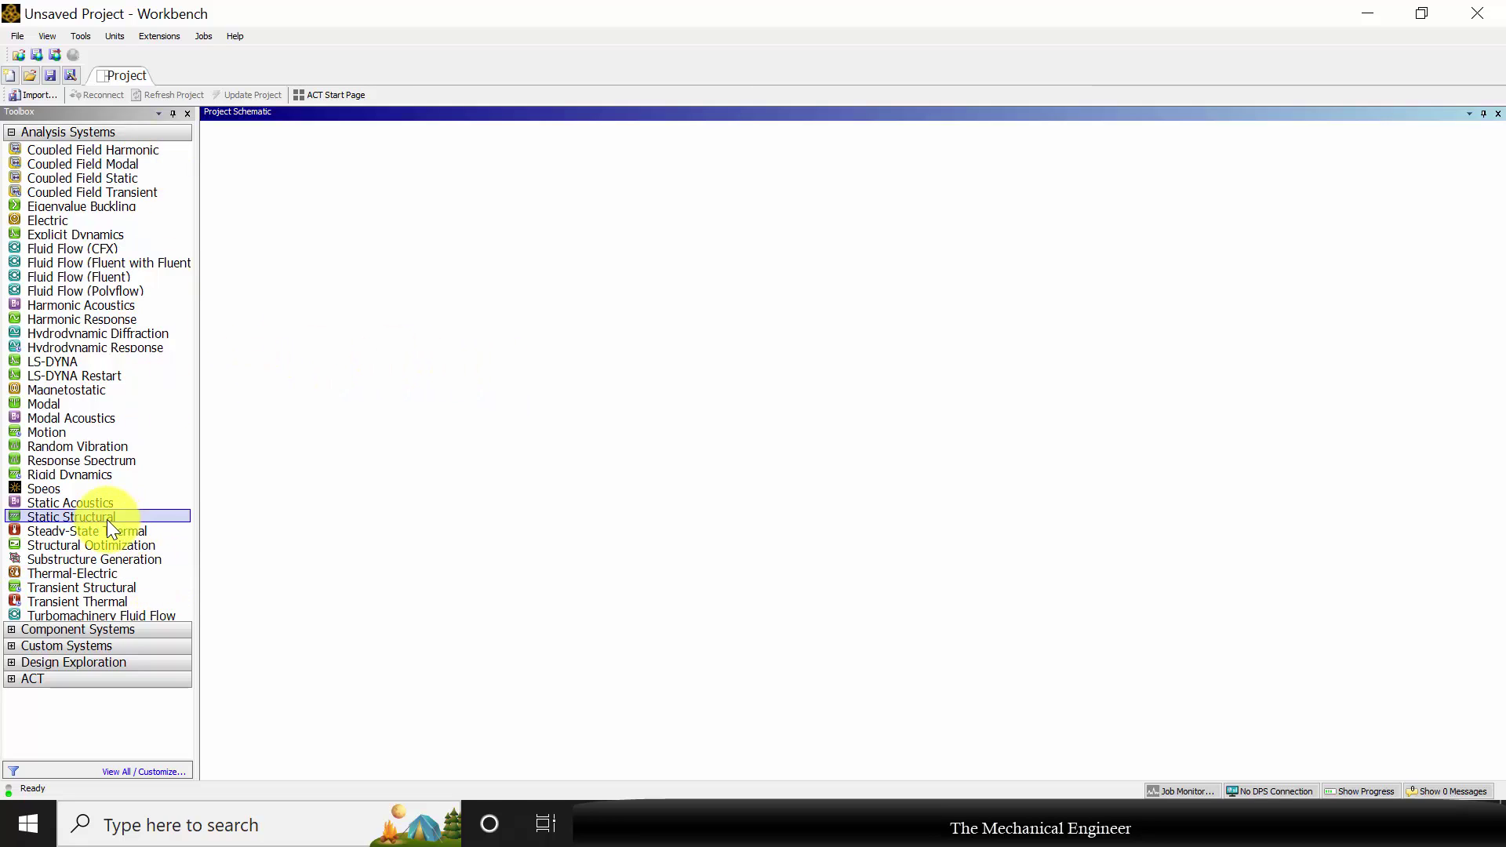
Add a standalone Static Structural analysis system, keeping its default name
left_click_drag(96, 515, 288, 221)
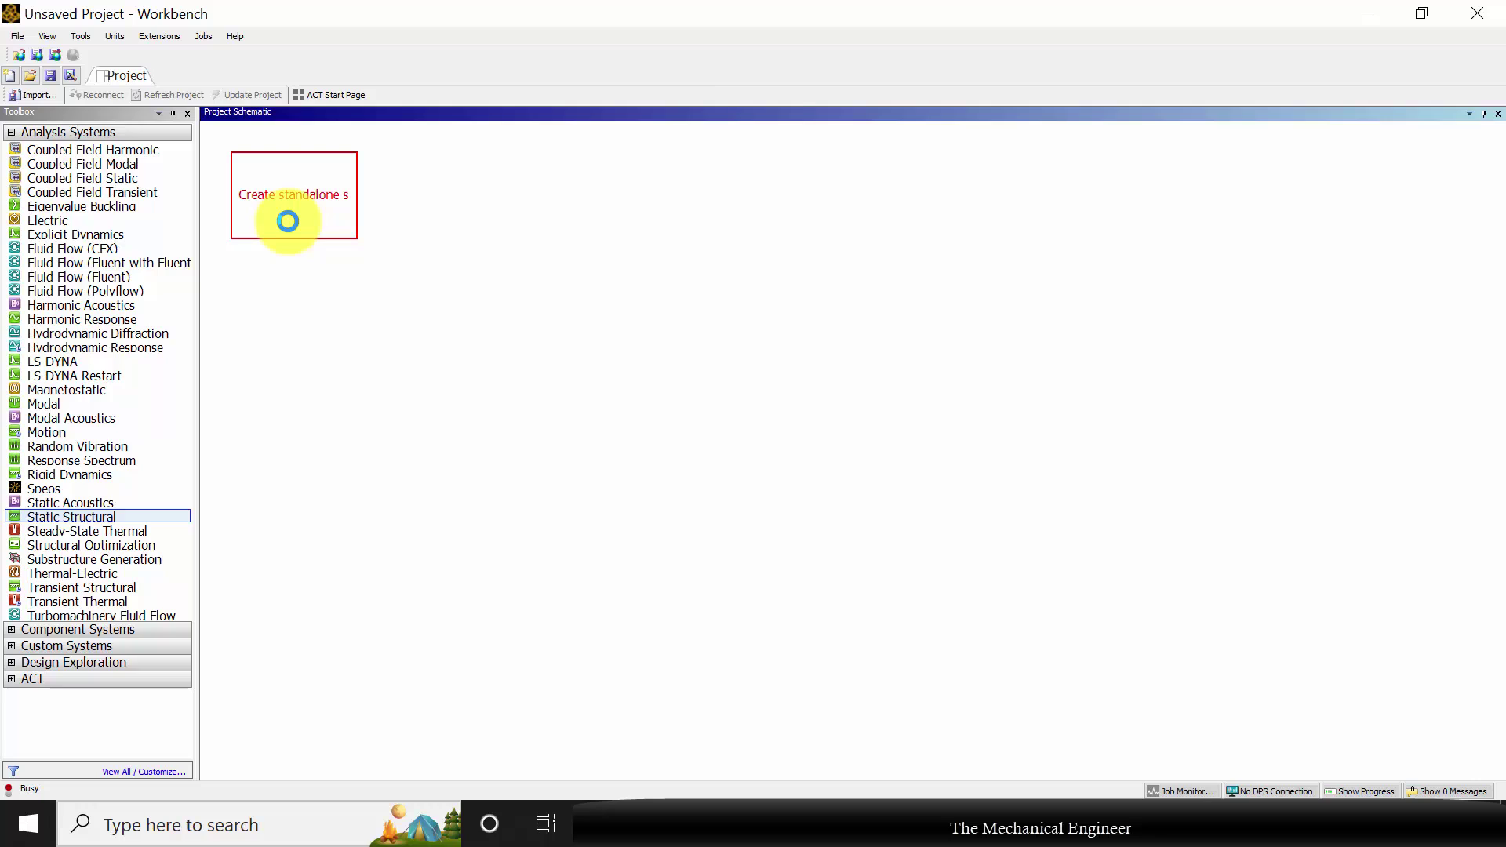
key("Return")
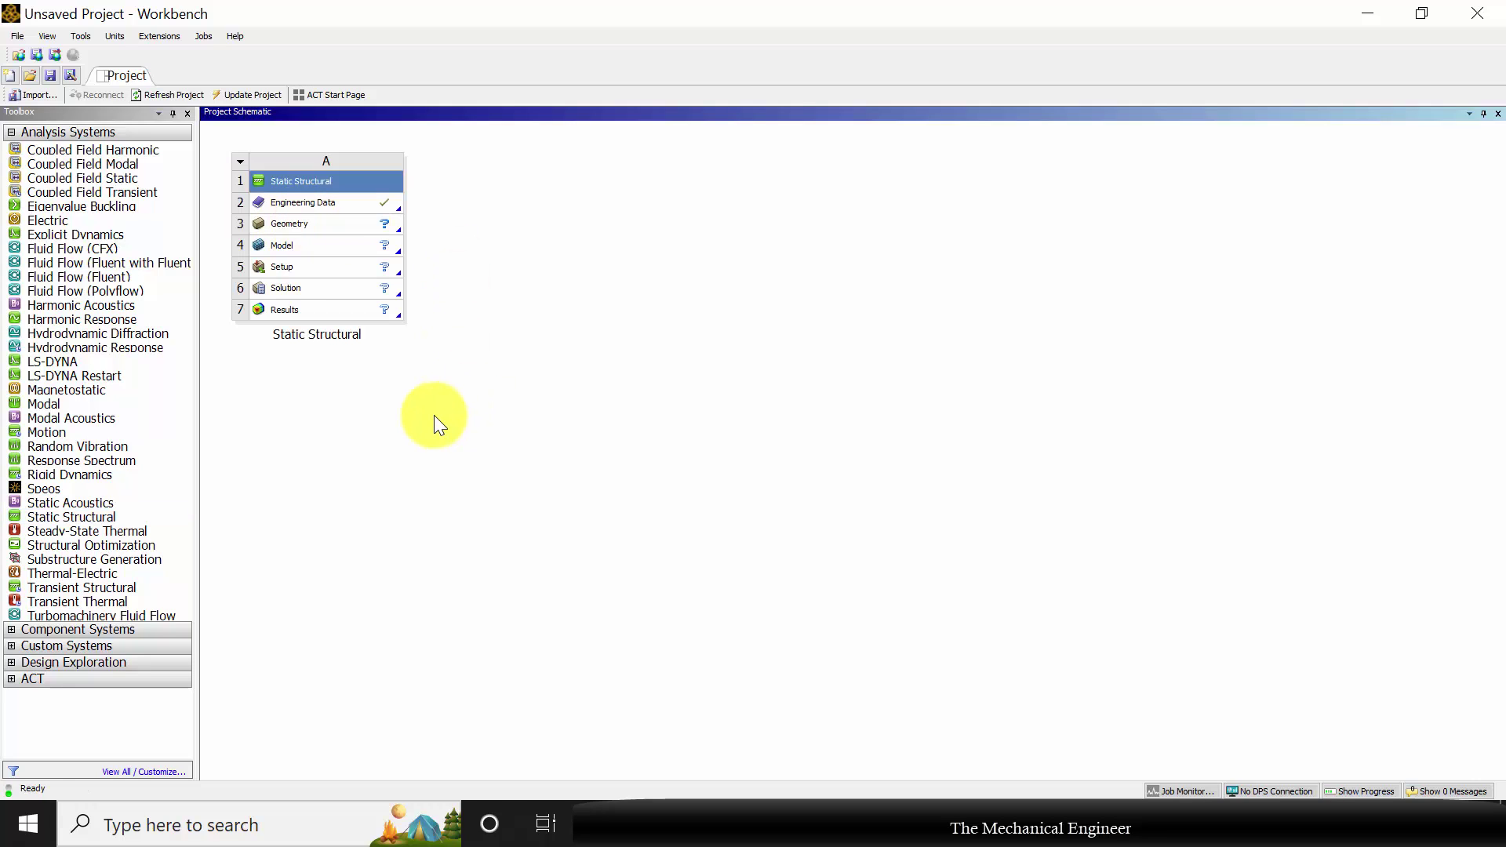
Open system A's Engineering Data to view Structural Steel and its properties
right_click(321, 200)
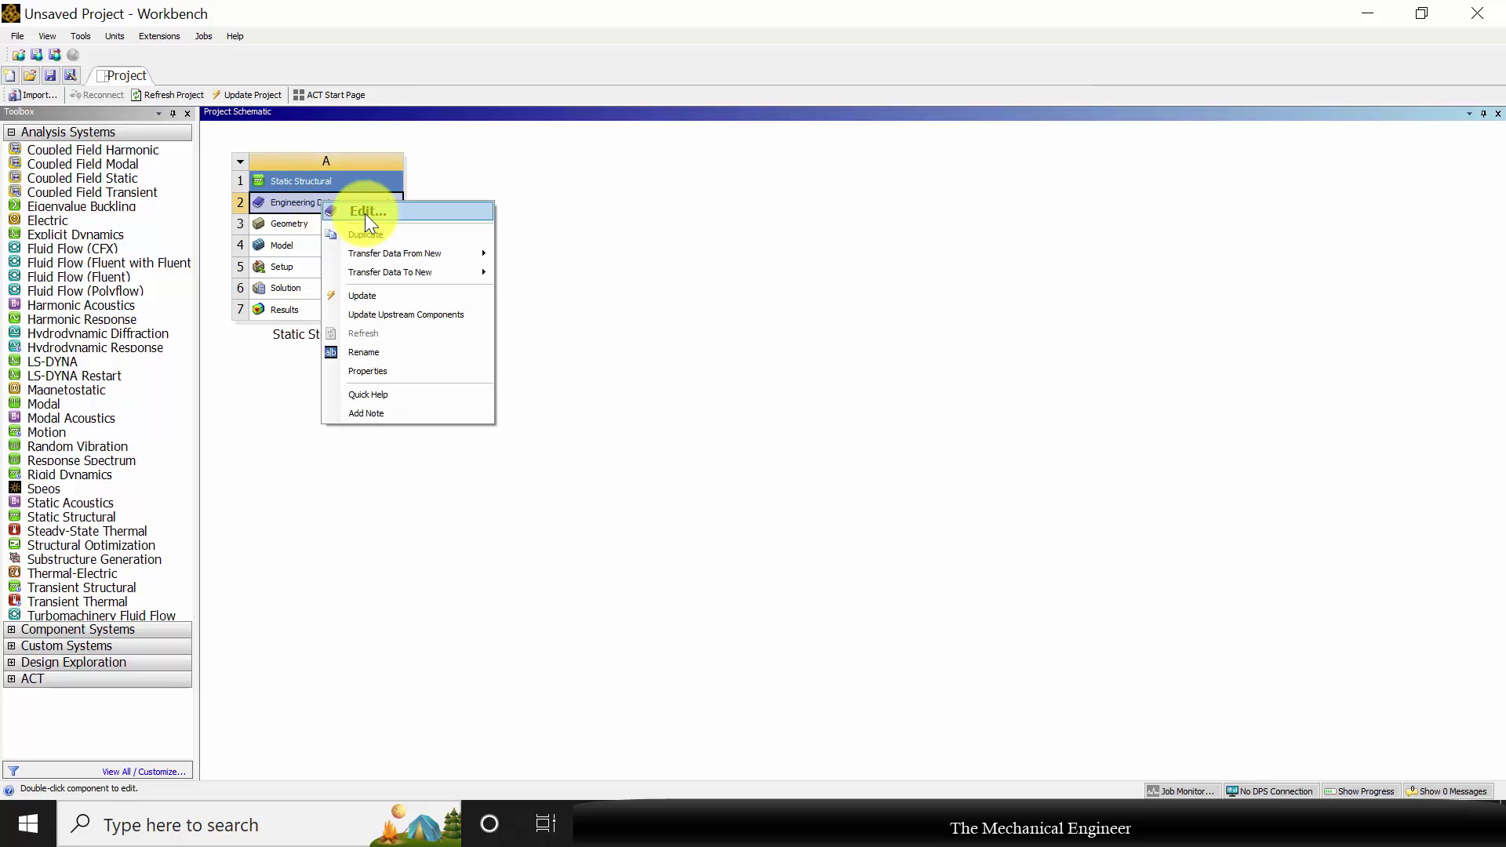
left_click(365, 213)
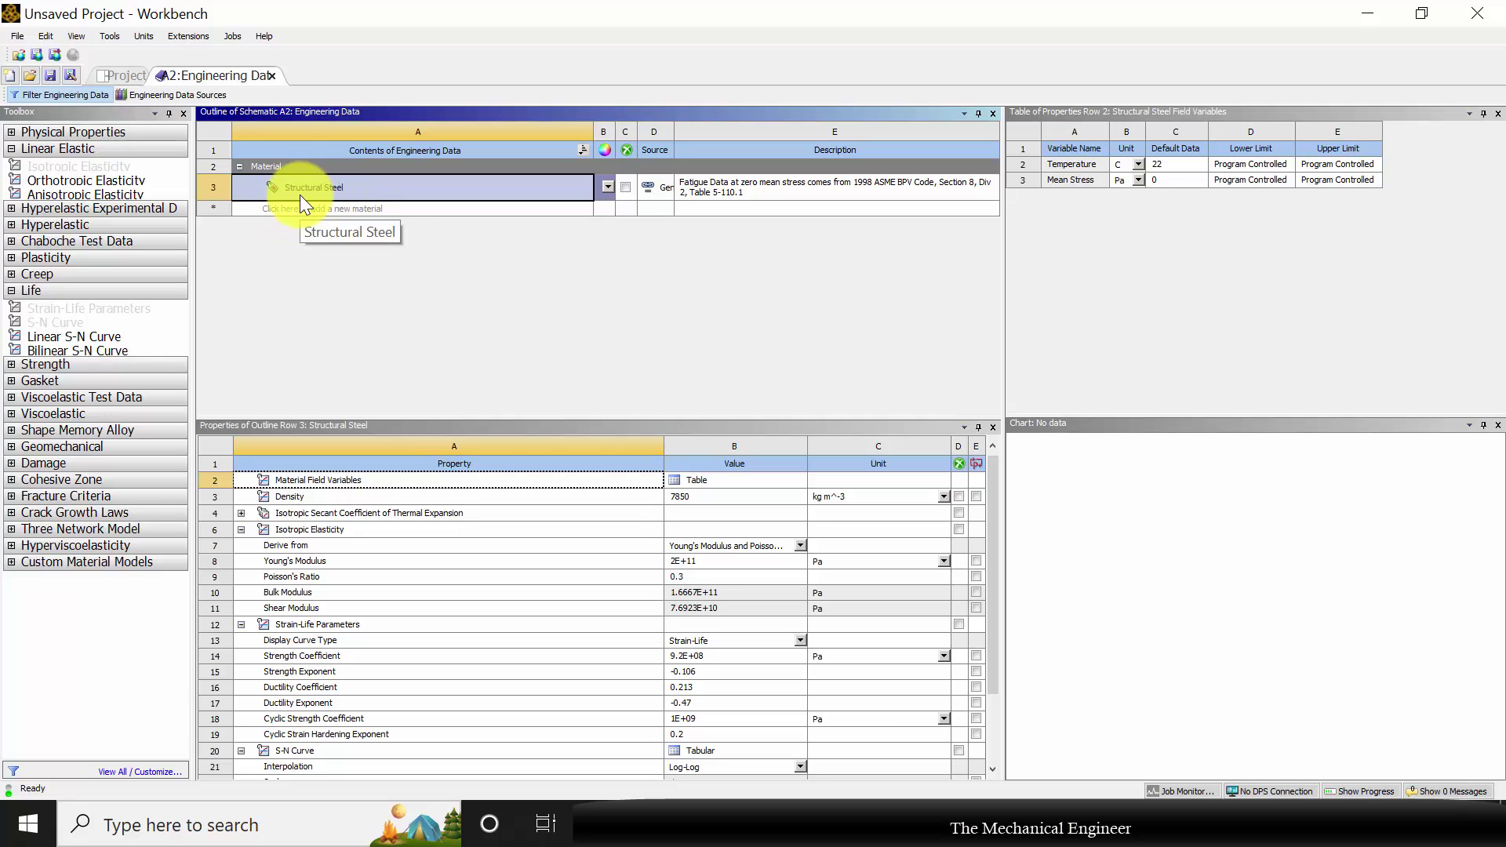
Add Gray Cast Iron from the General Materials library to the project's materials
left_click(182, 94)
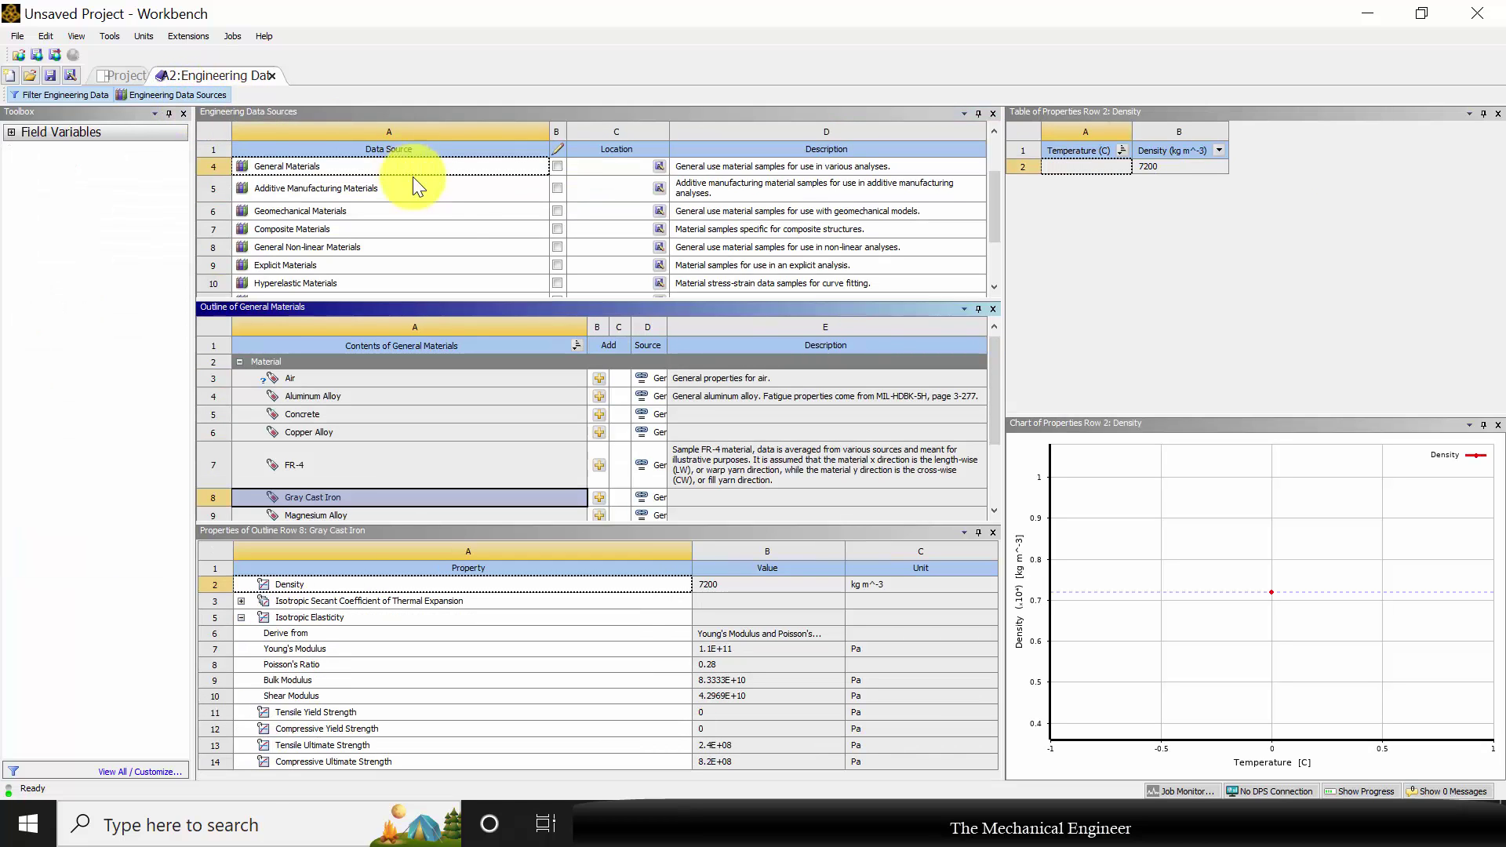
left_click(308, 164)
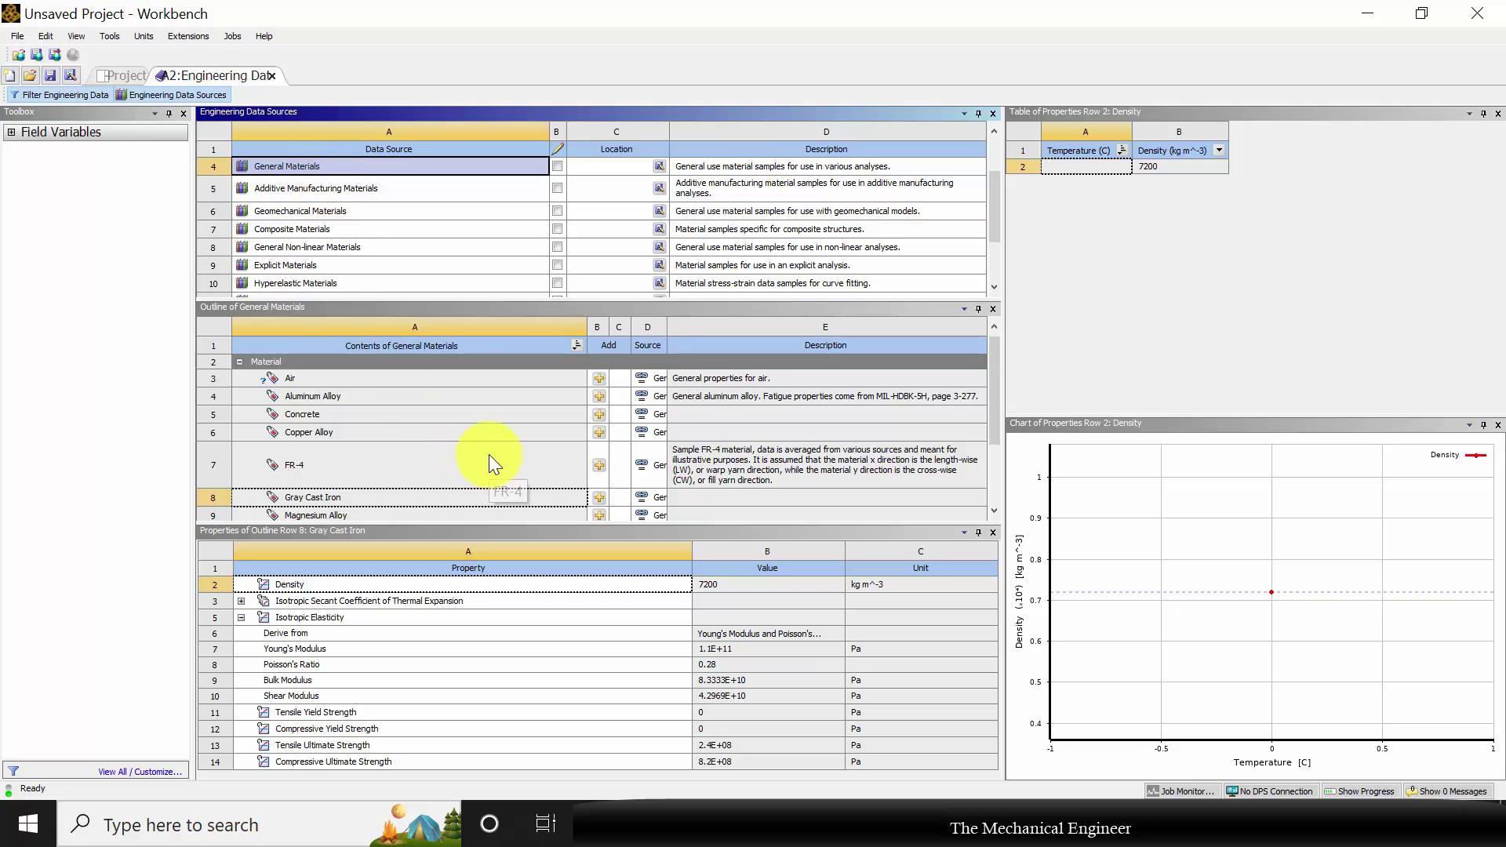
scroll(488, 454, "down", 1)
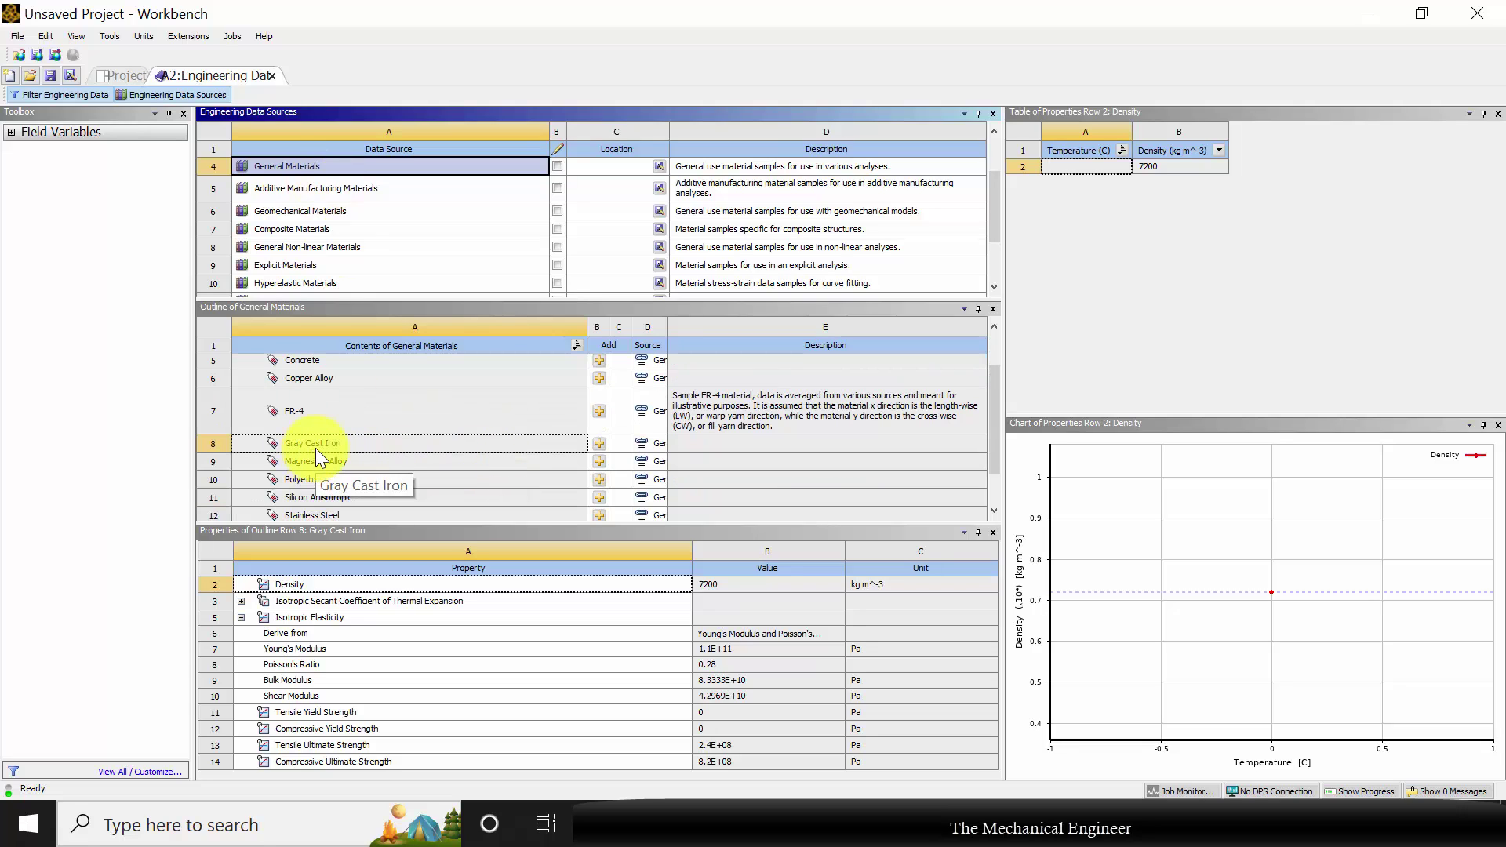
left_click(600, 442)
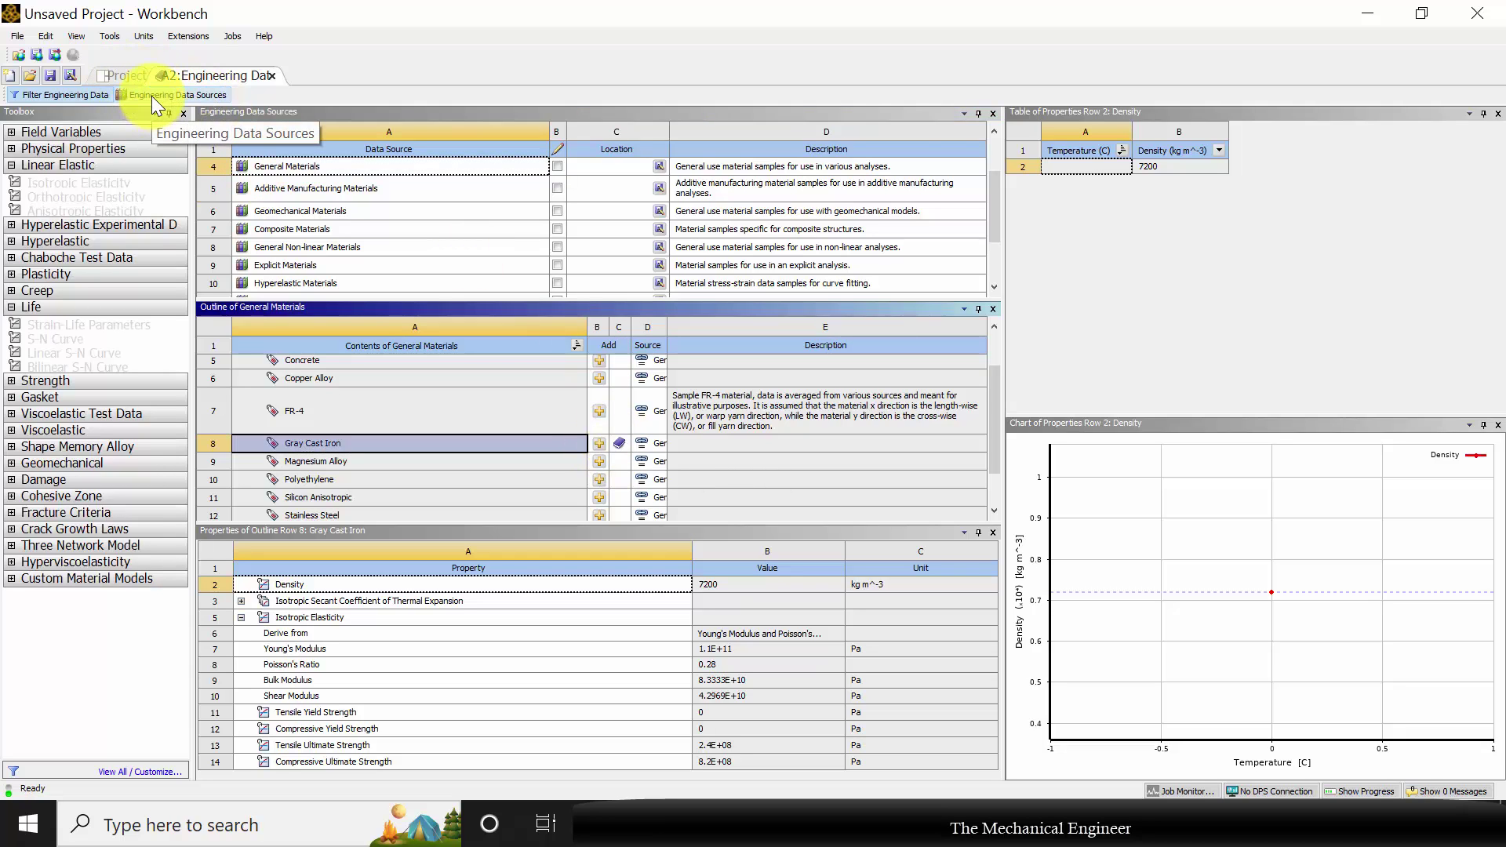
left_click(152, 96)
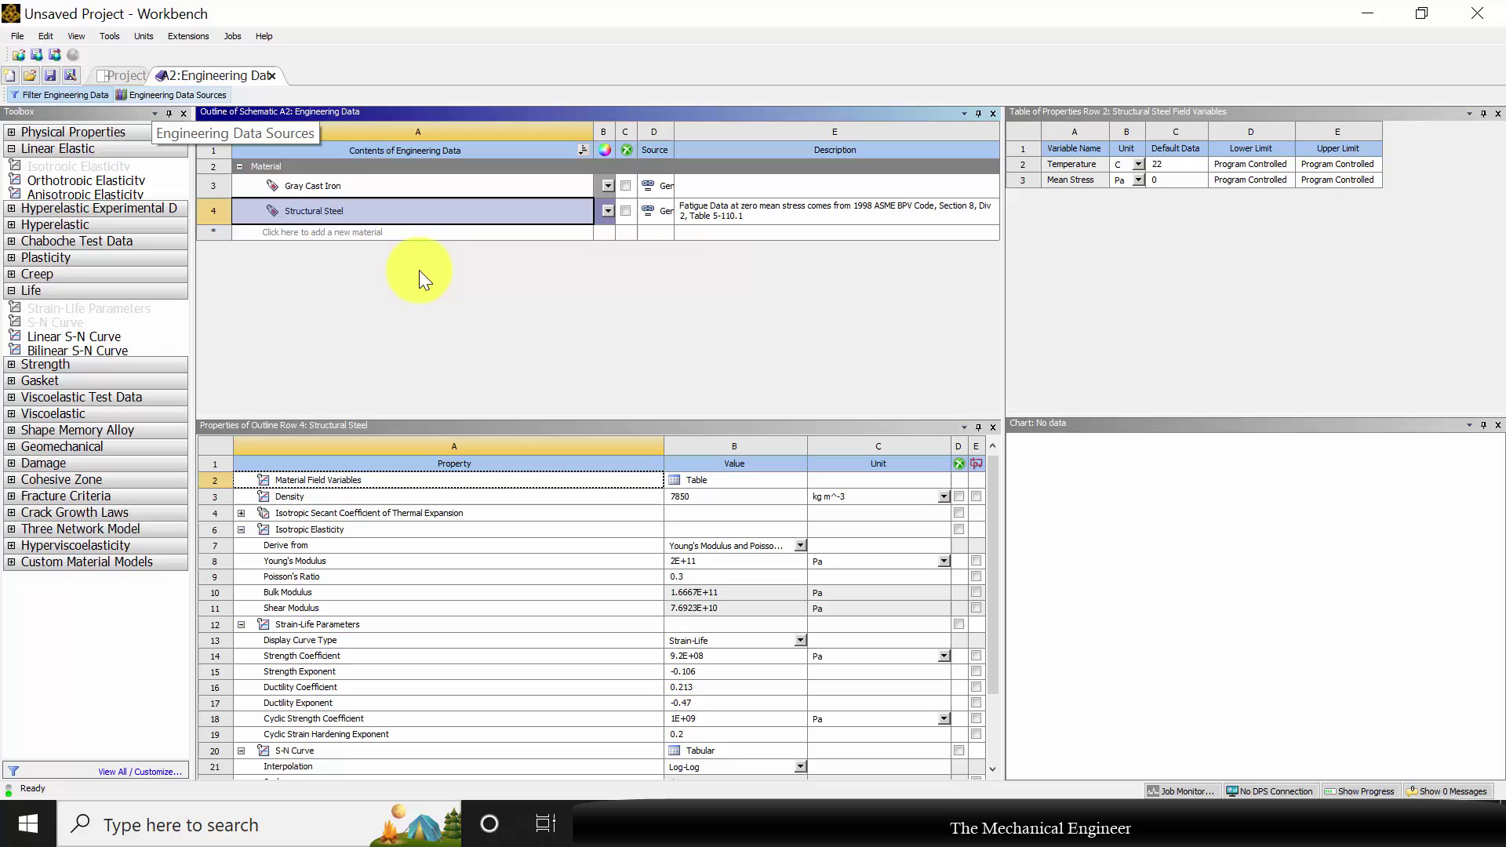
Give Gray Cast Iron an S-N Curve property from the Toolbox's Life group
left_click(317, 190)
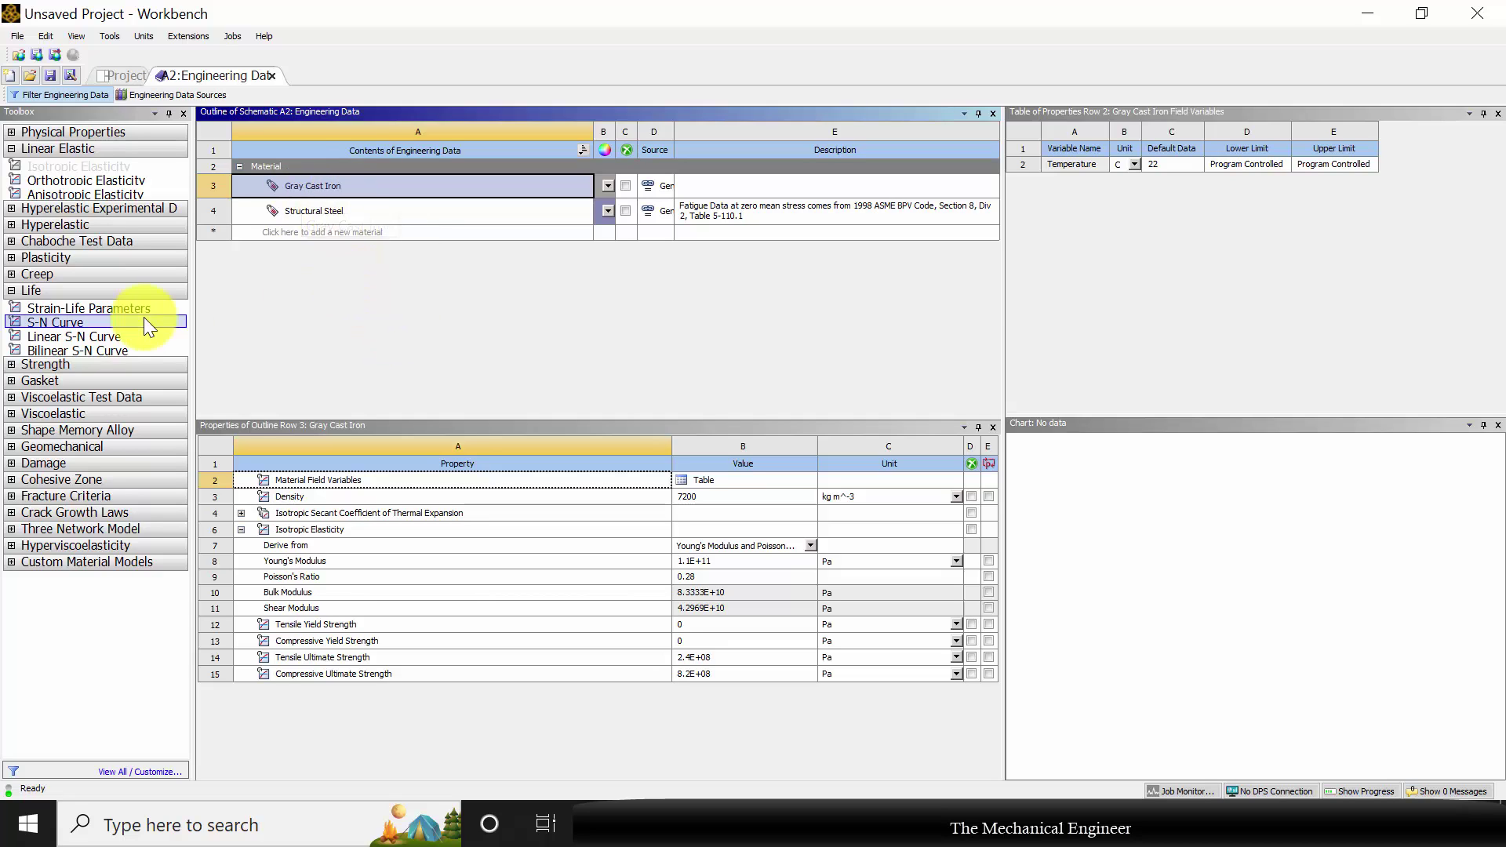
left_click_drag(114, 318, 288, 226)
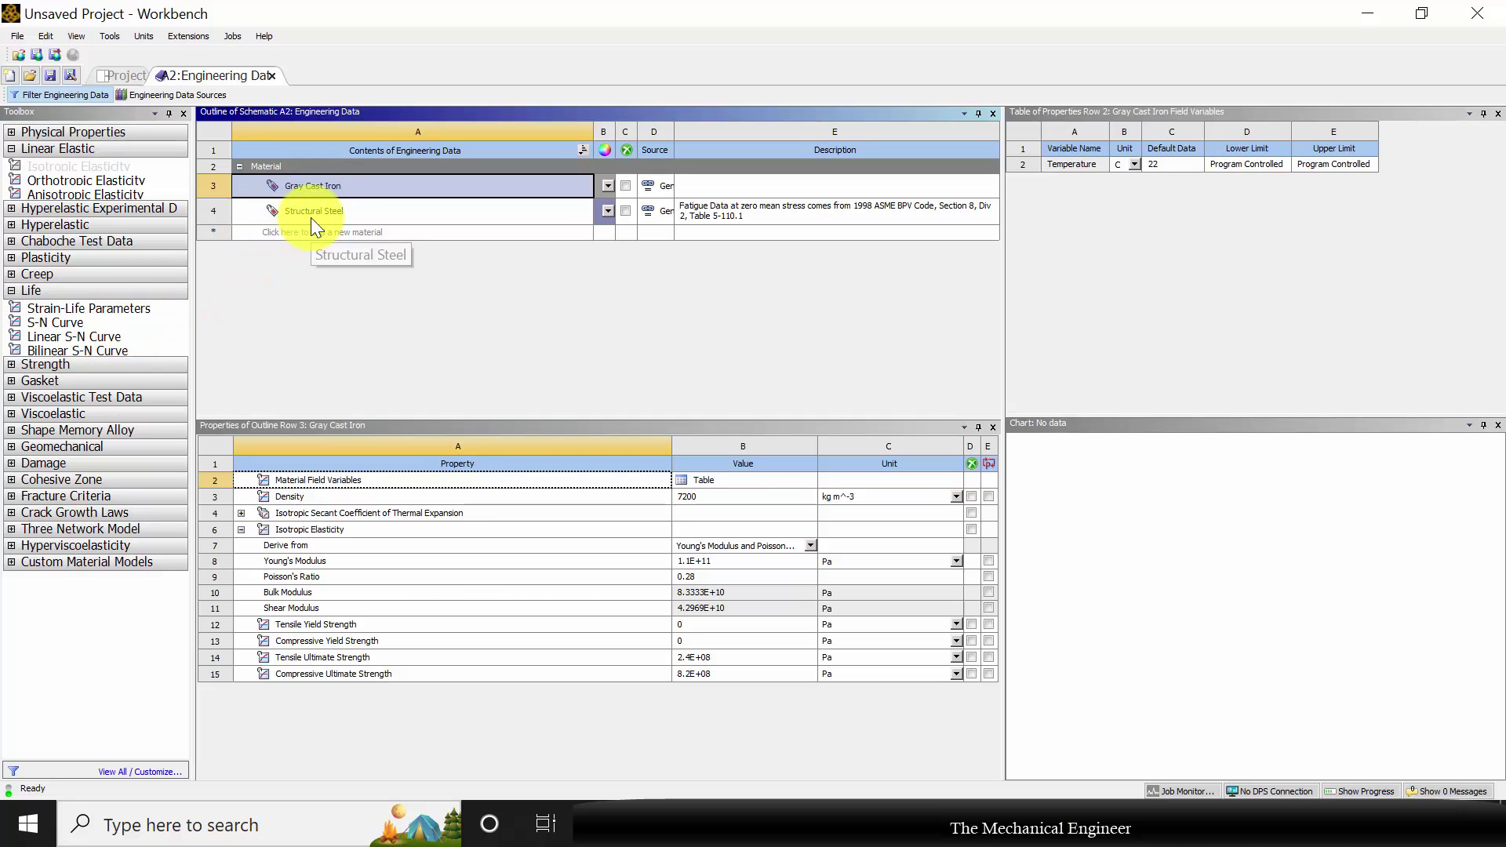
left_click(324, 213)
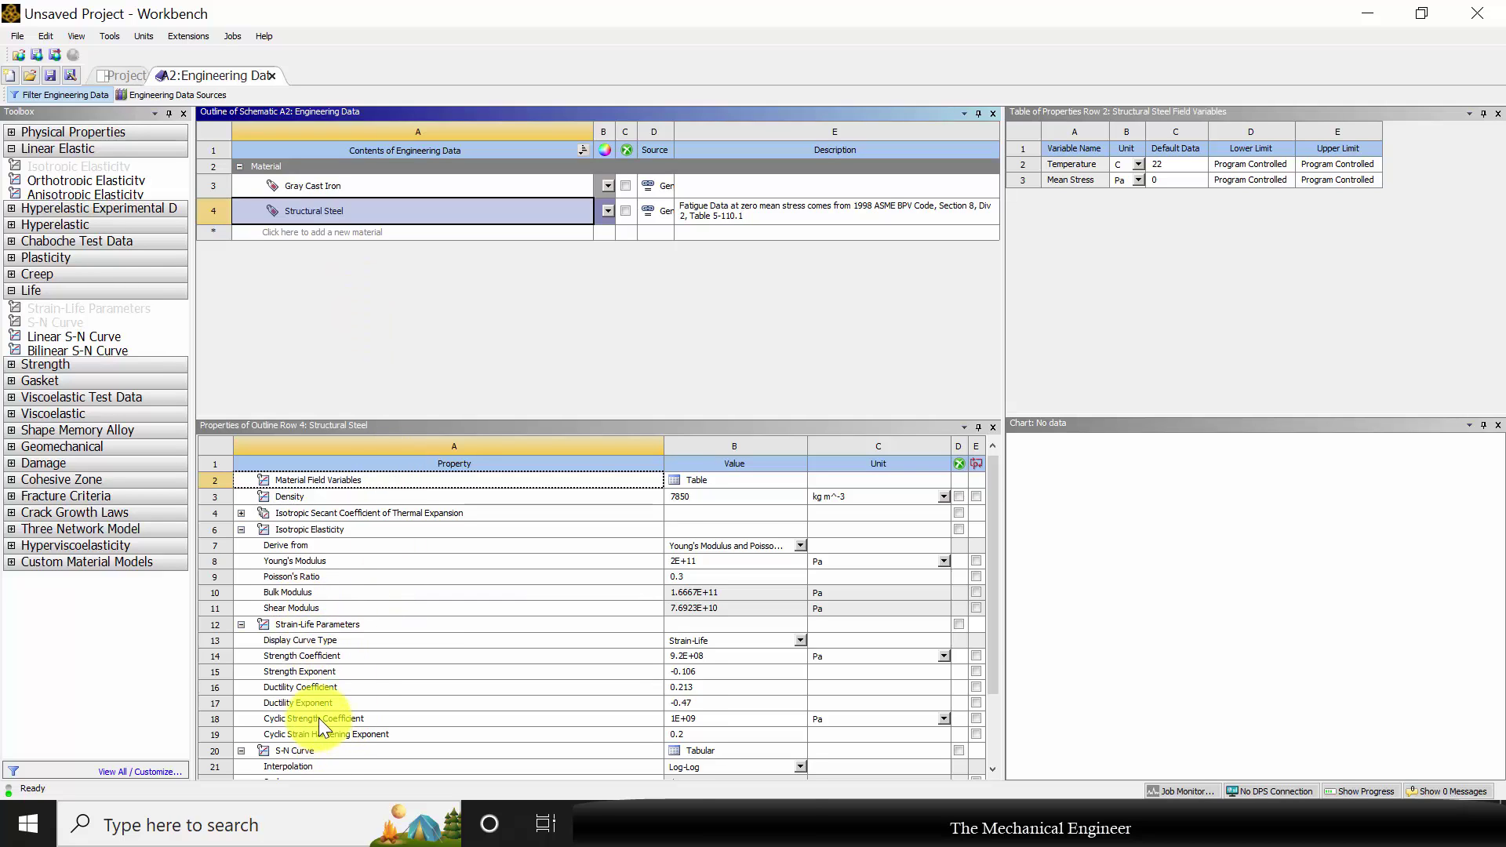
scroll(319, 718, "down", 1)
left_click(349, 182)
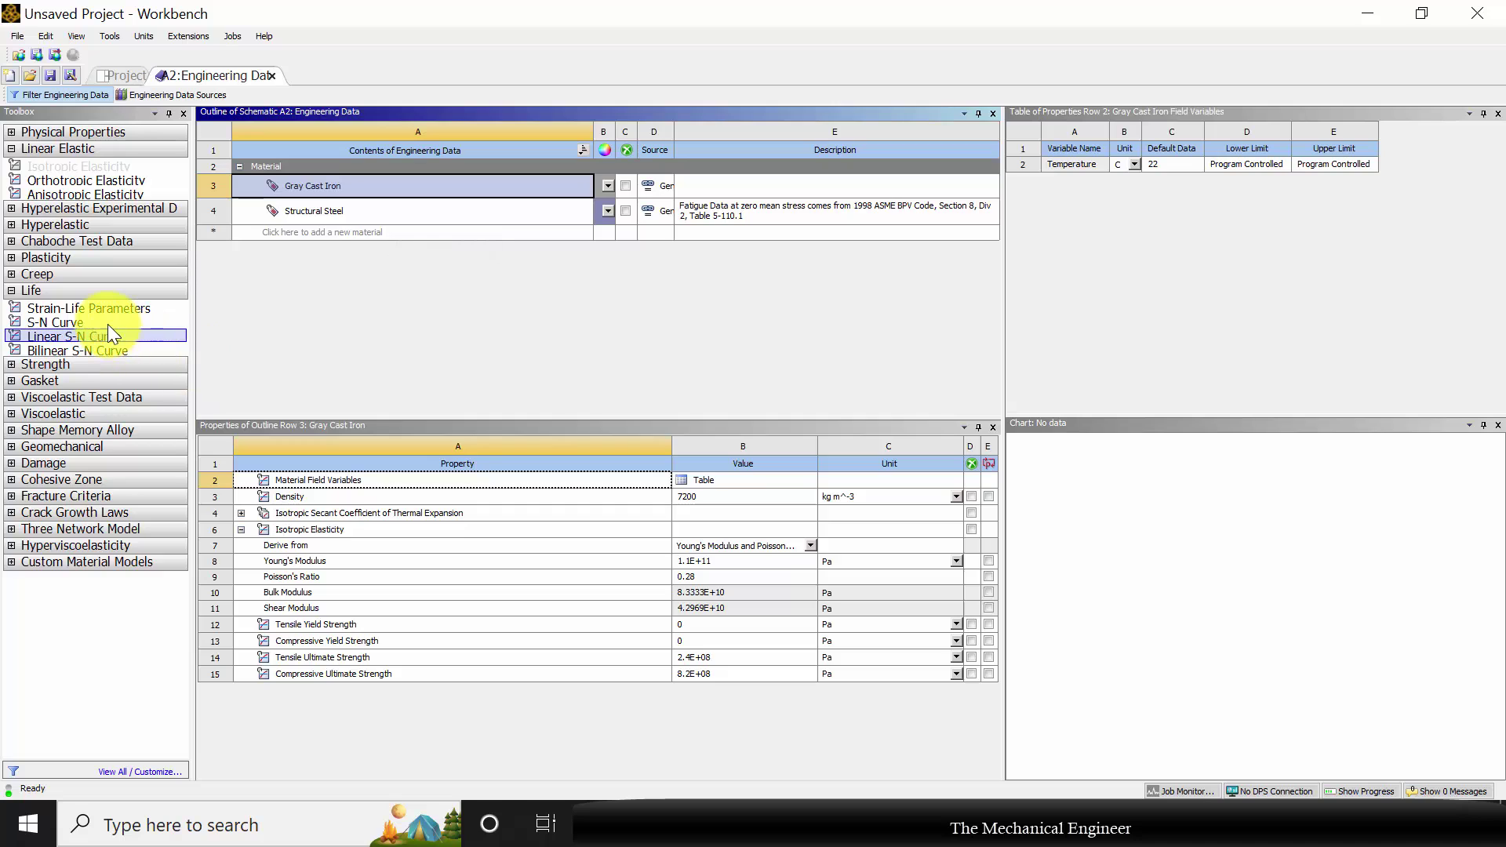
left_click_drag(91, 321, 319, 185)
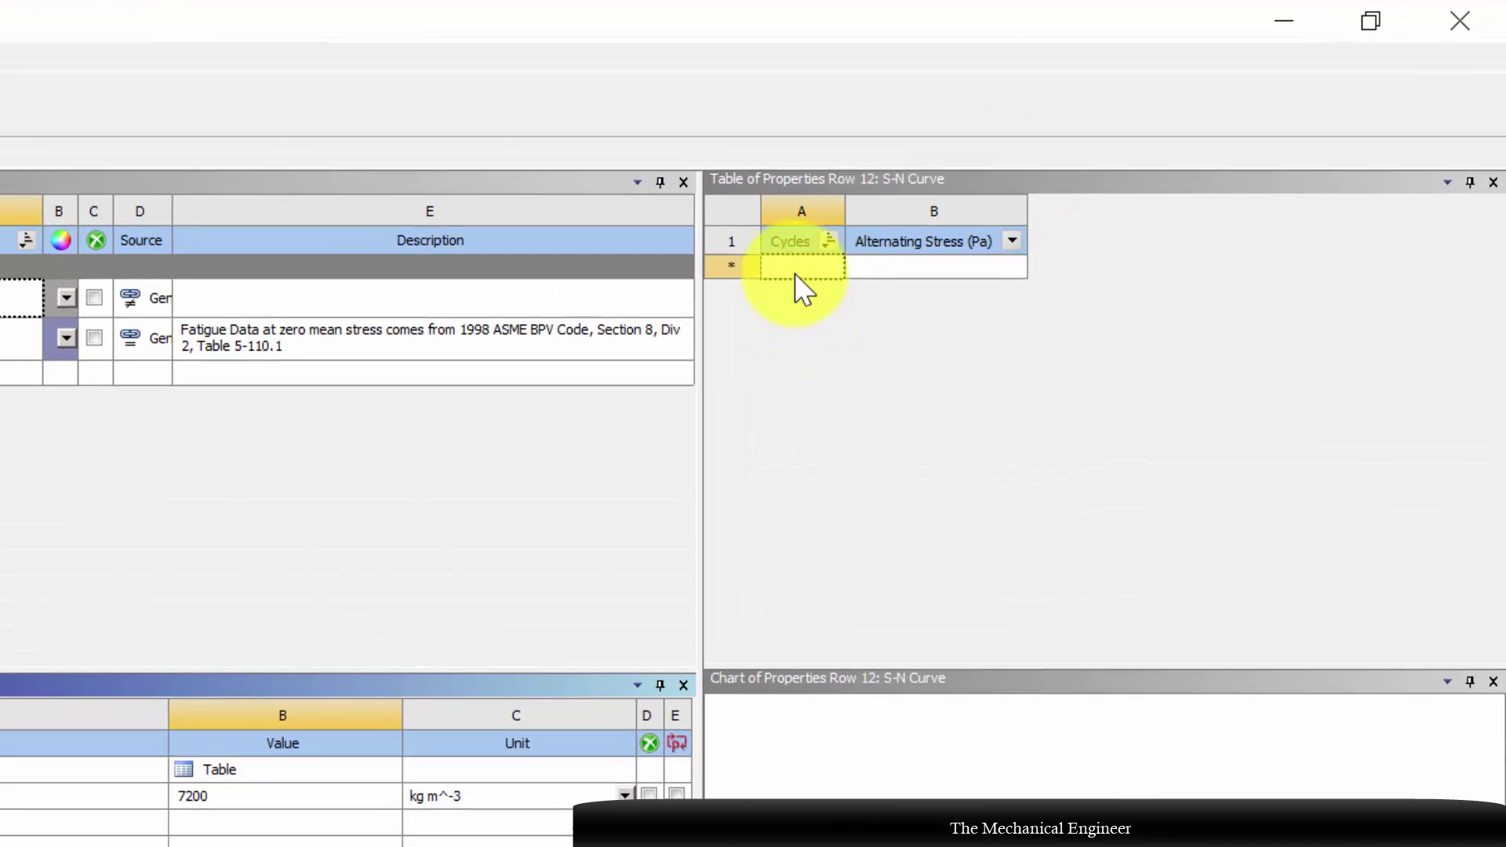
Enter the first S-N point: 1E+06 cycles at 3E+08 Pa
left_click(795, 274)
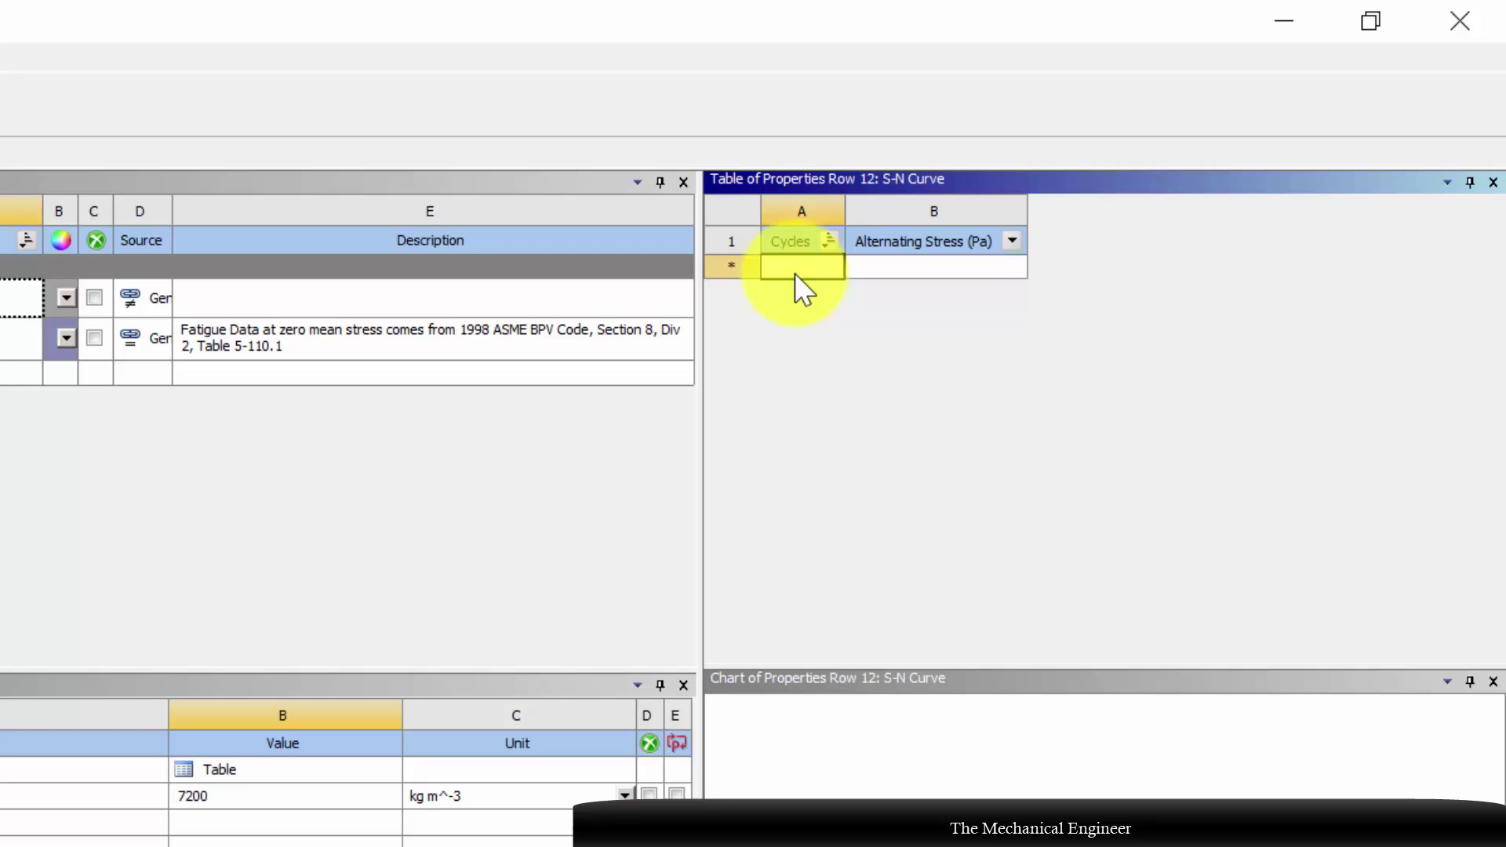
type("1e6")
key("Return")
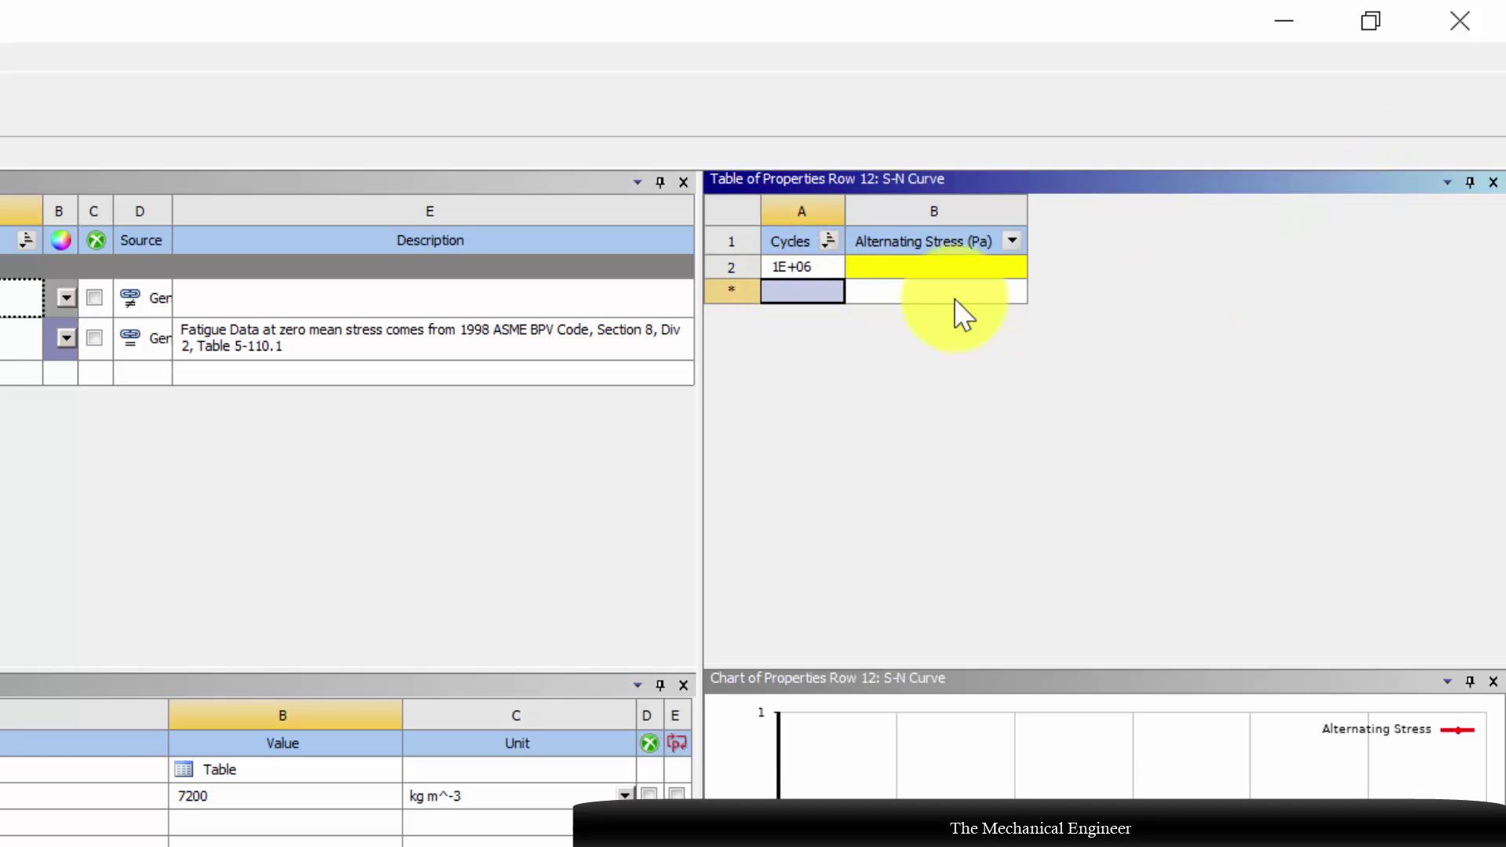
left_click(933, 268)
type("3e8")
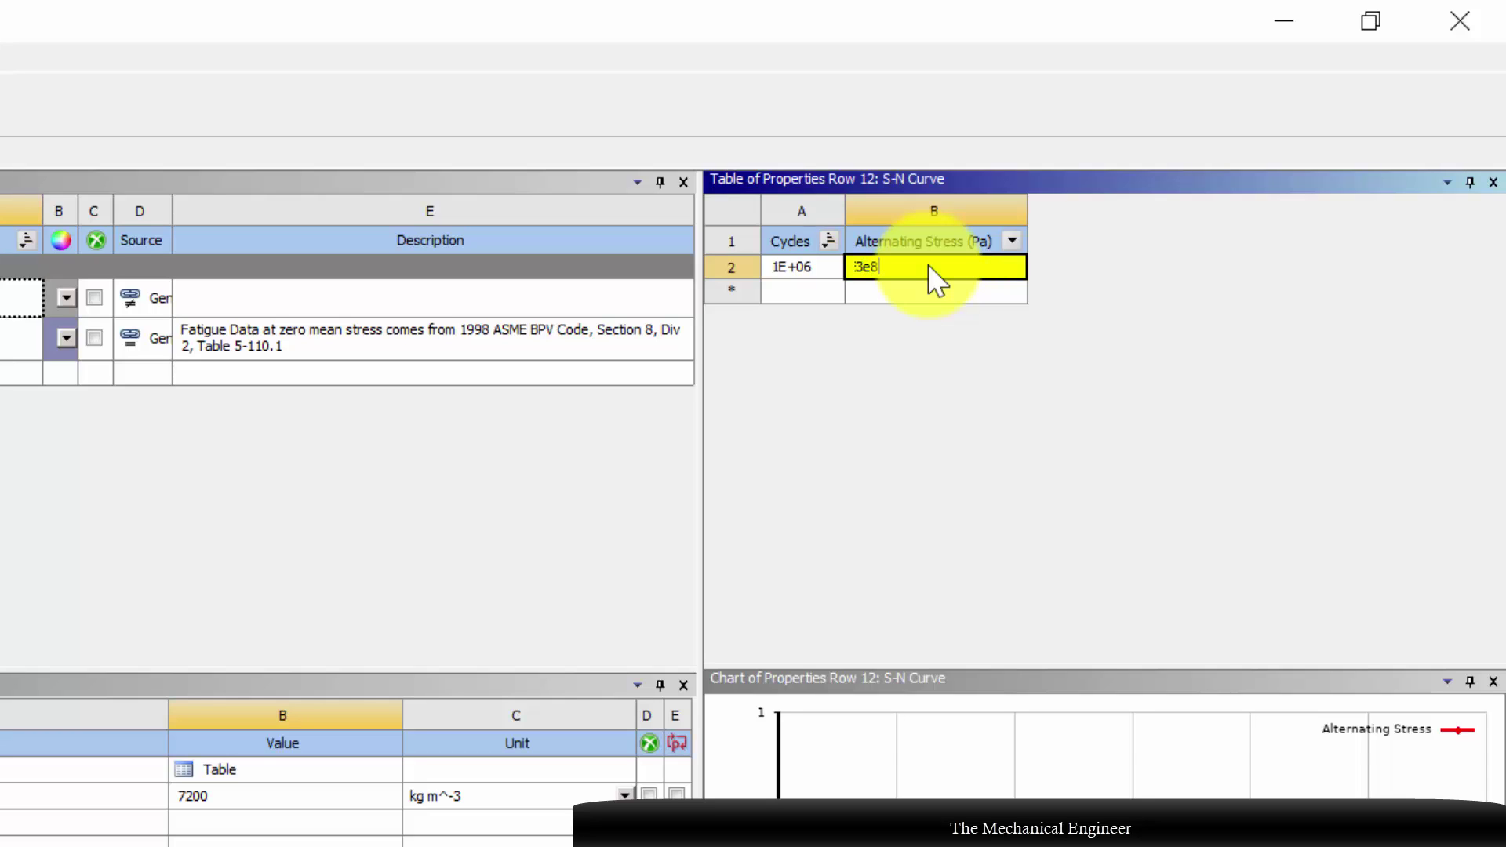
key("Return")
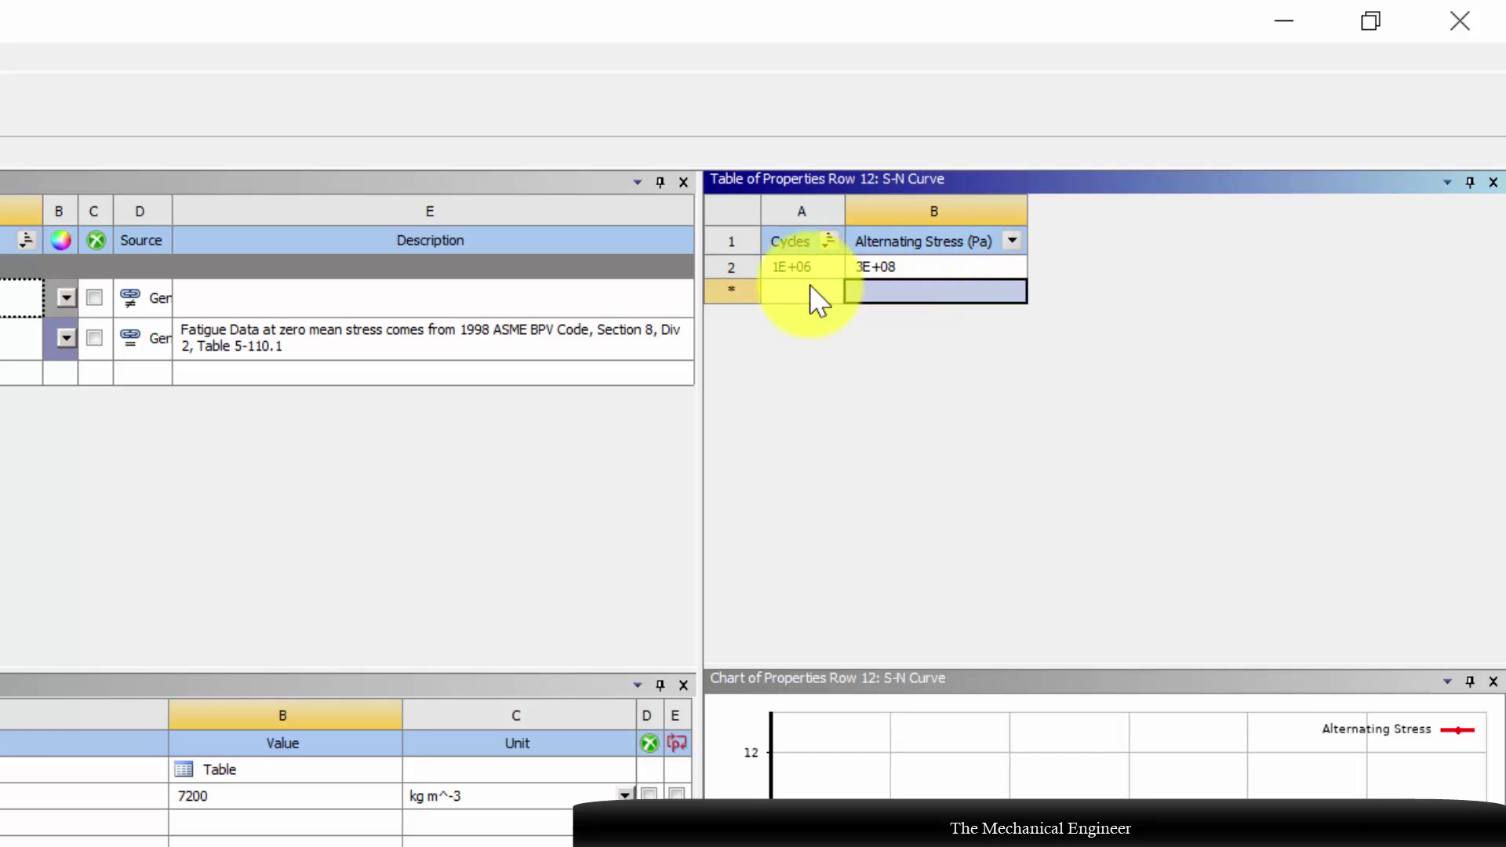
Add S-N points at 1E+07 and 1E+08 cycles, both at 2.2E+08 Pa
left_click(810, 284)
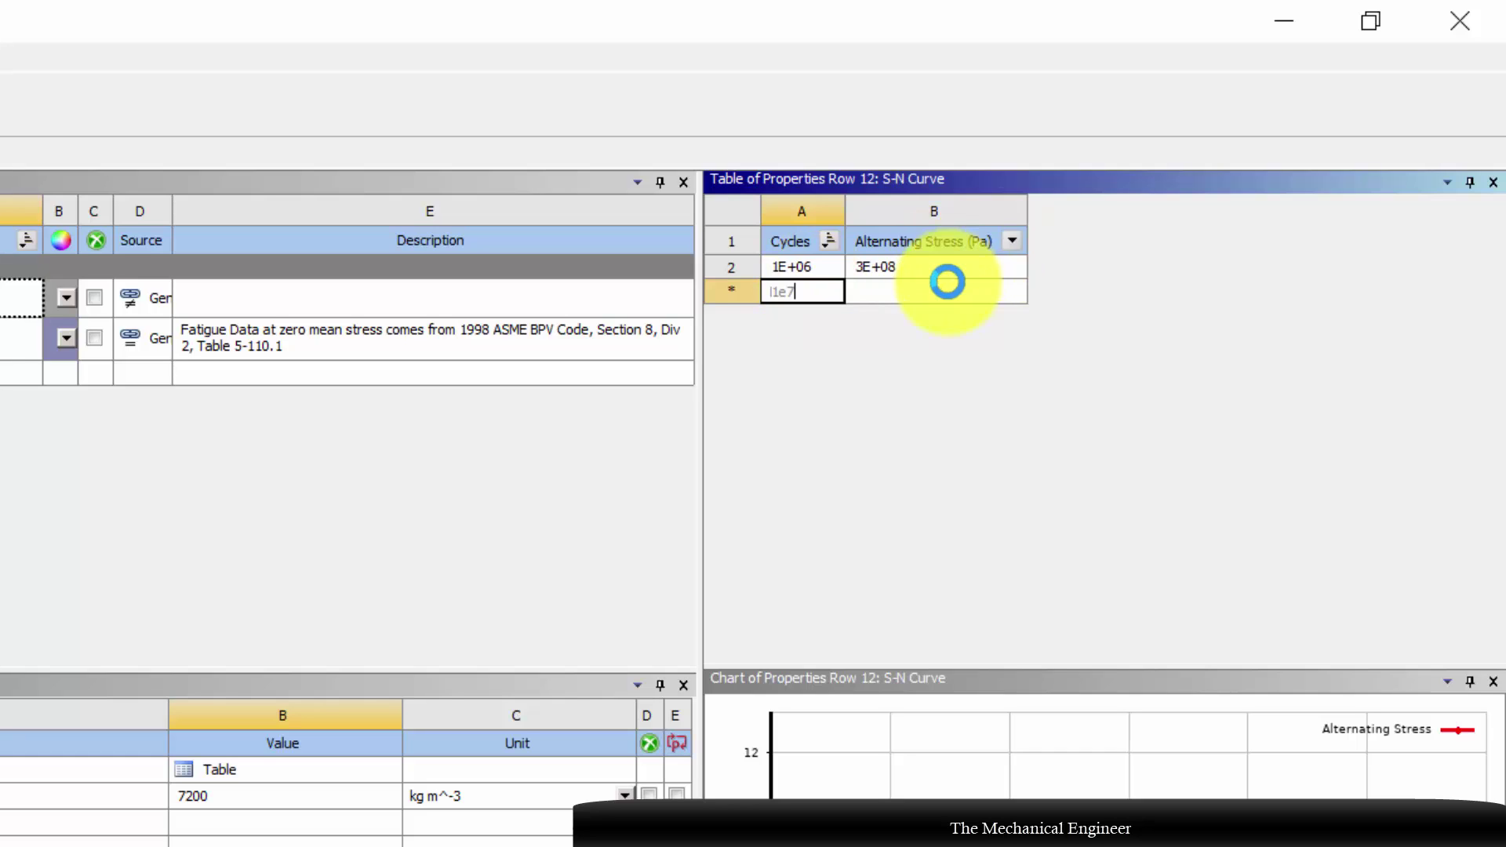
left_click(889, 289)
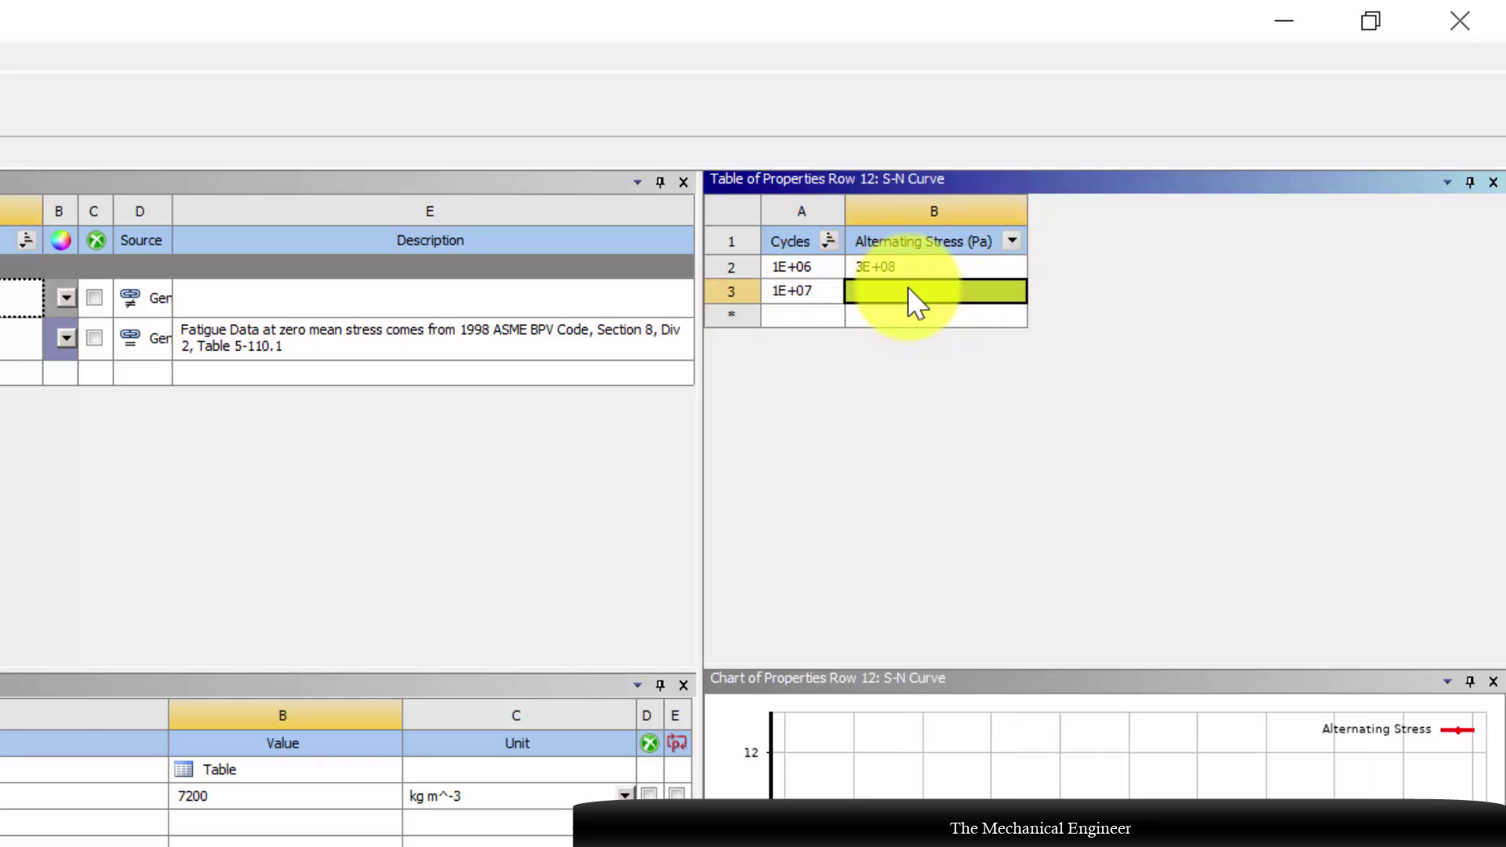
type("2.2e")
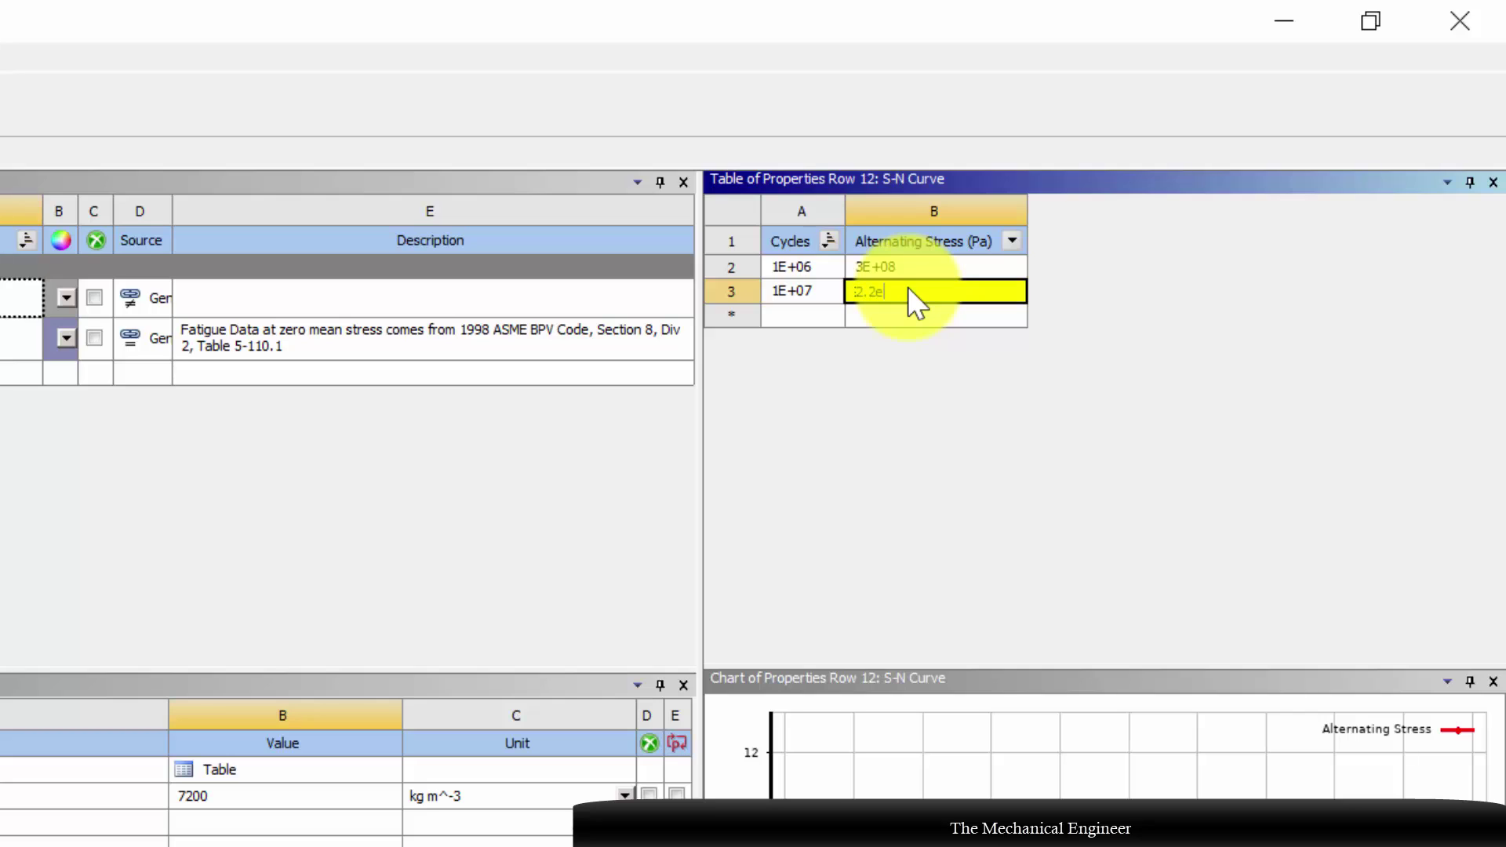
type("8")
key("Return")
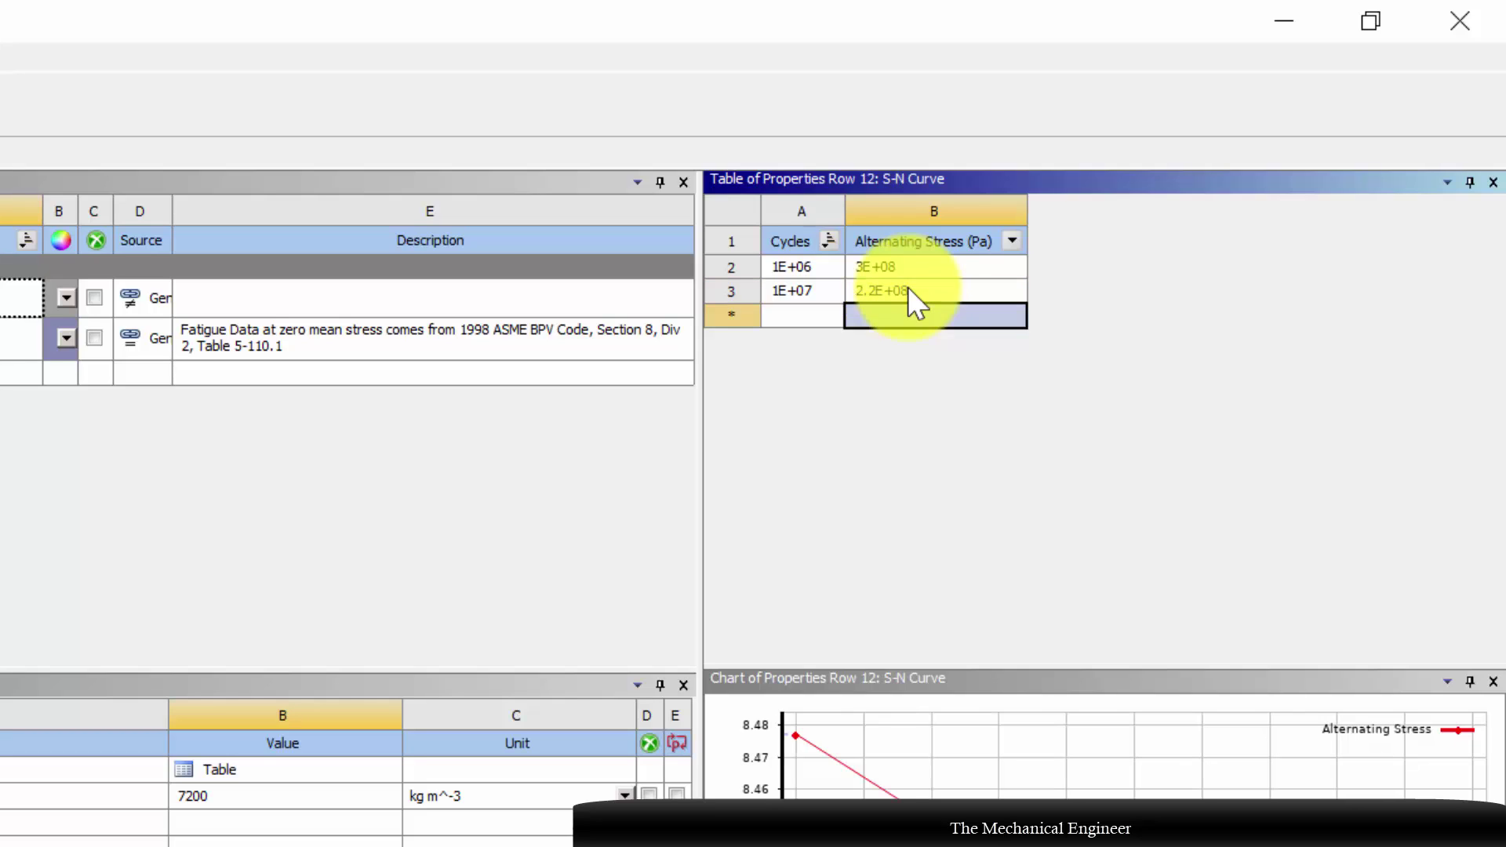
left_click(816, 321)
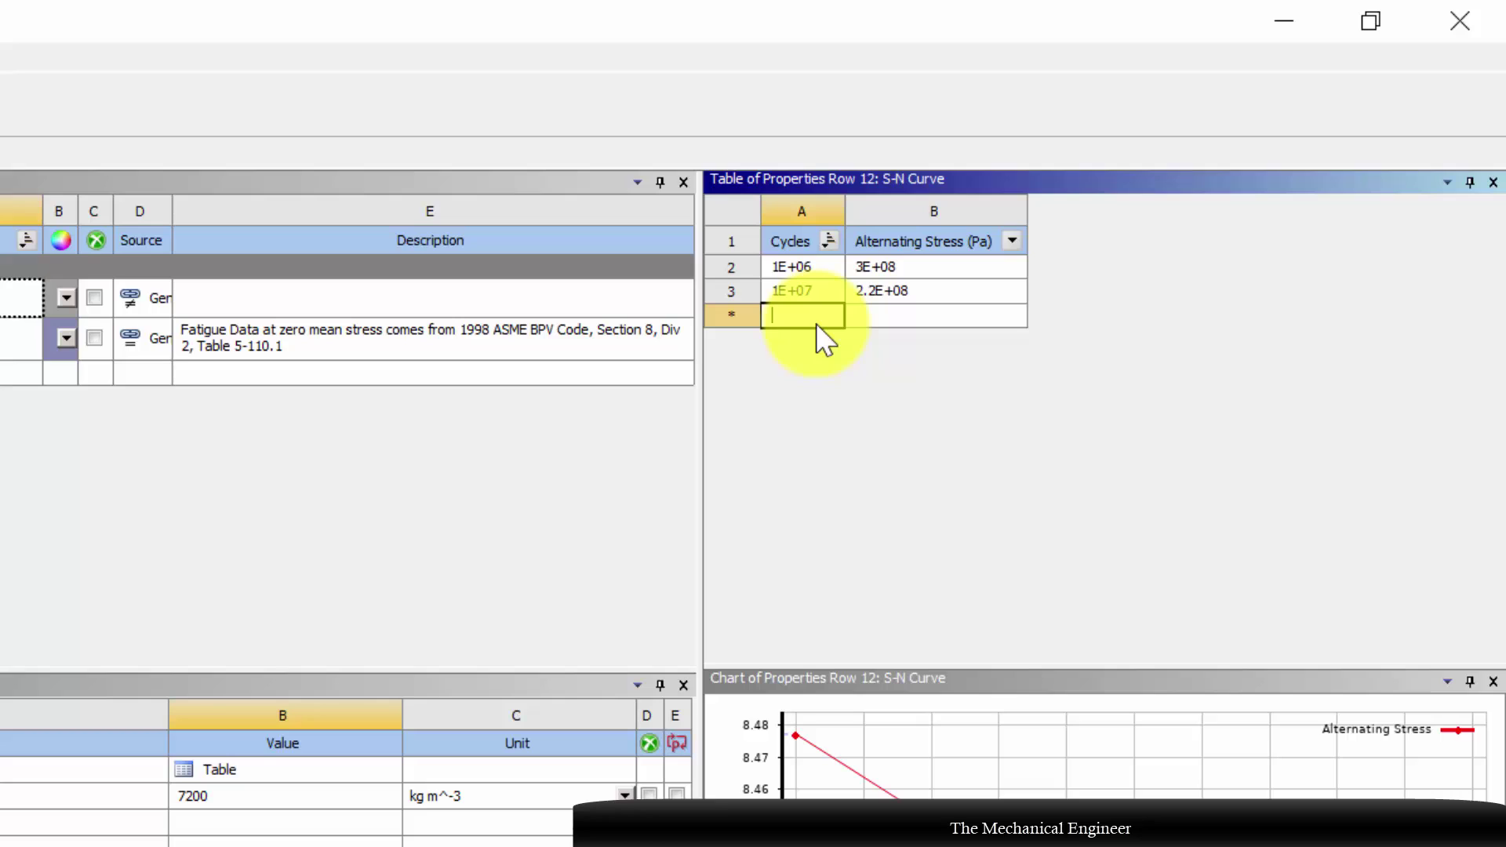
type("1e8")
key("Tab")
type("2")
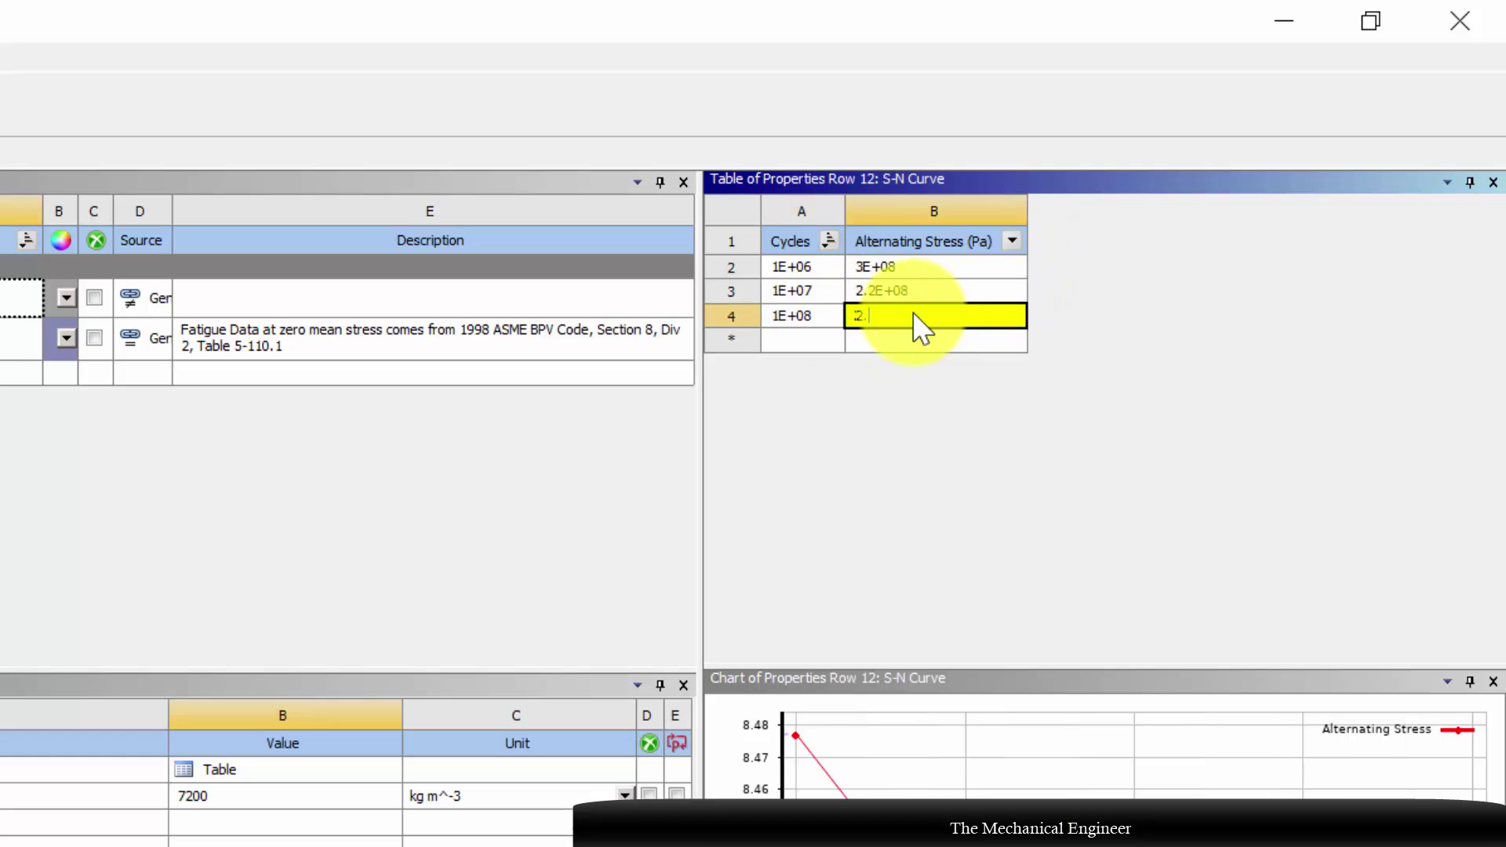
type(".2e8")
key("Return")
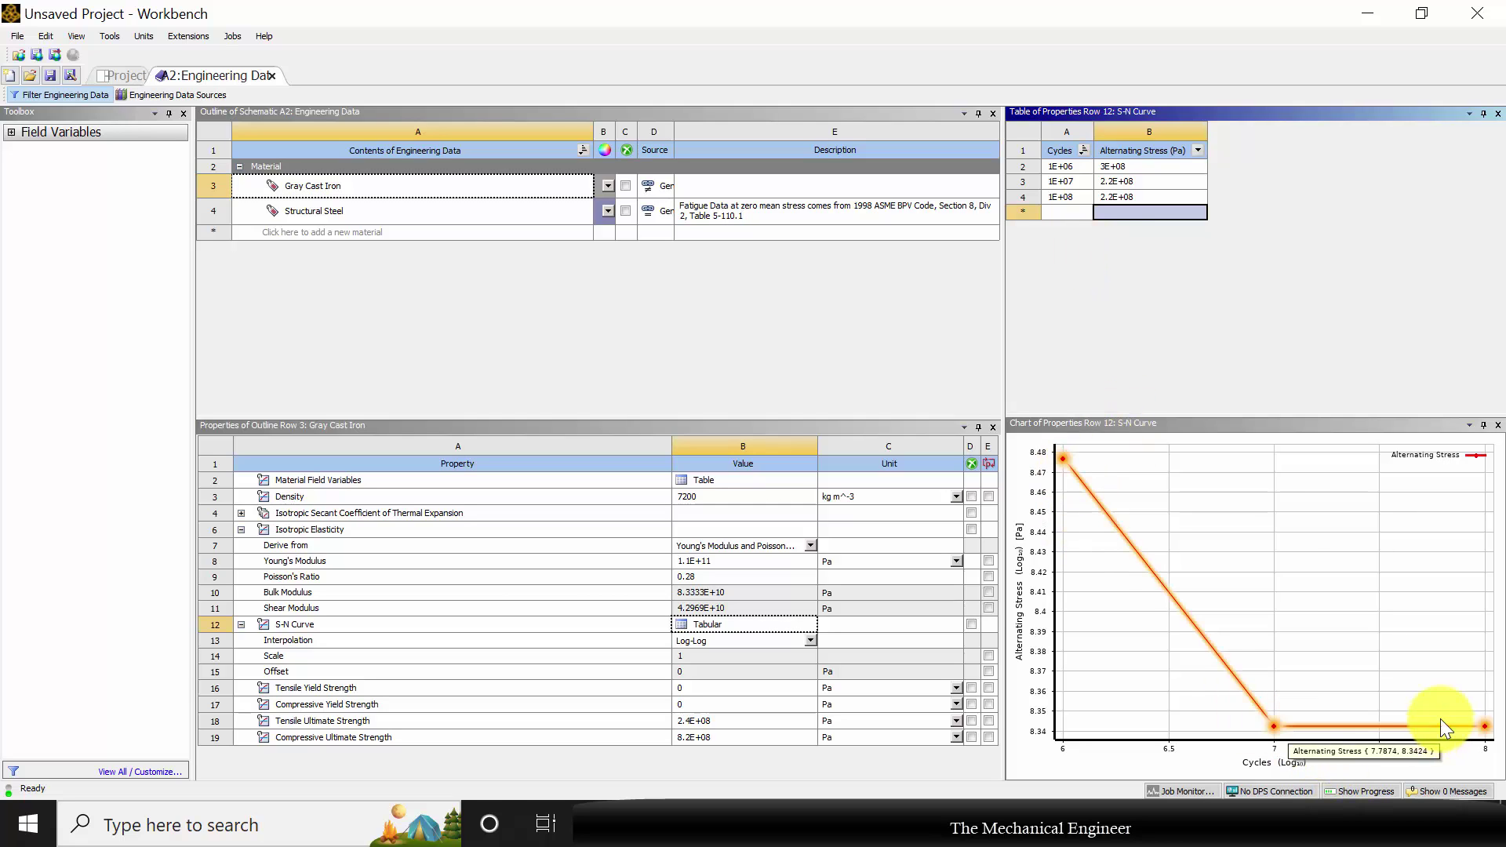
Import Steering knuckle.IGS into the Static Structural system's Geometry cell
left_click(125, 75)
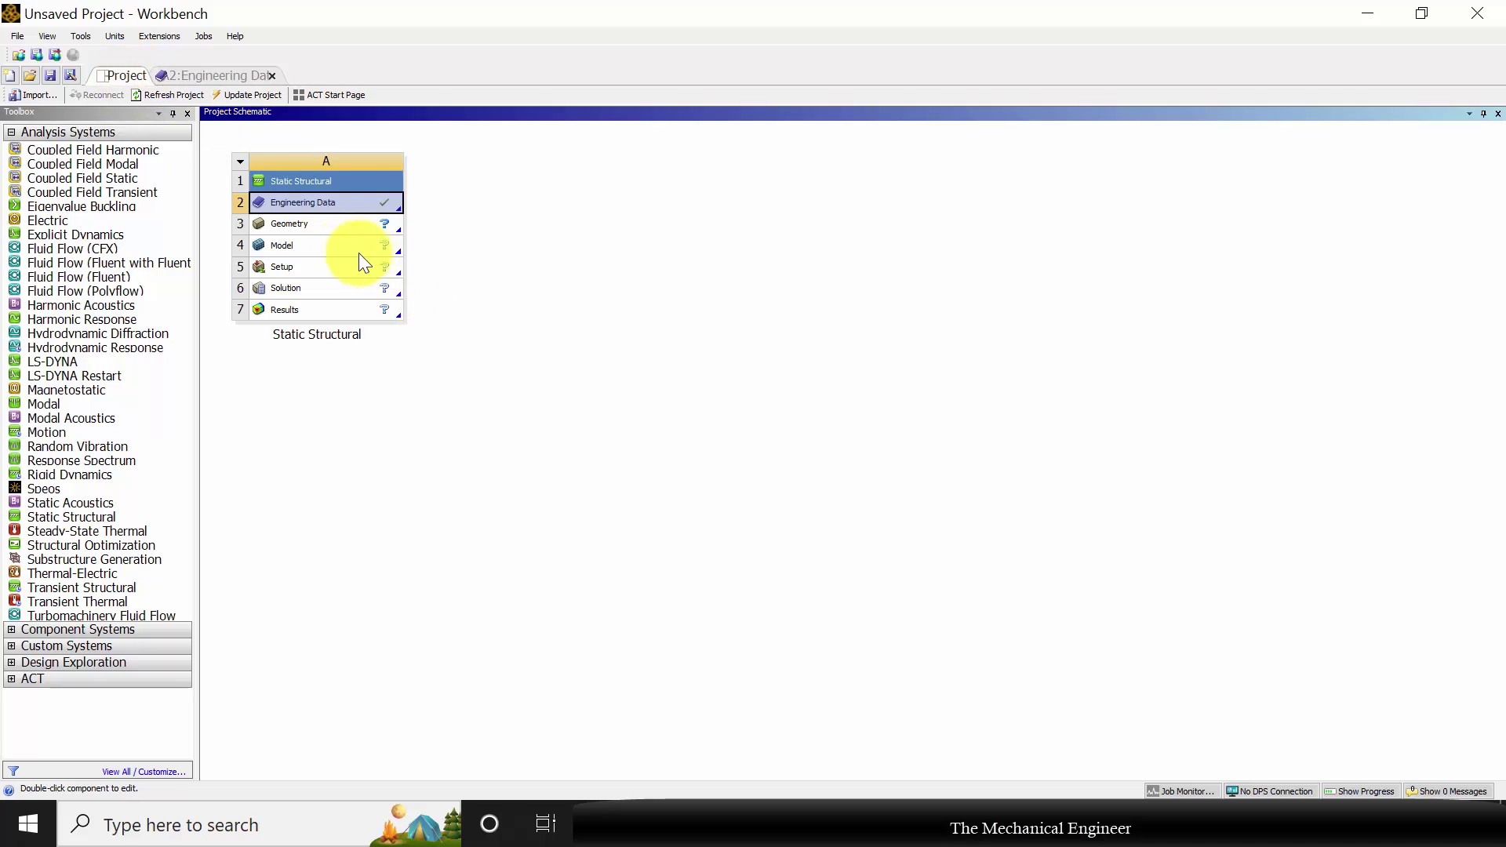
right_click(317, 226)
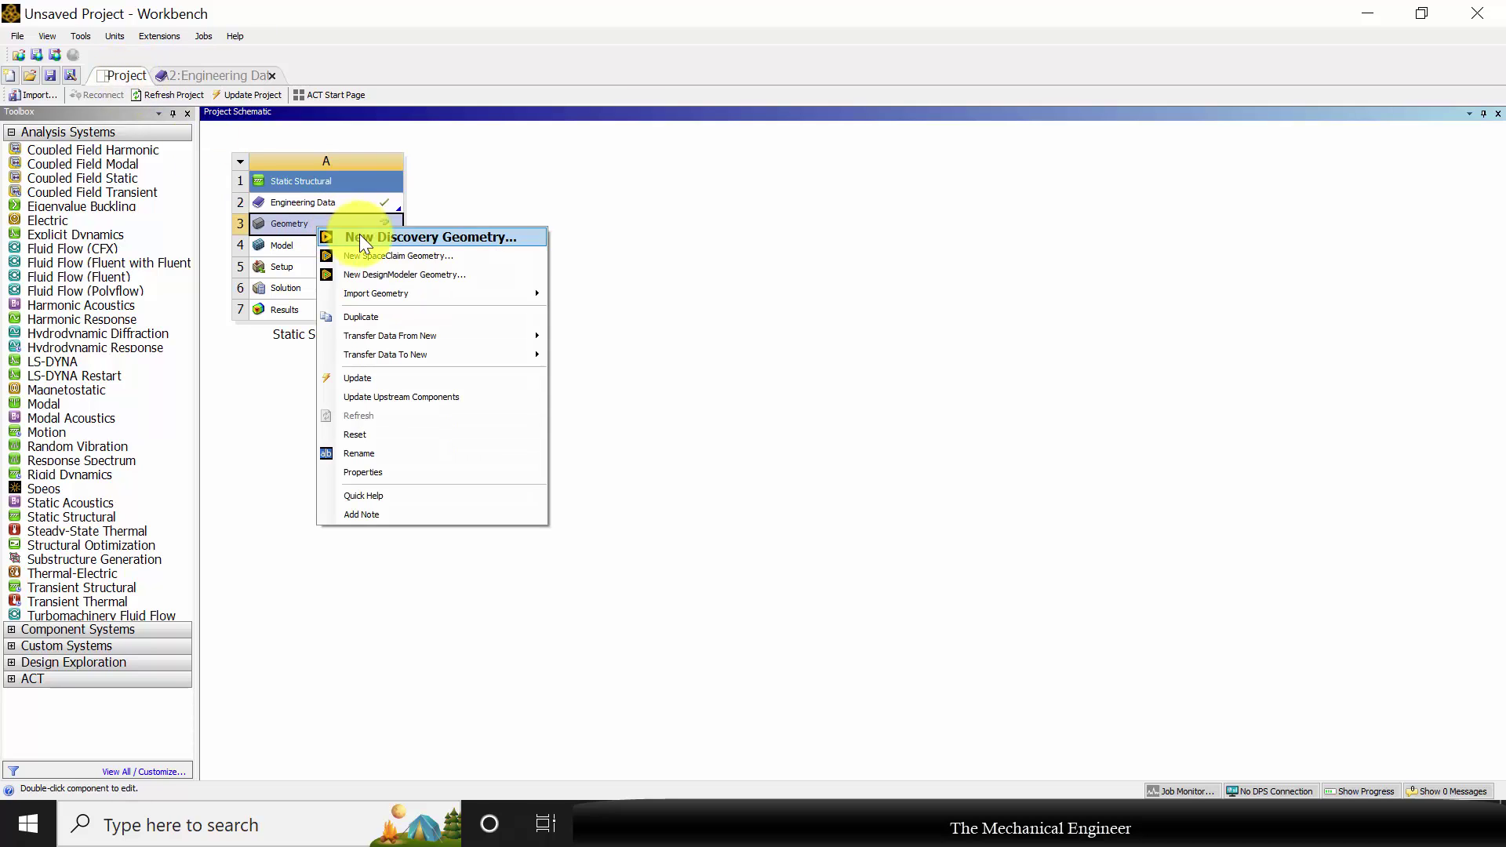
mouse_move(469, 298)
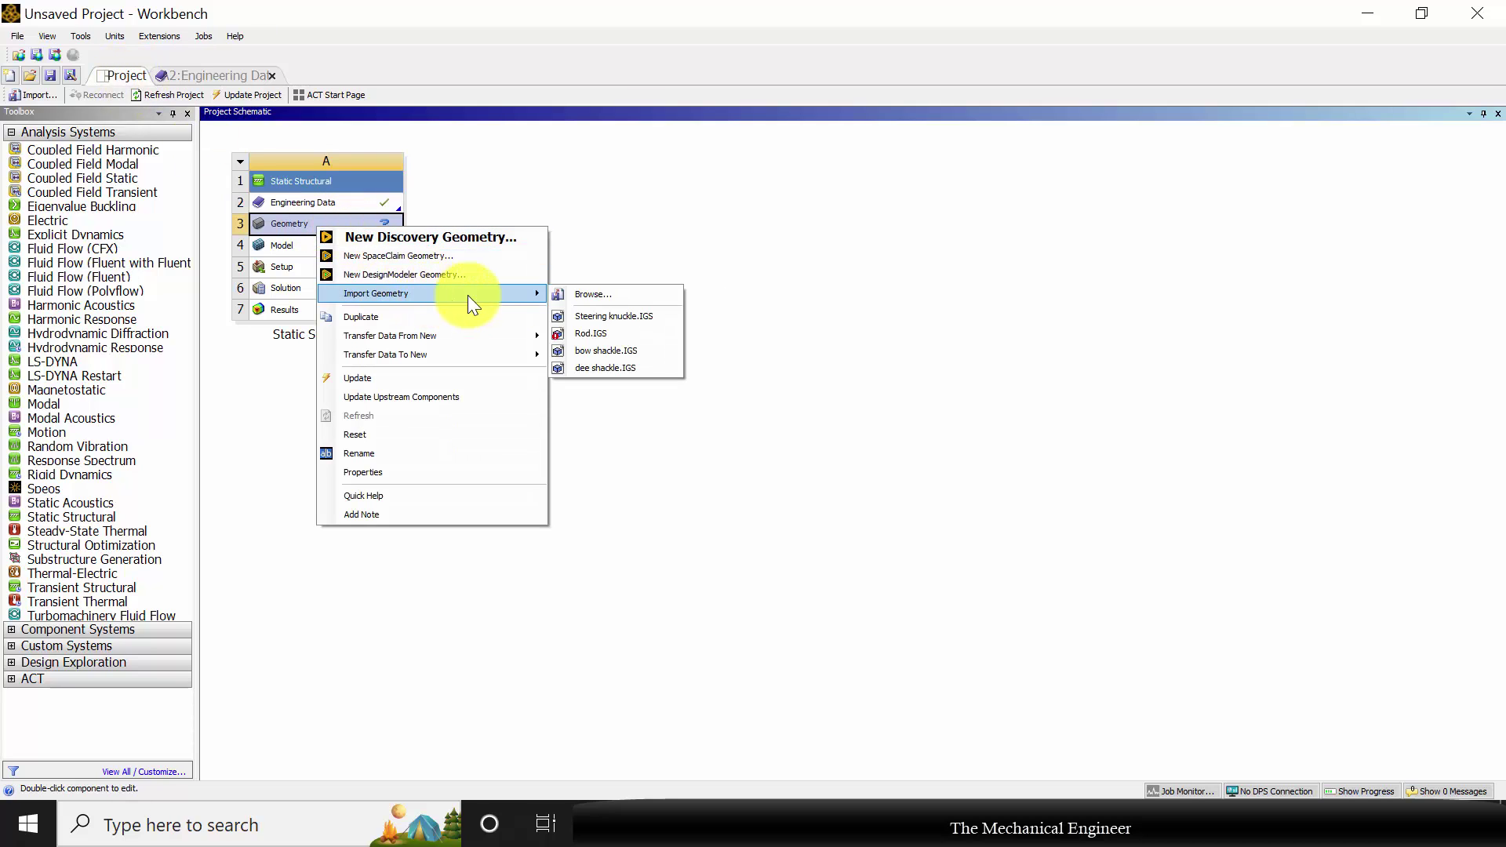
left_click(586, 294)
left_click(309, 227)
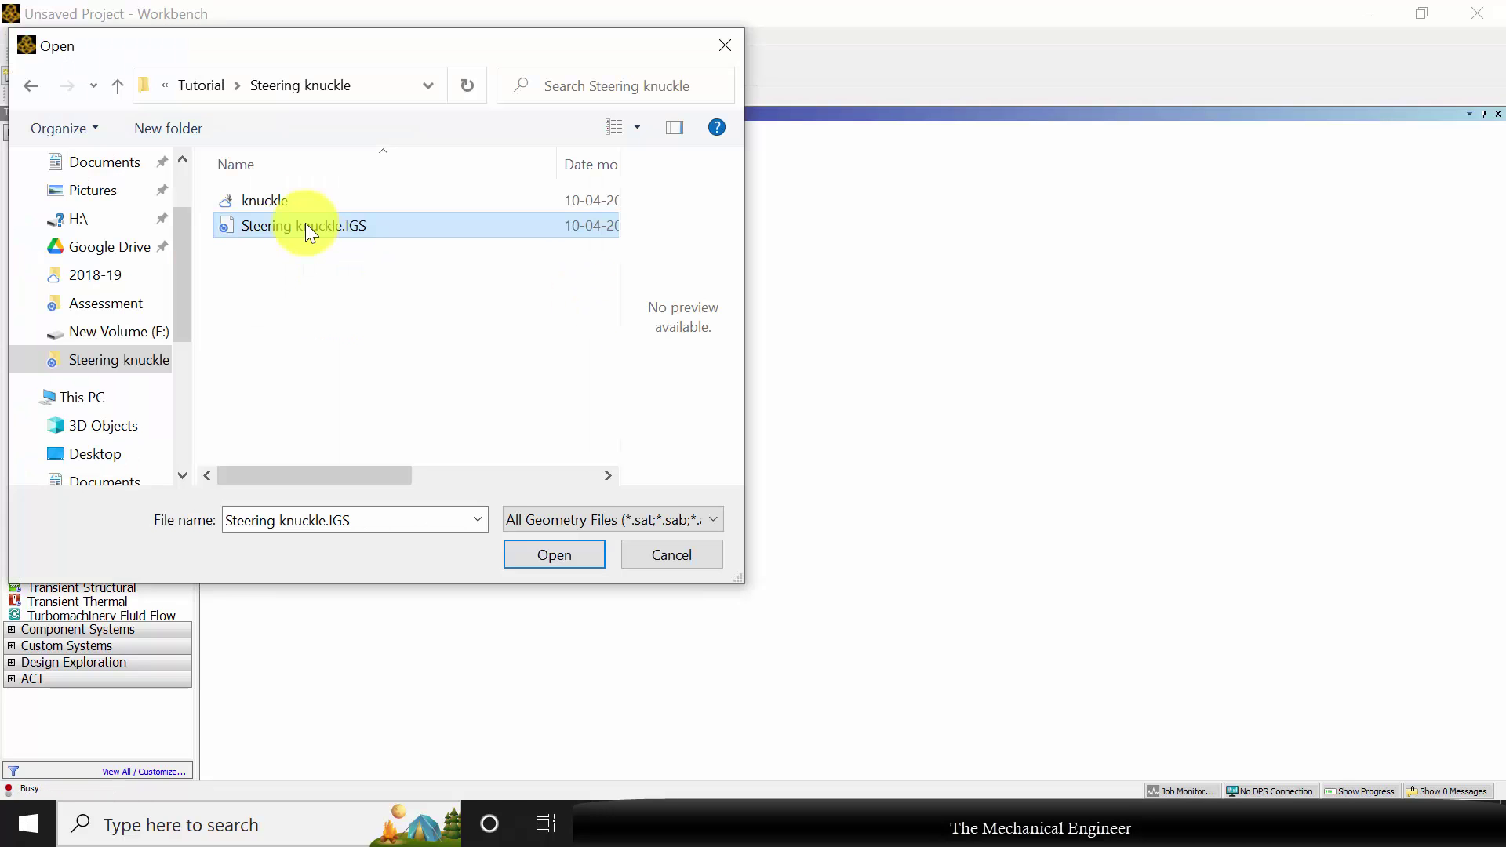
left_click(540, 555)
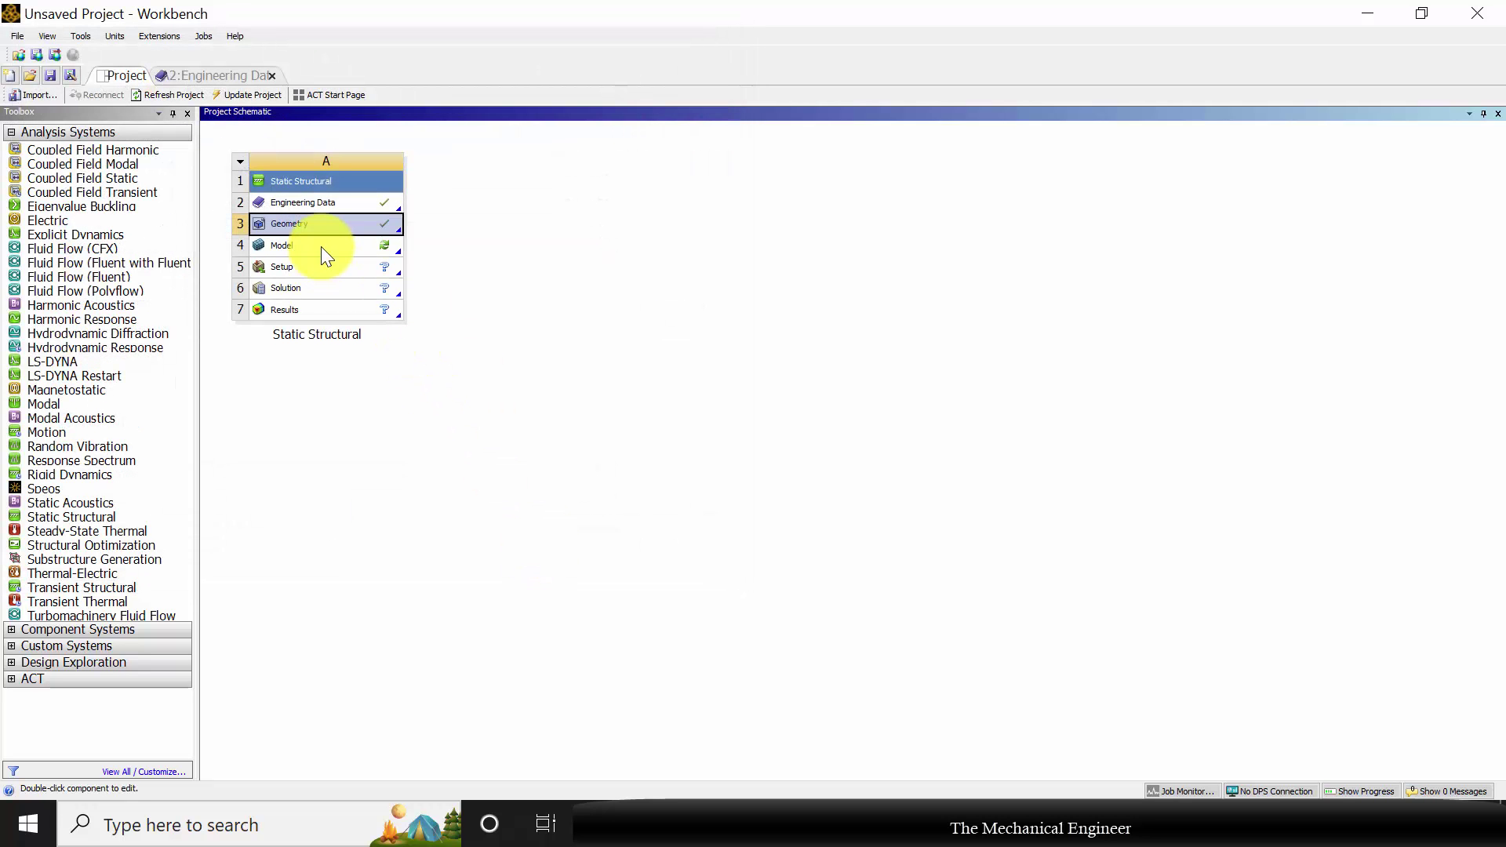
Open the model in Mechanical and select the Steering knuckle-FreeParts body under Geometry
right_click(321, 246)
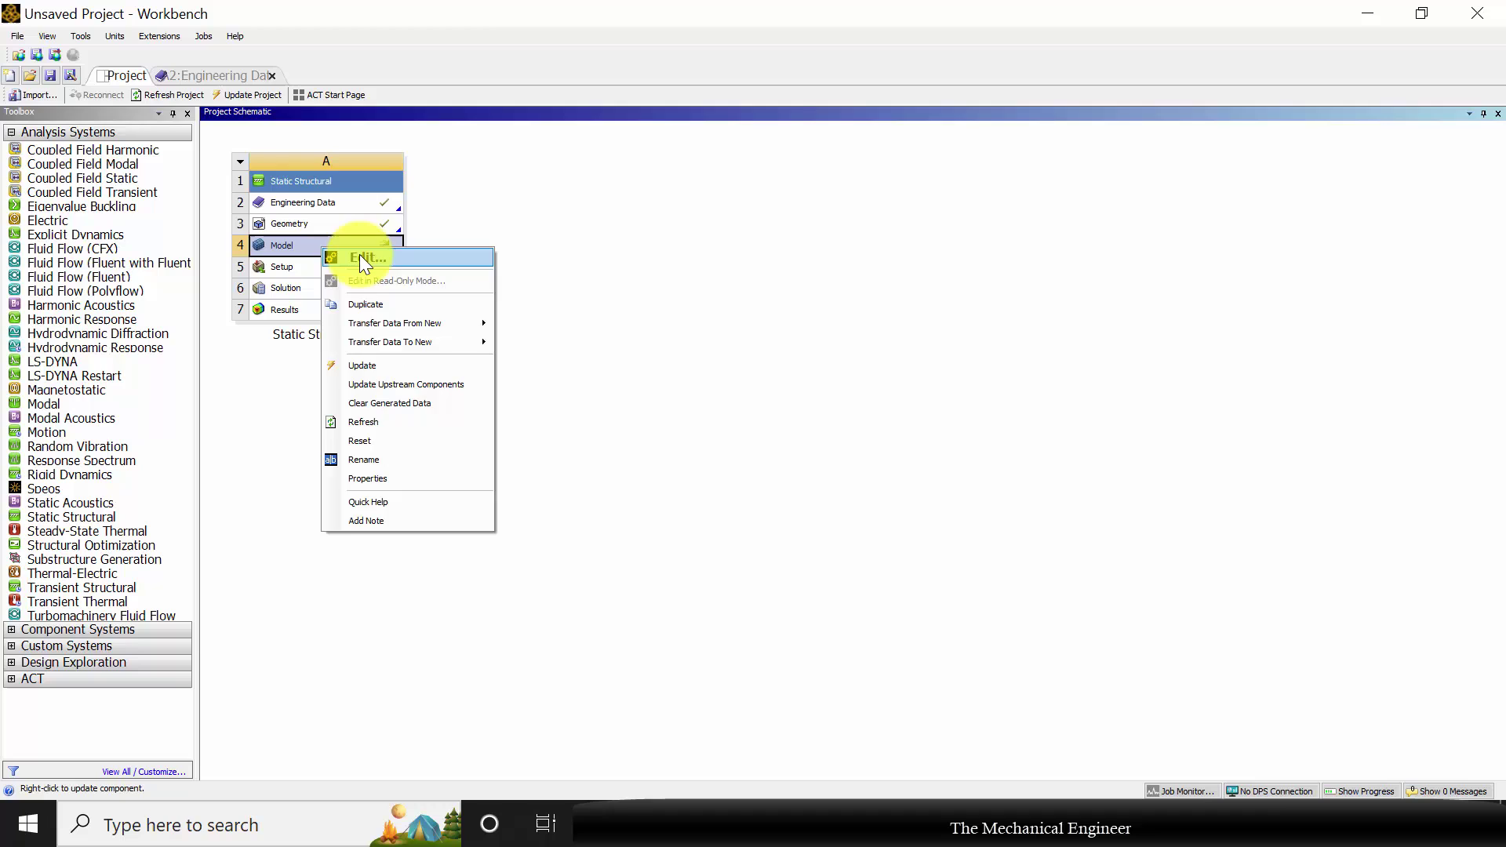
left_click(360, 255)
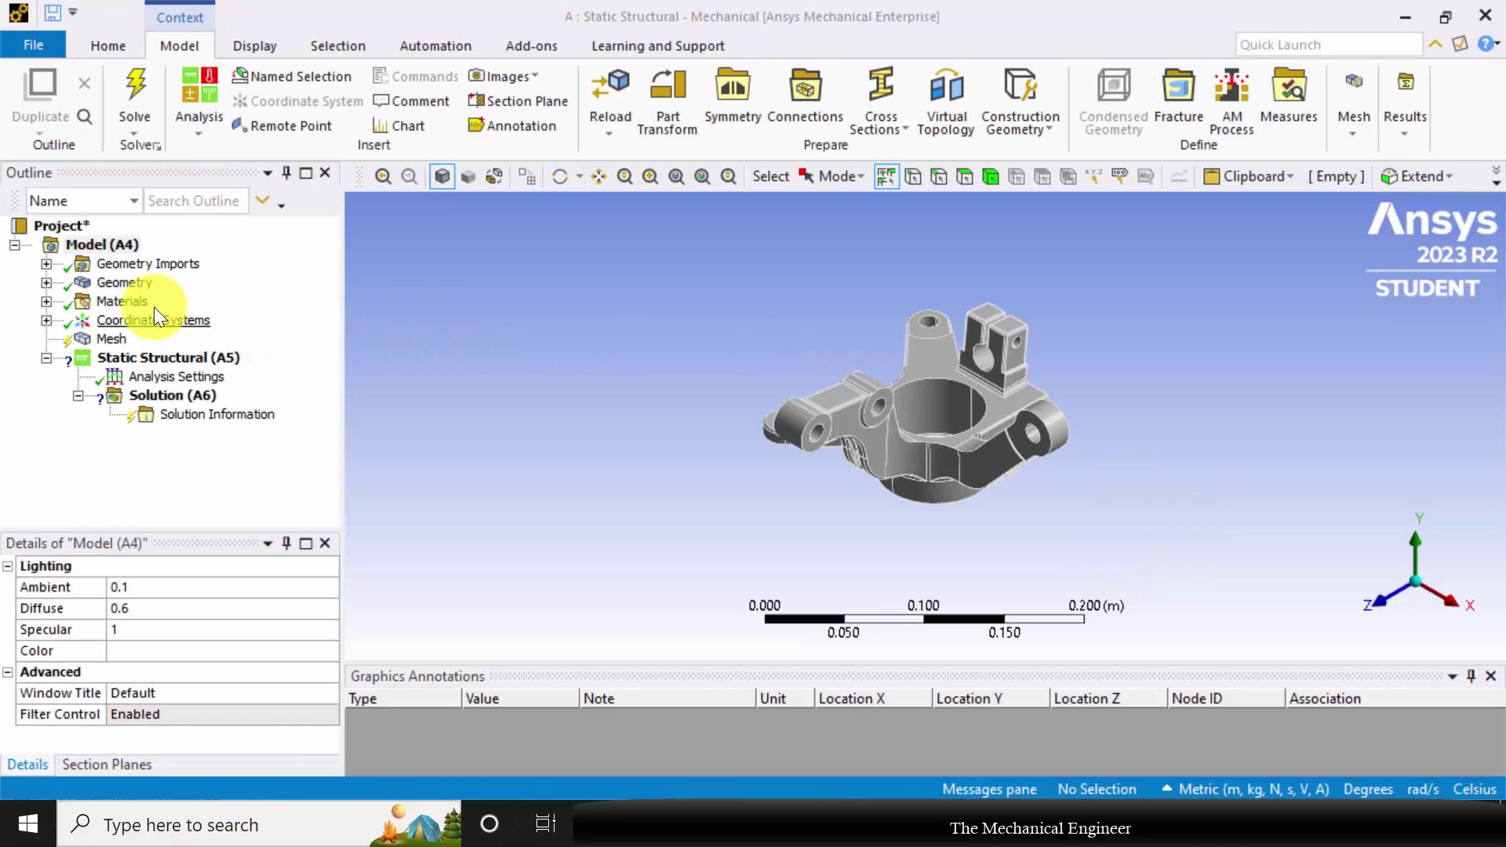
left_click(46, 282)
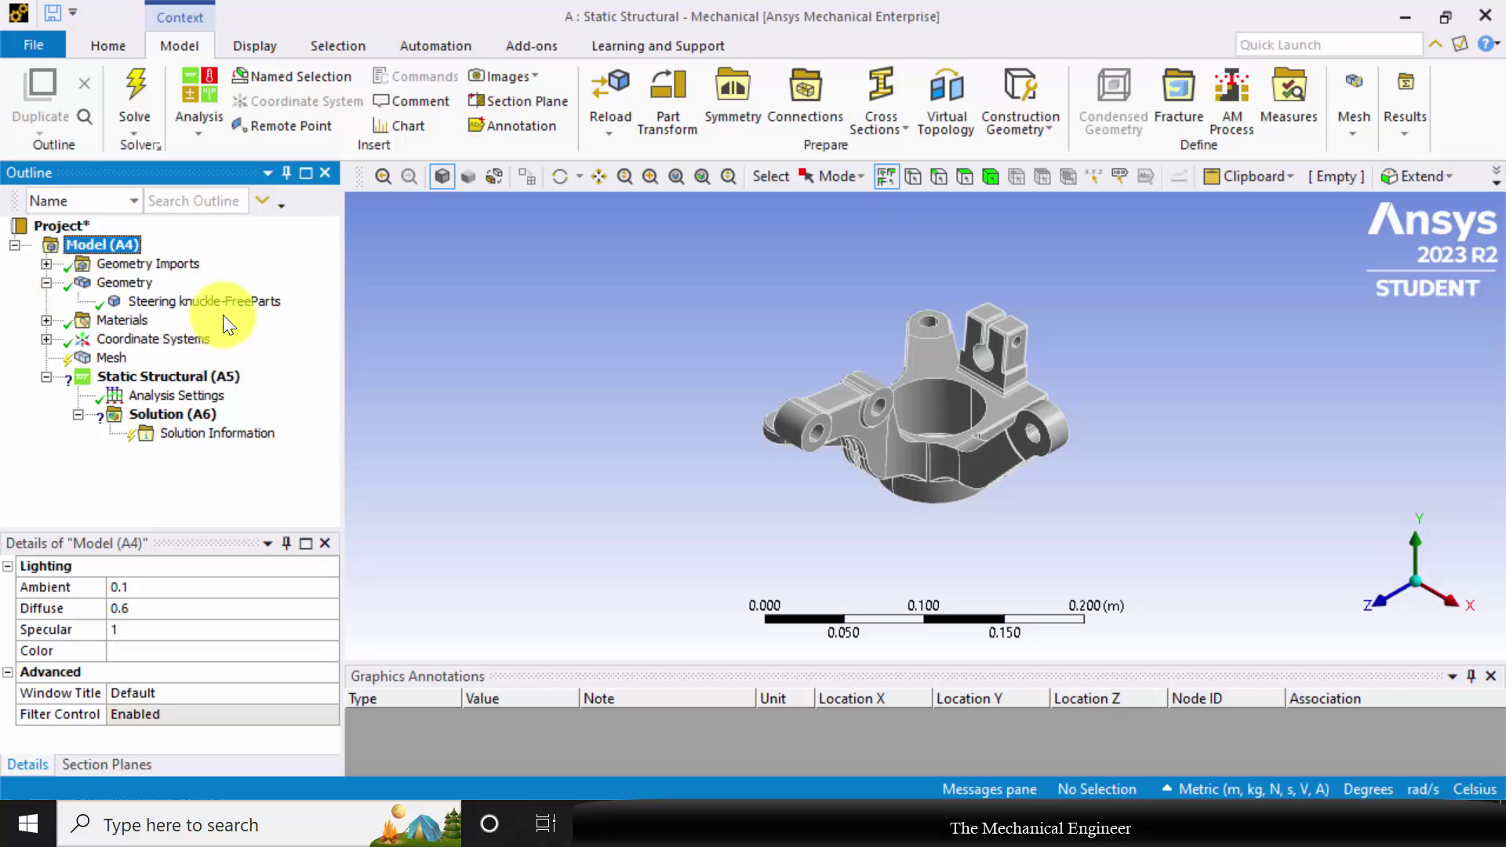
left_click(202, 303)
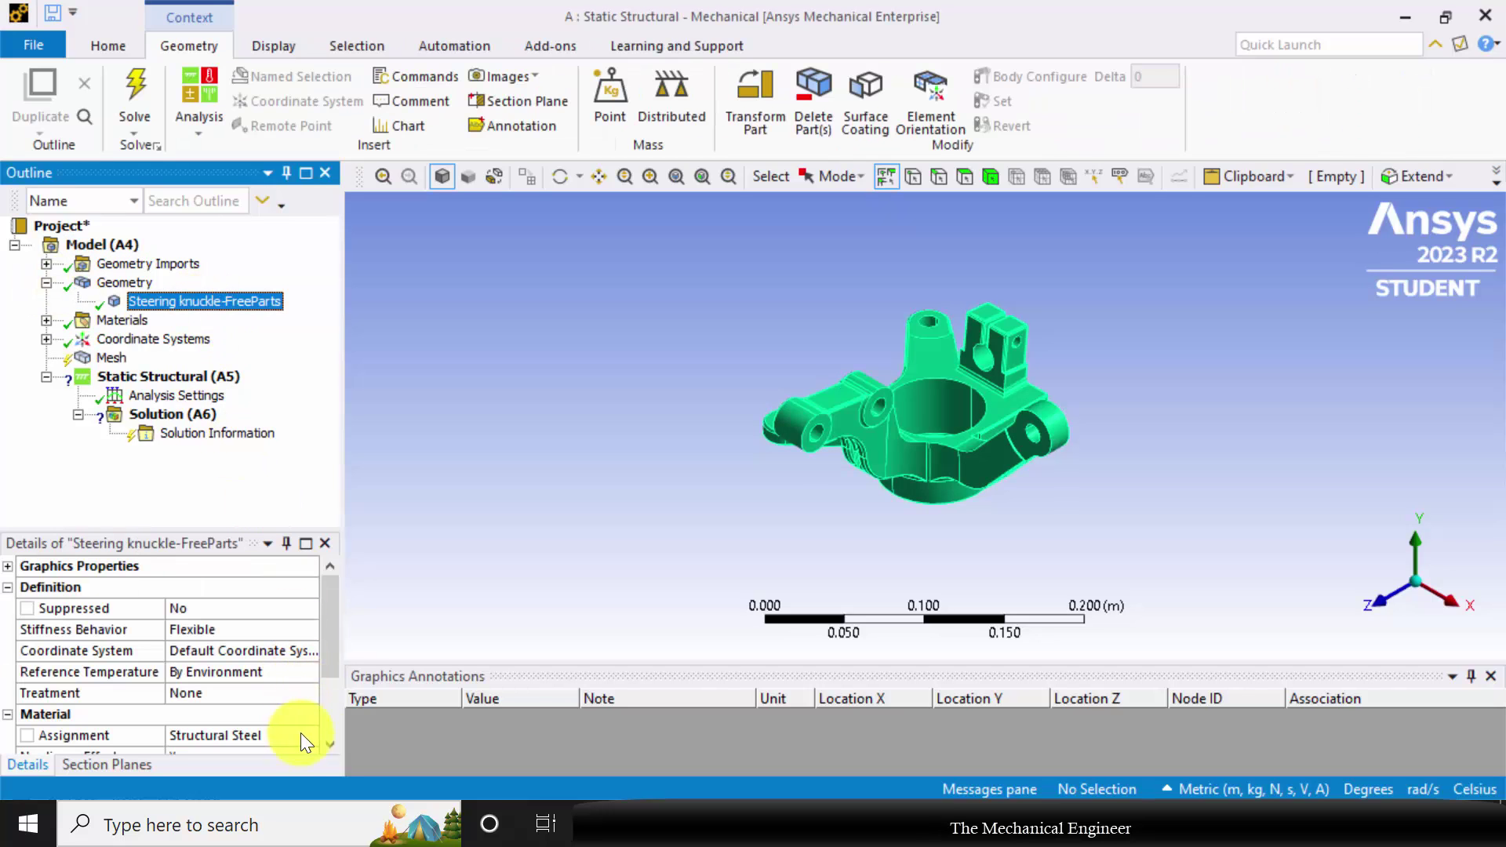
Change the knuckle body's material assignment from Structural Steel to Gray Cast Iron
left_click(306, 739)
left_click(311, 736)
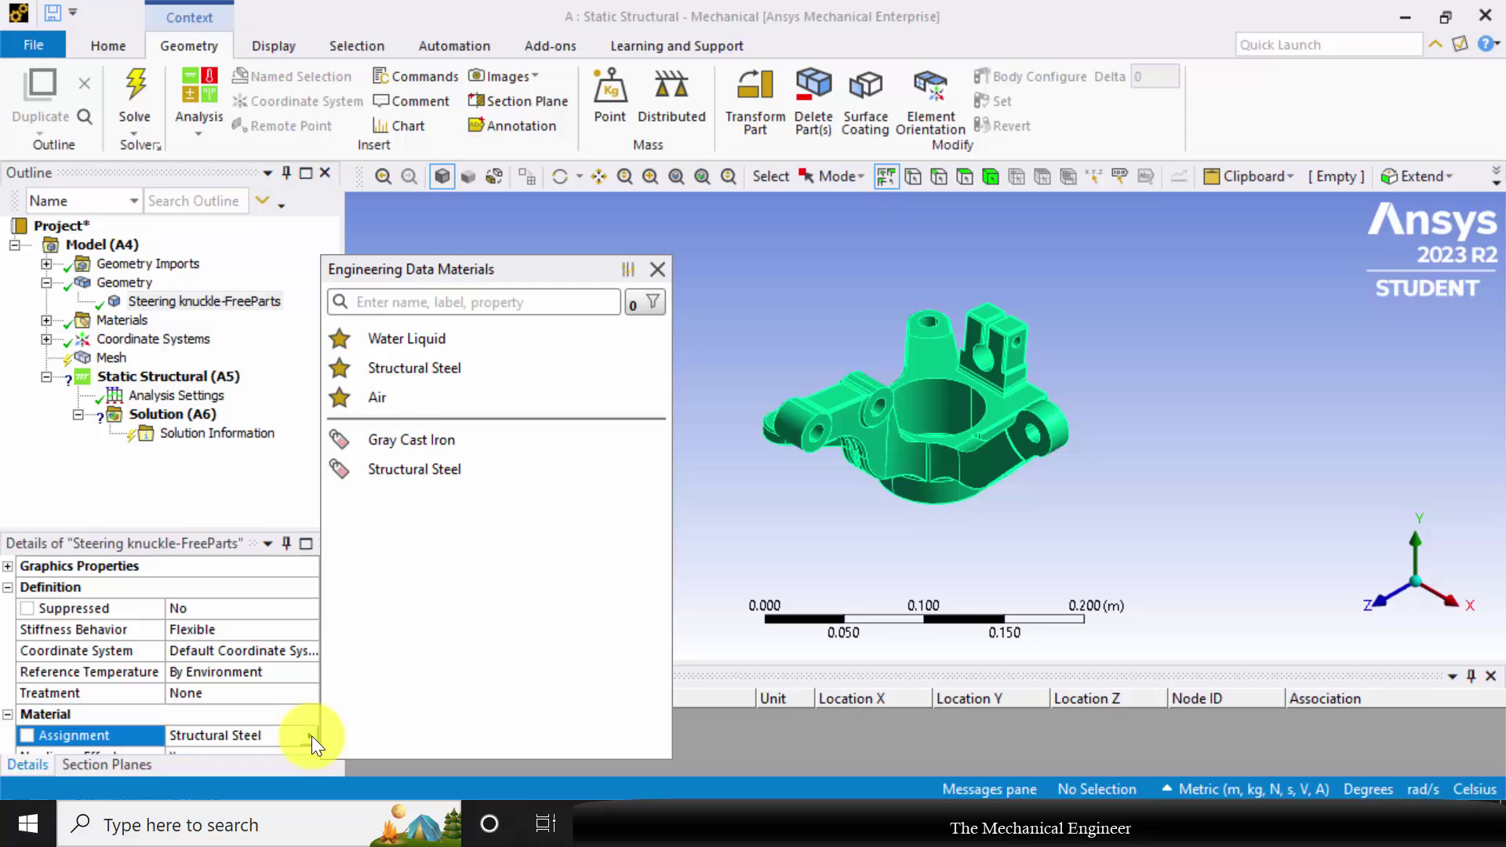
left_click(403, 439)
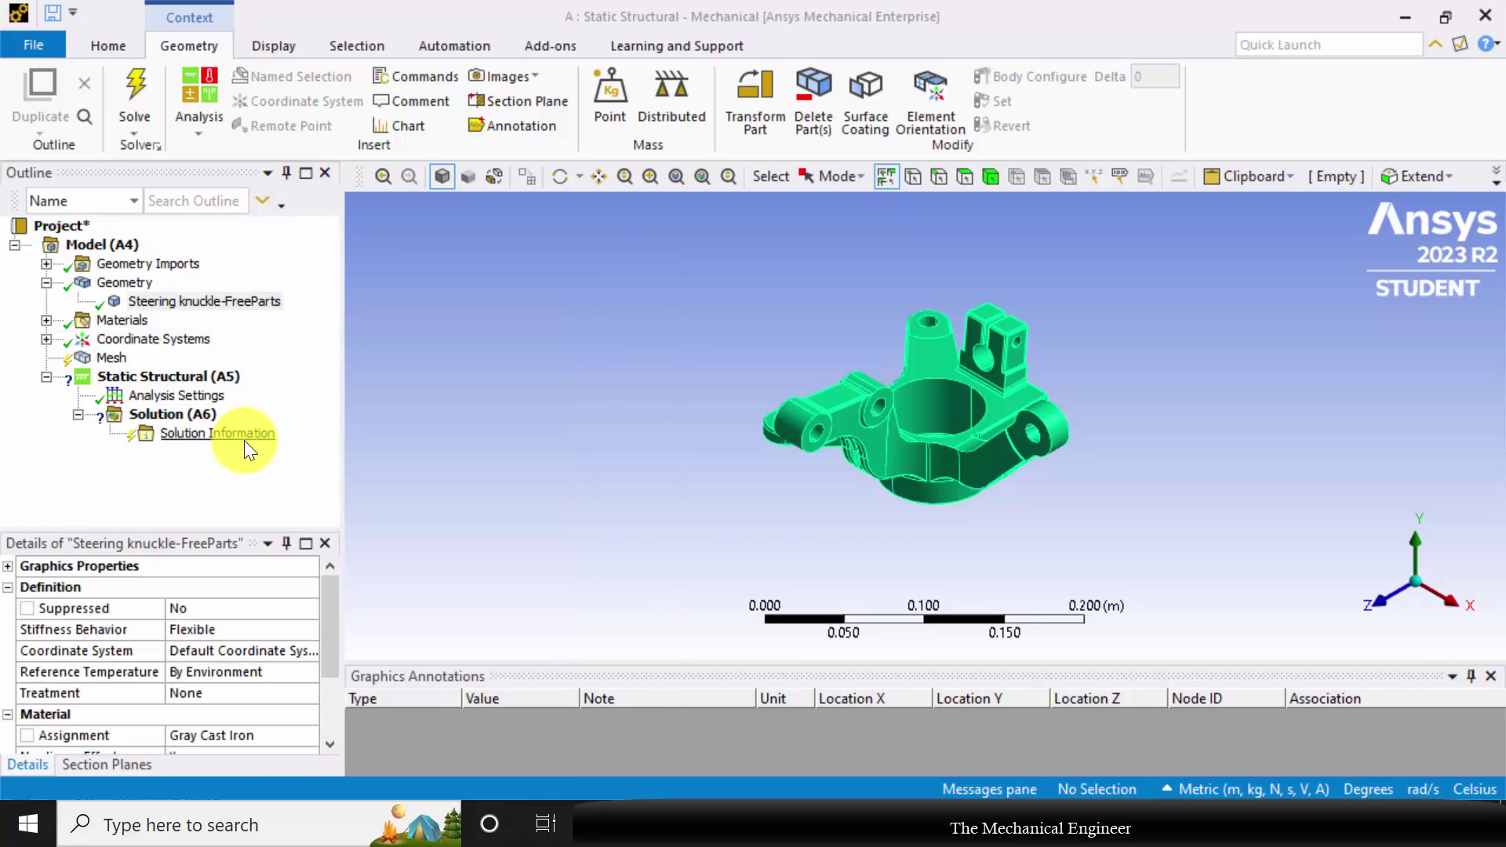
left_click(109, 360)
Generate the tetrahedral mesh on the knuckle and rotate the view to inspect it
right_click(110, 361)
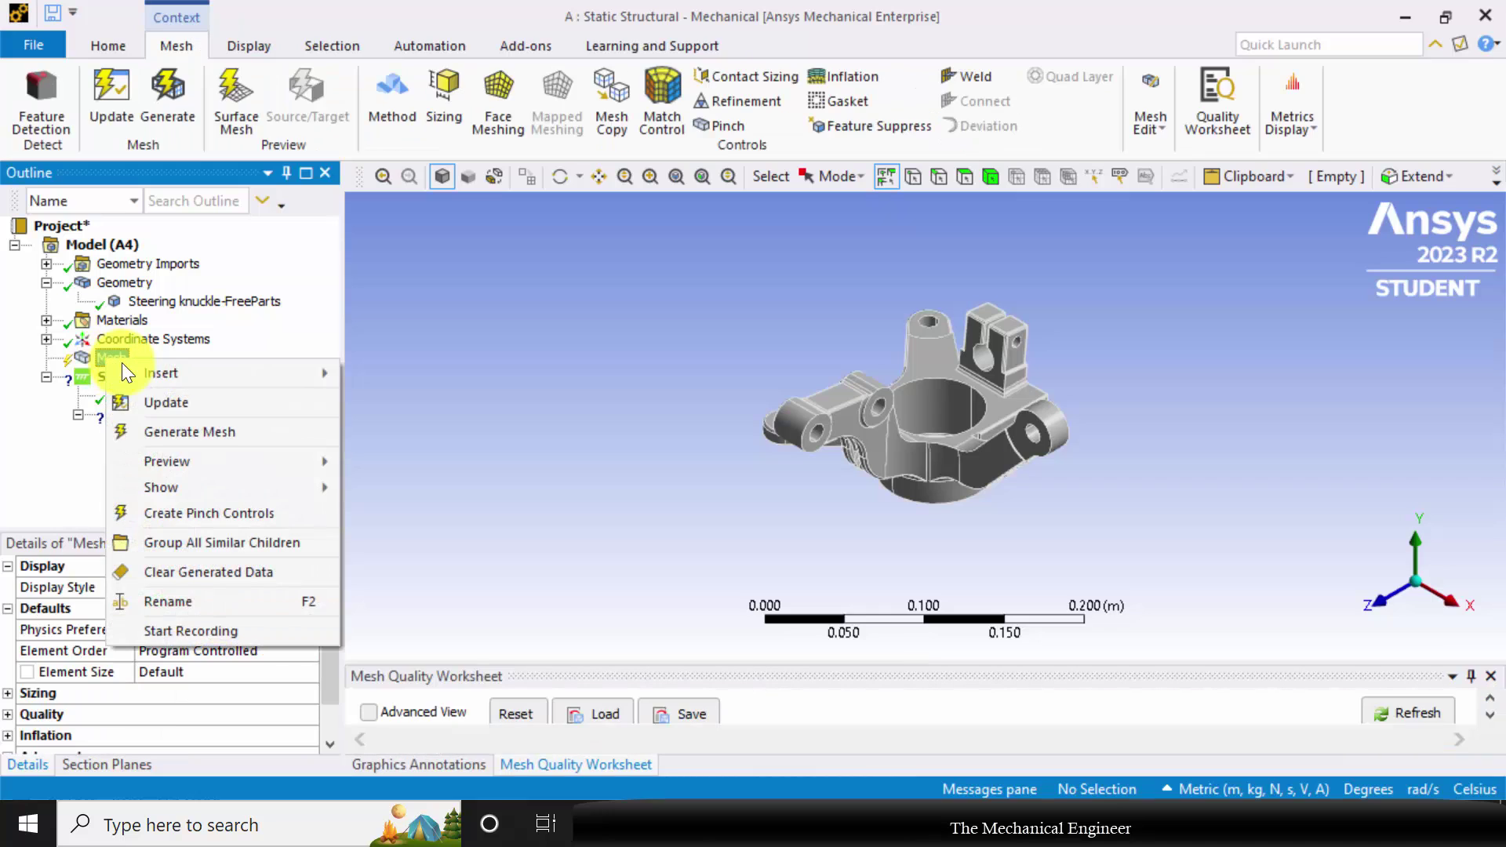
left_click(215, 431)
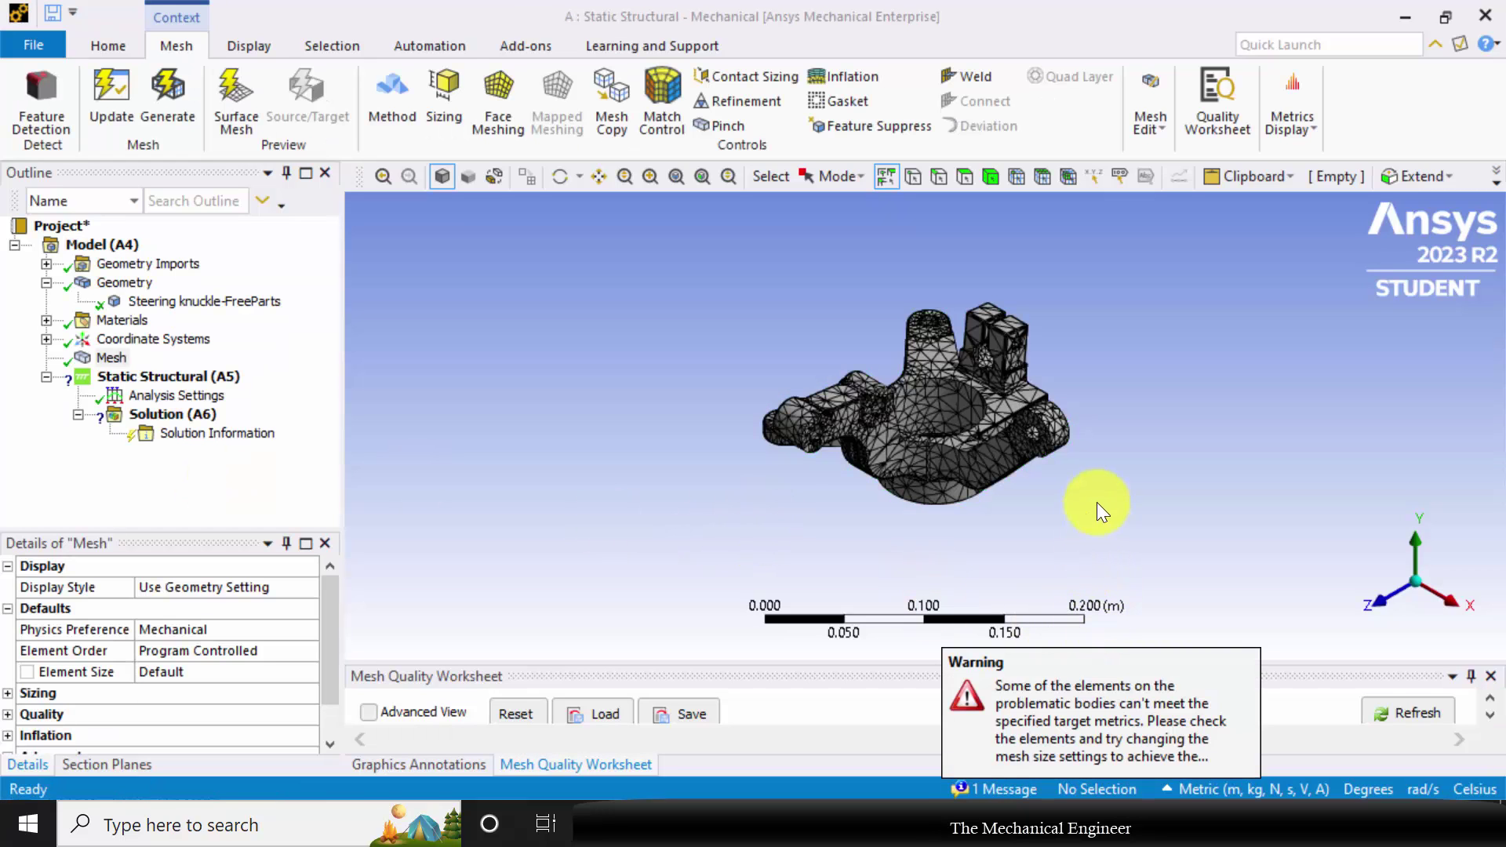
middle_click_drag(1084, 501, 1015, 411)
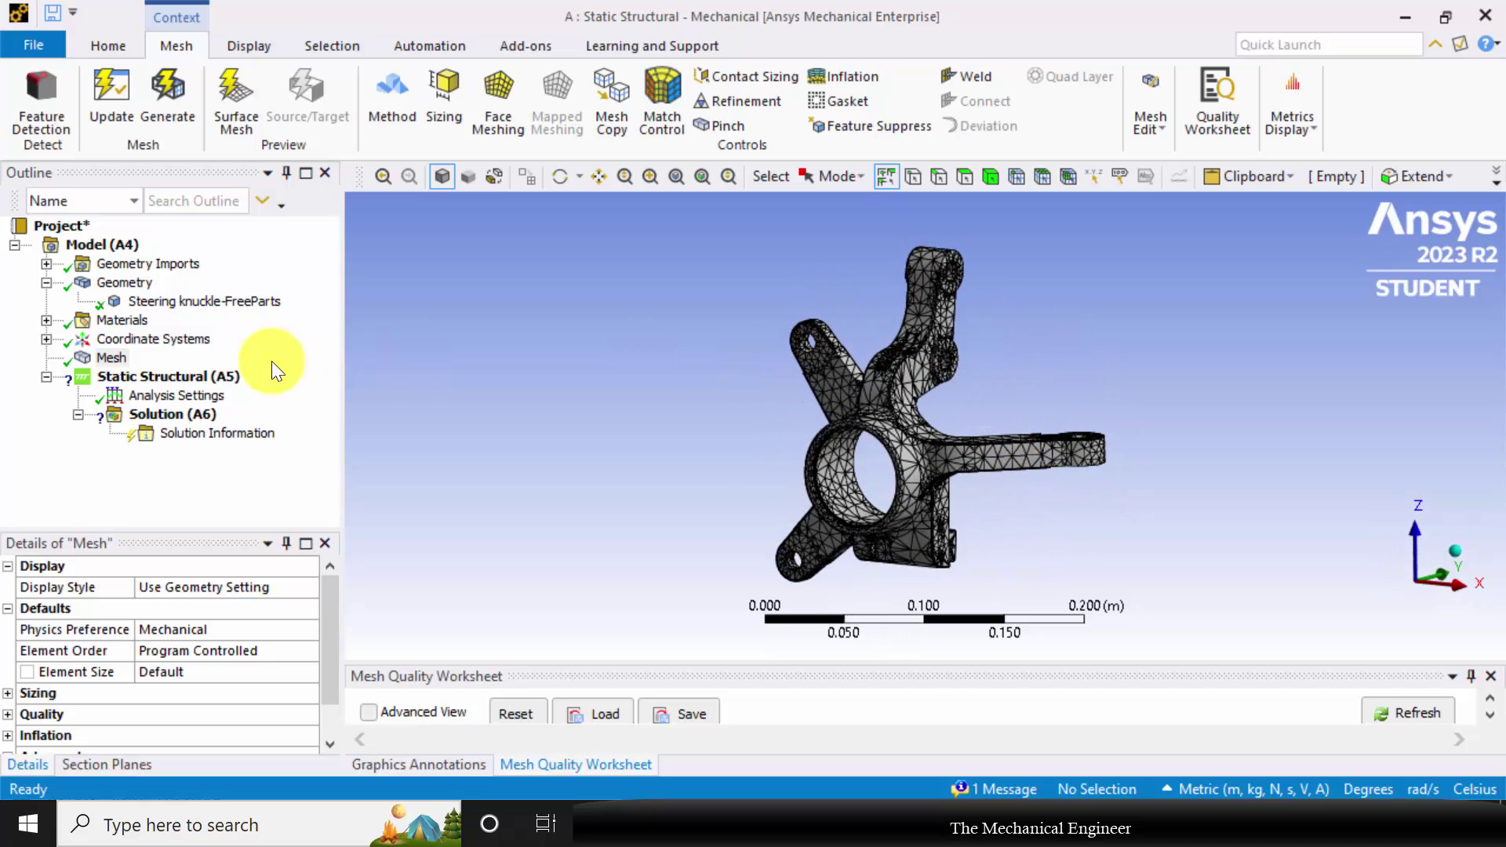
left_click(152, 378)
Insert a Fixed Support and select both inner faces of the arm-end hole
right_click(153, 378)
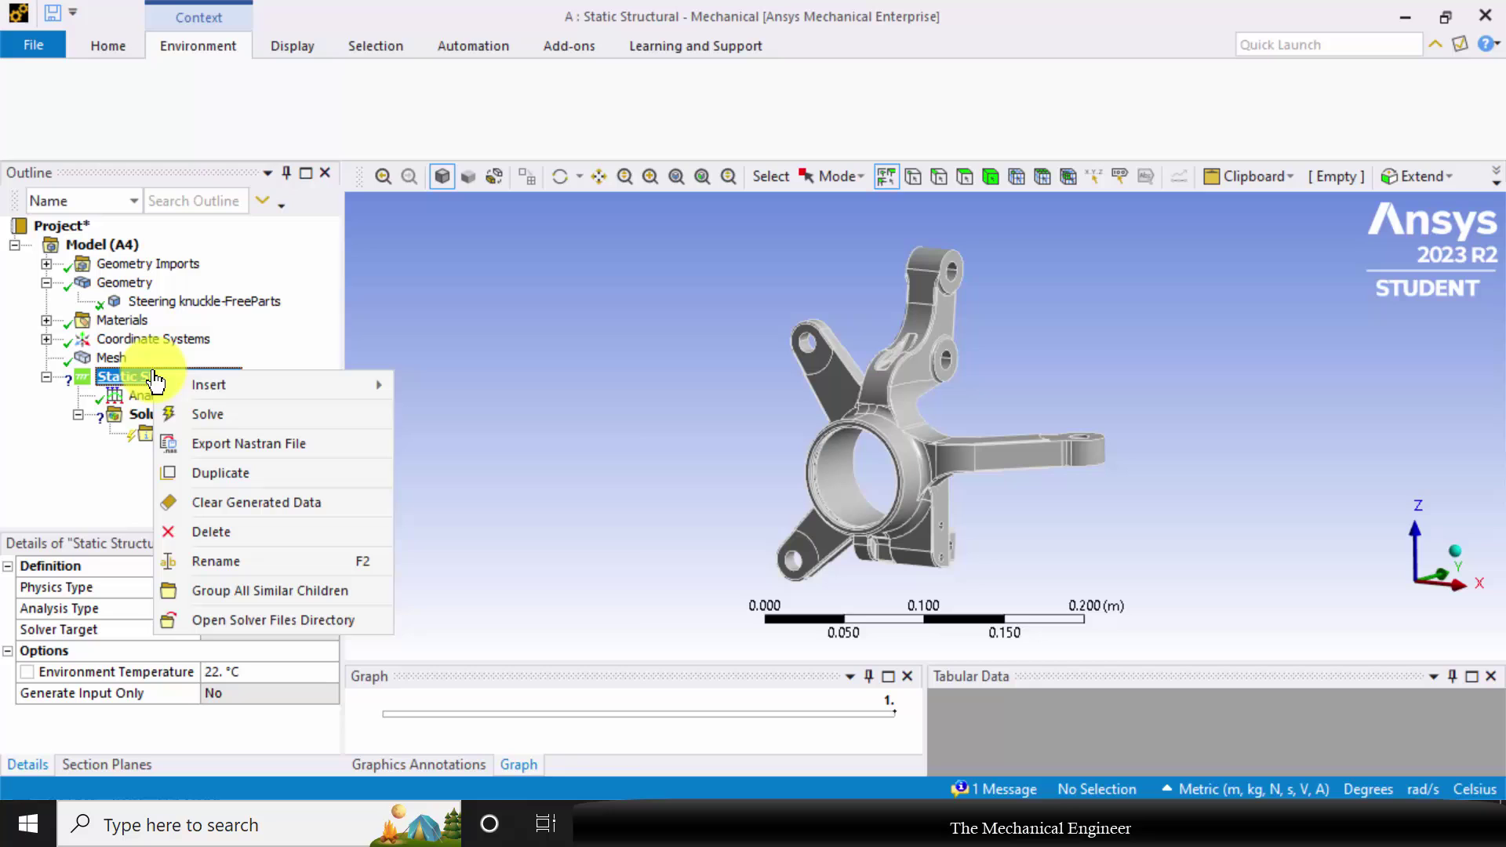
mouse_move(312, 389)
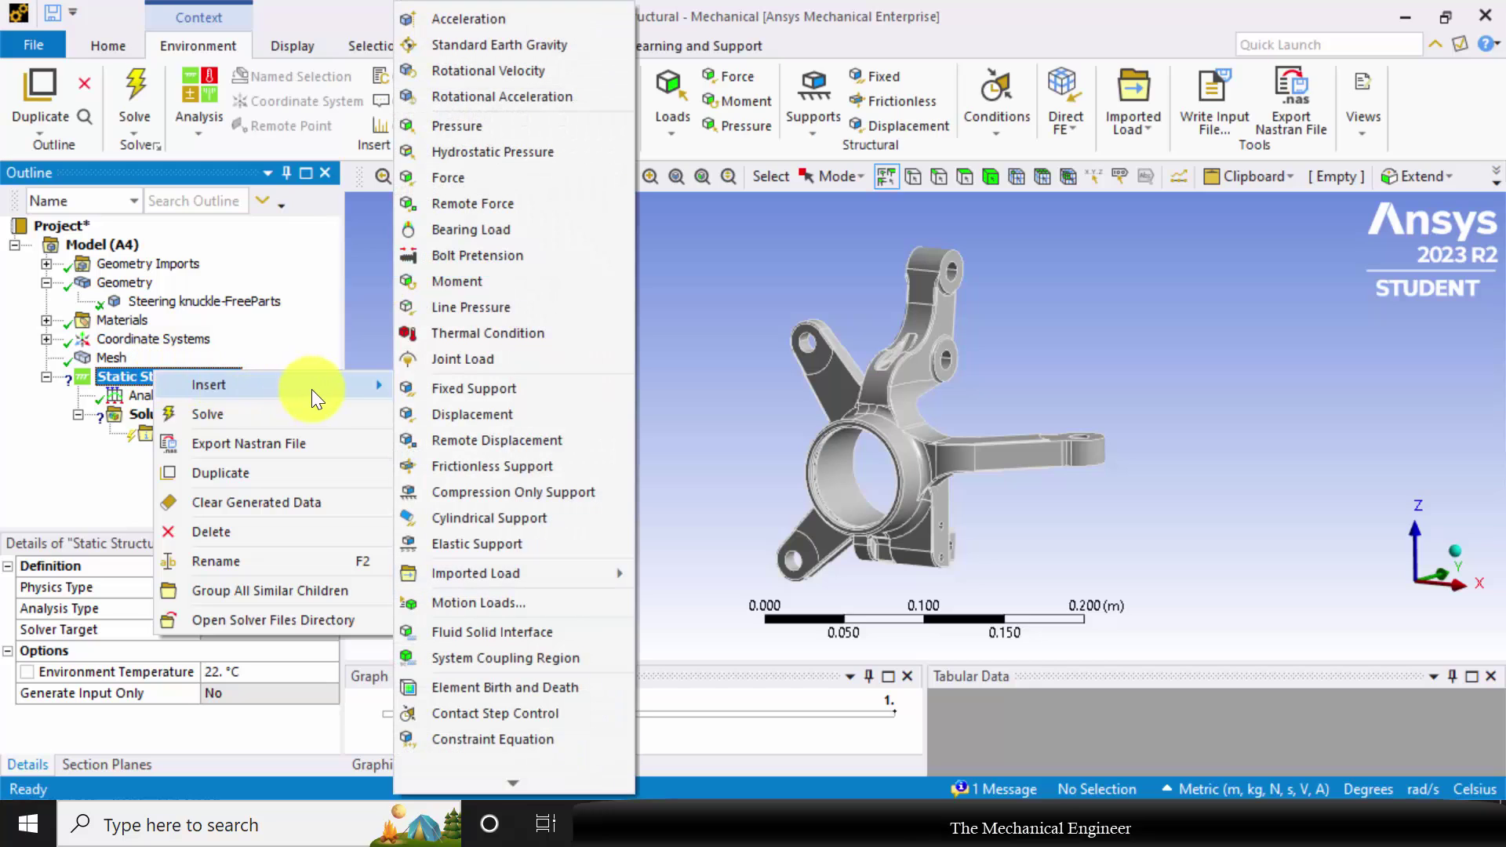
left_click(487, 387)
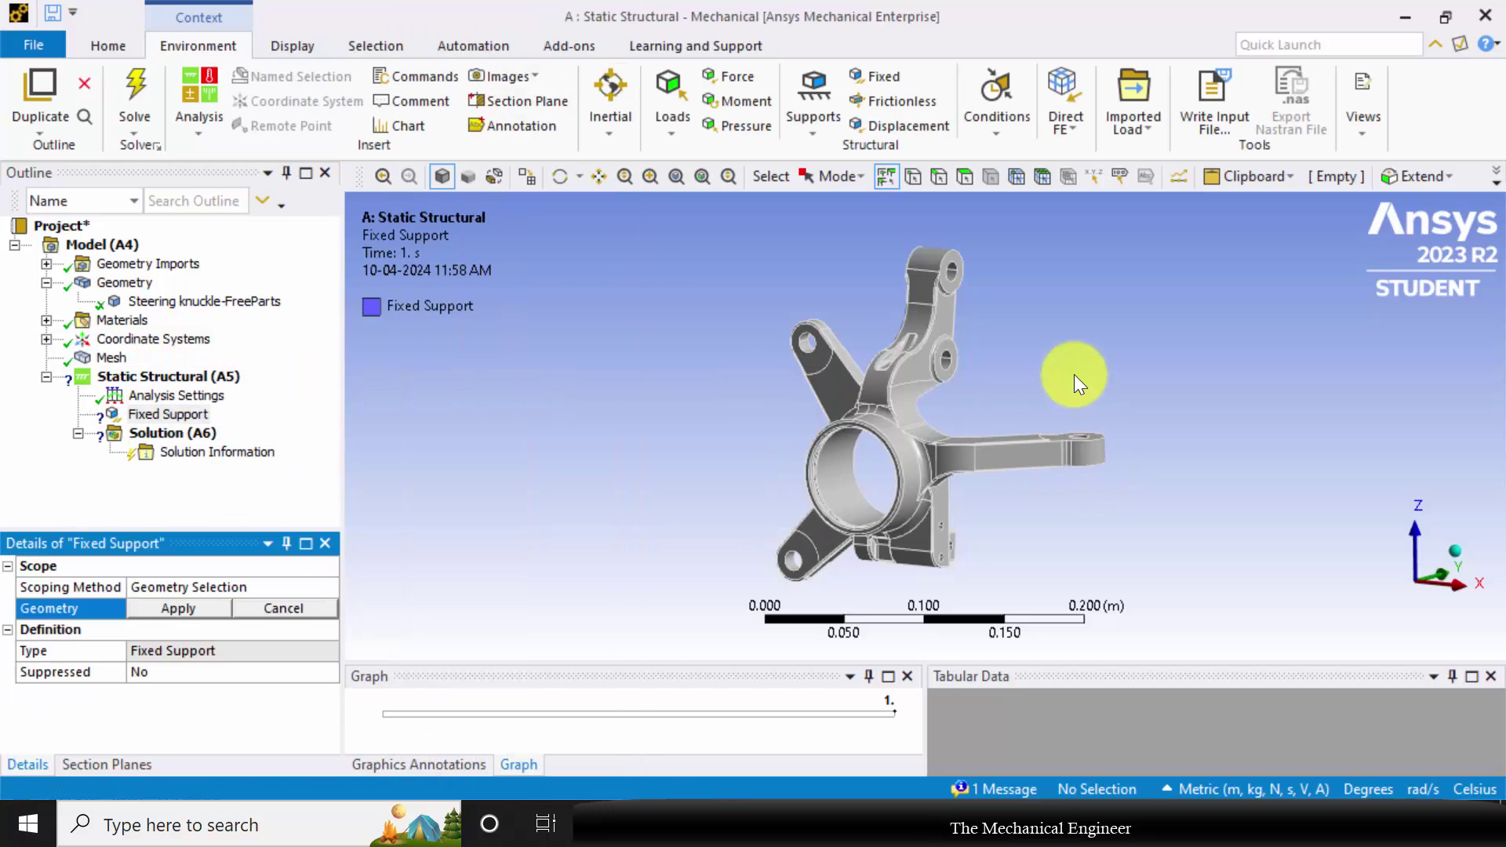
middle_click_drag(1074, 375, 1103, 487)
scroll(1076, 444, "down", 1)
scroll(1087, 439, "up", 3)
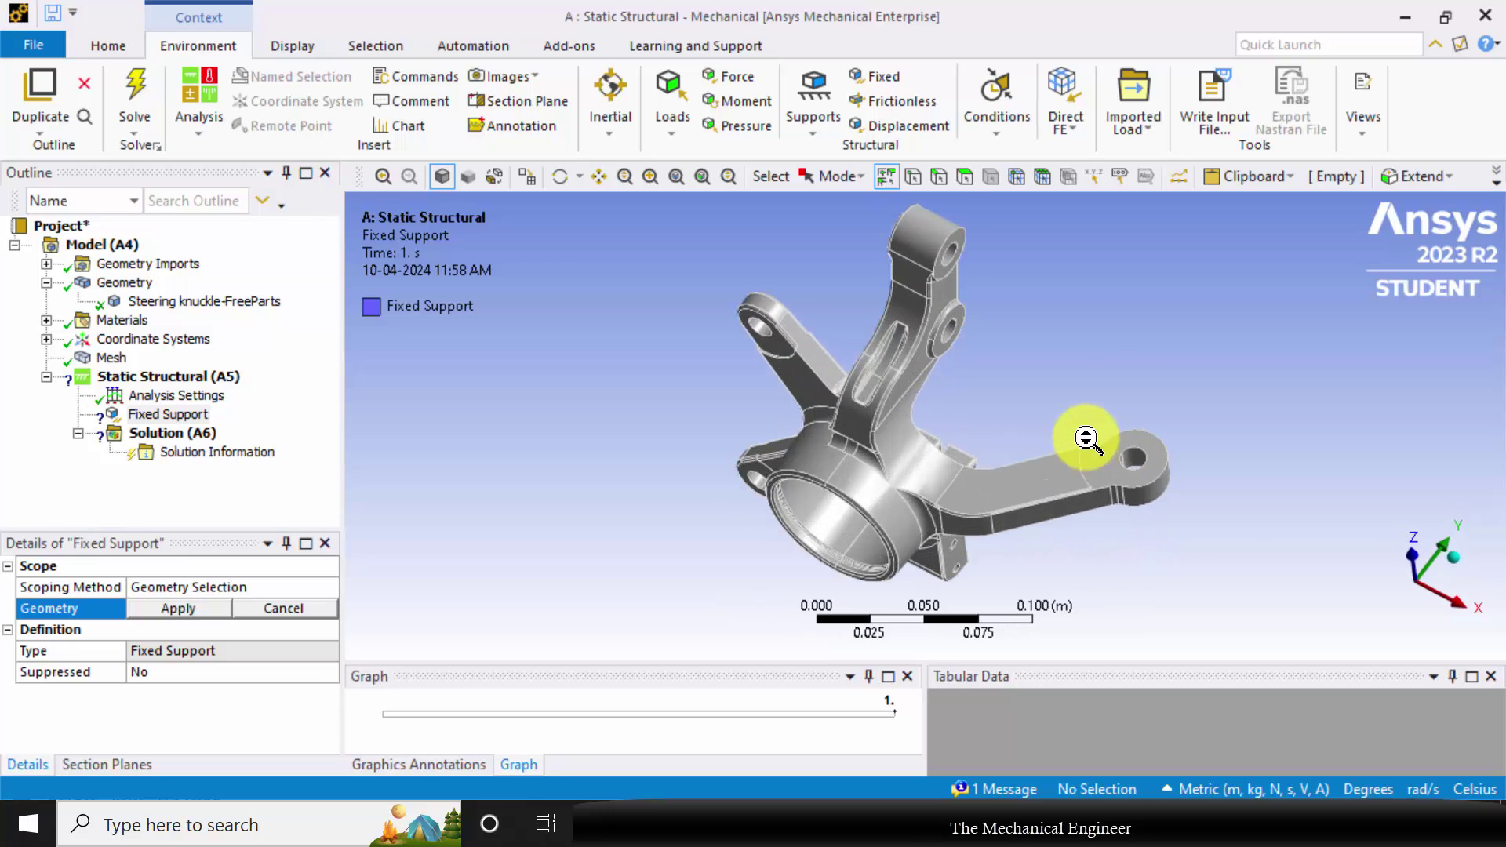
scroll(1161, 486, "up", 1)
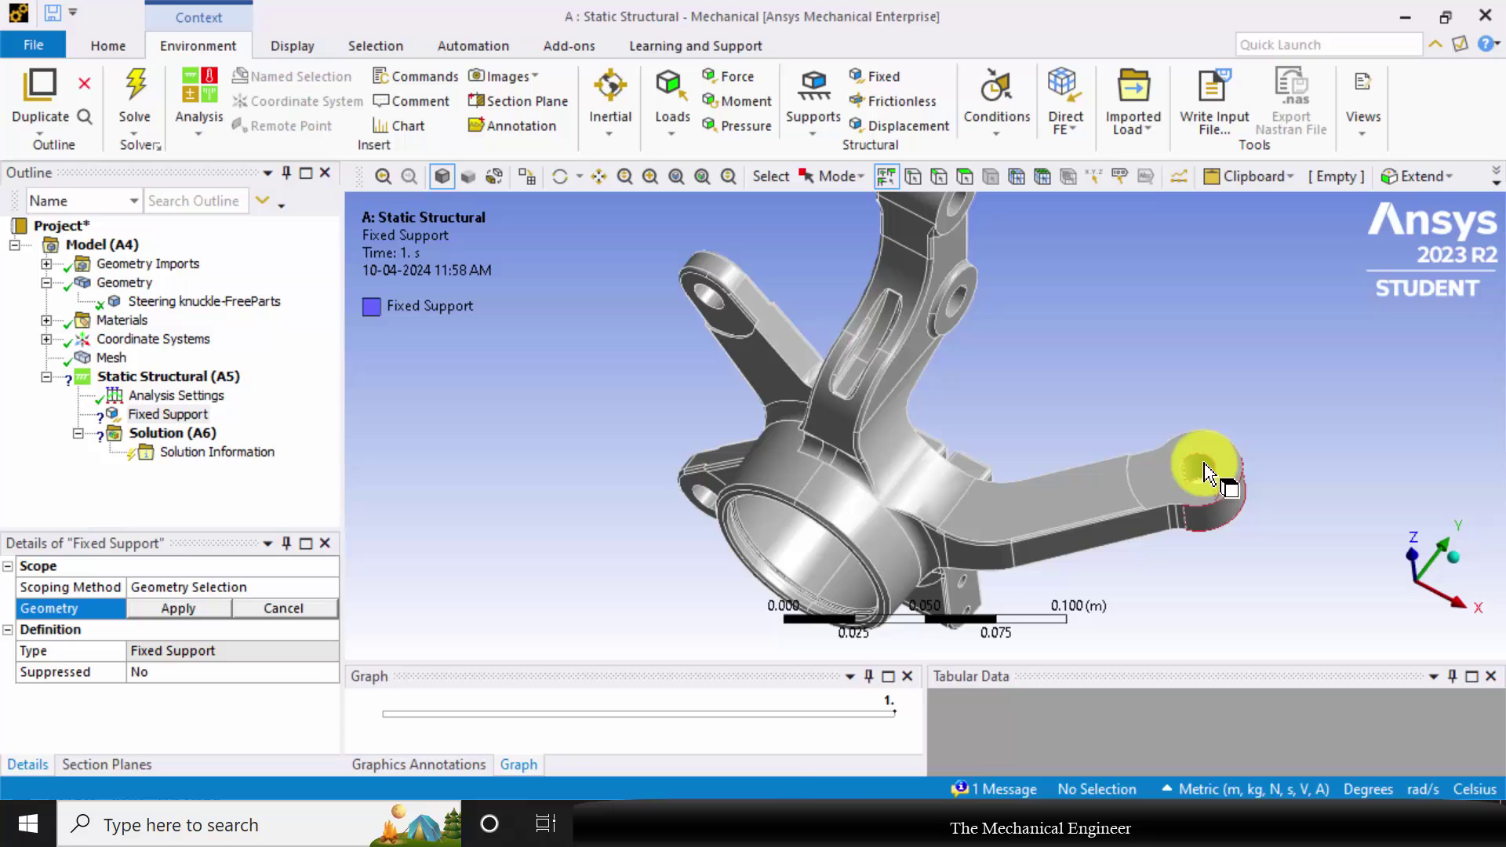
left_click(1206, 470)
middle_click_drag(1258, 528, 1193, 510)
left_click(1139, 496)
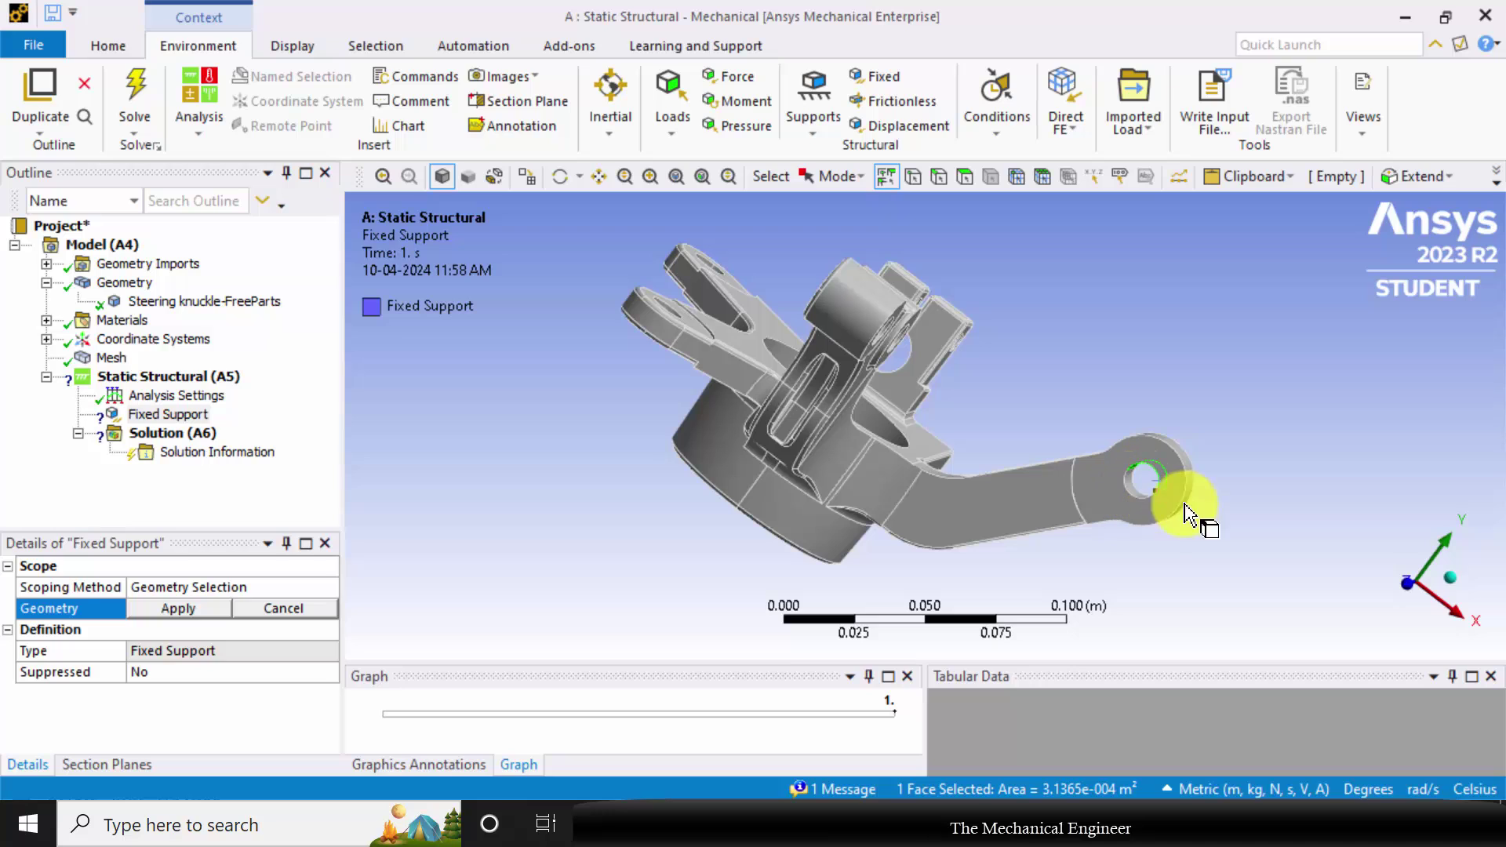
middle_click_drag(1203, 544, 1176, 541)
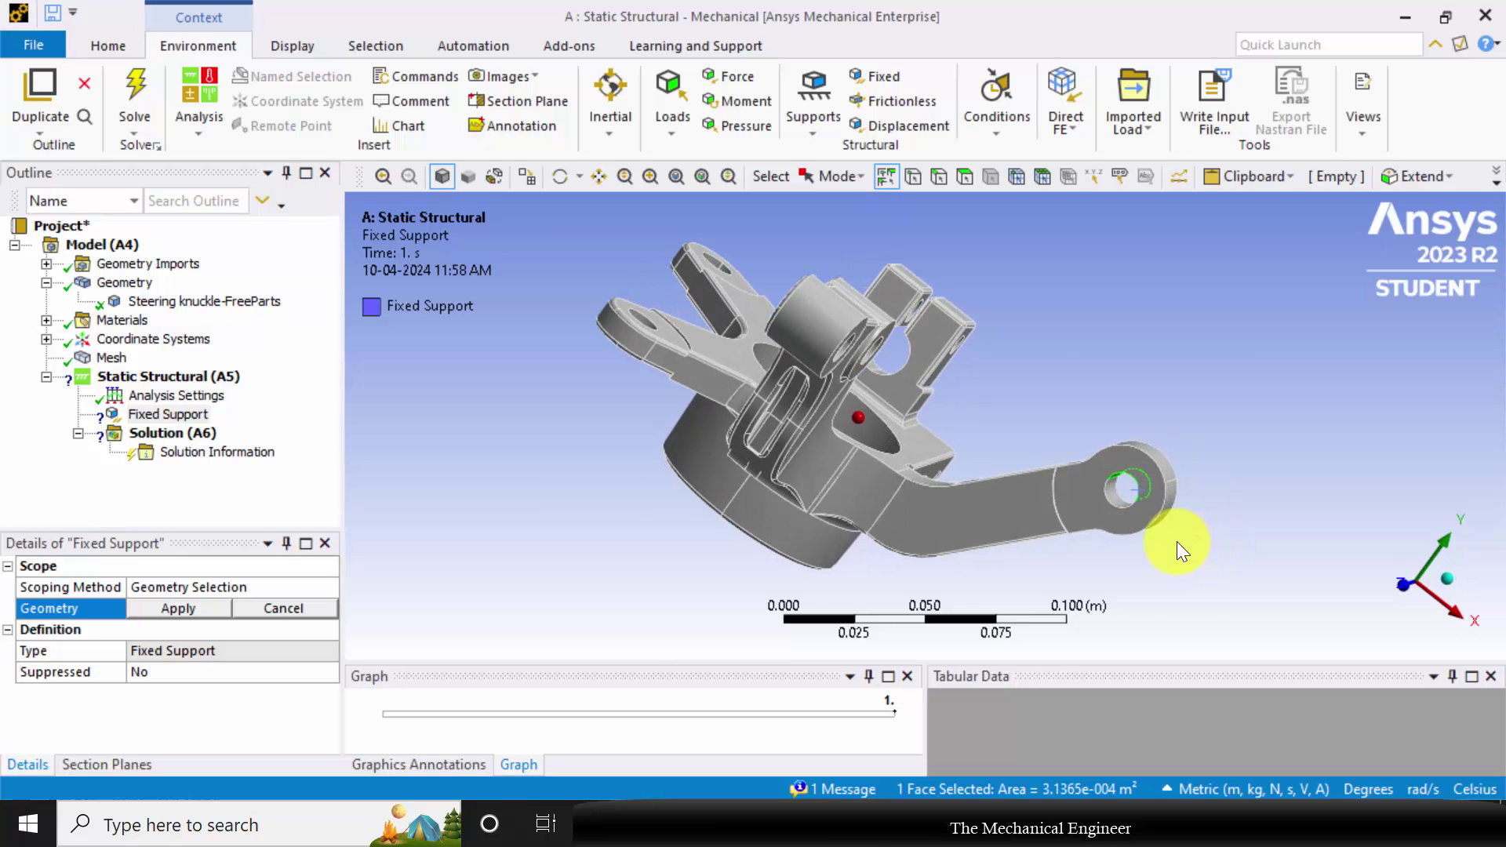
left_click(1134, 515, "ctrl")
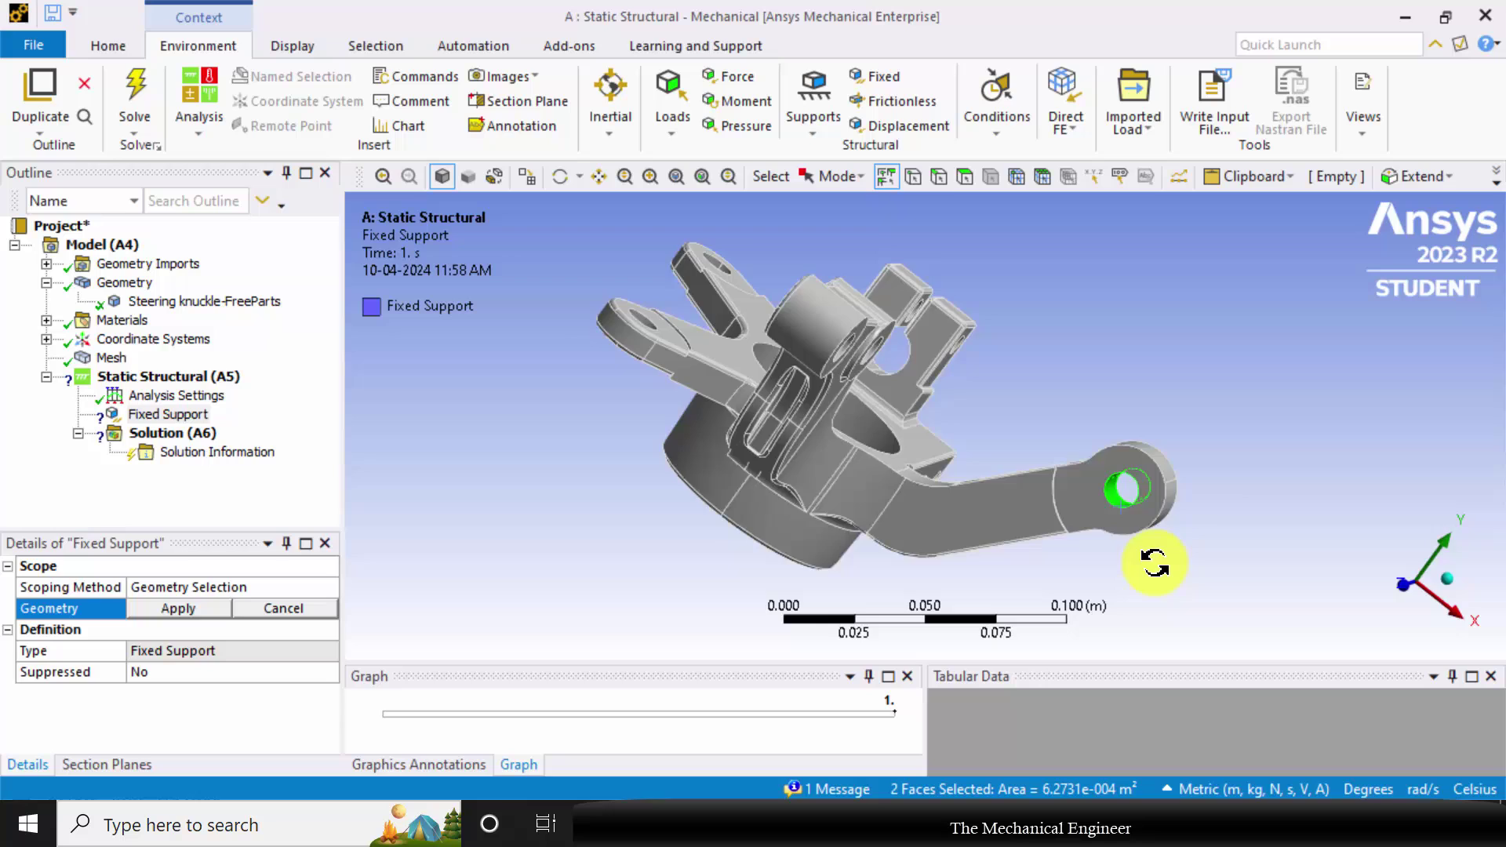
Add the inner faces of the two upper holes to the selection
middle_click_drag(1154, 562, 910, 333)
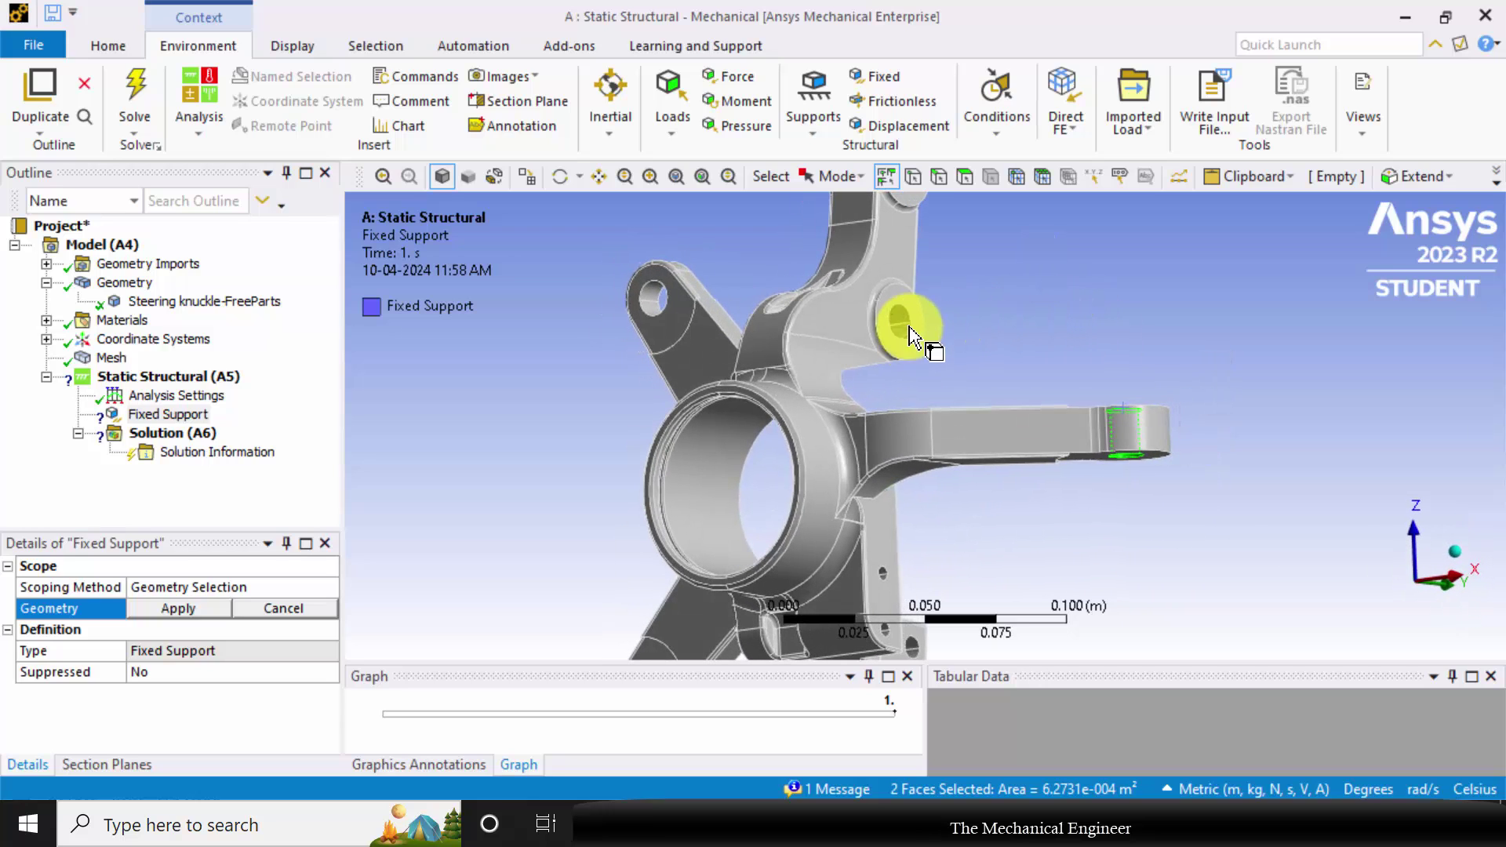
left_click(906, 336, "ctrl")
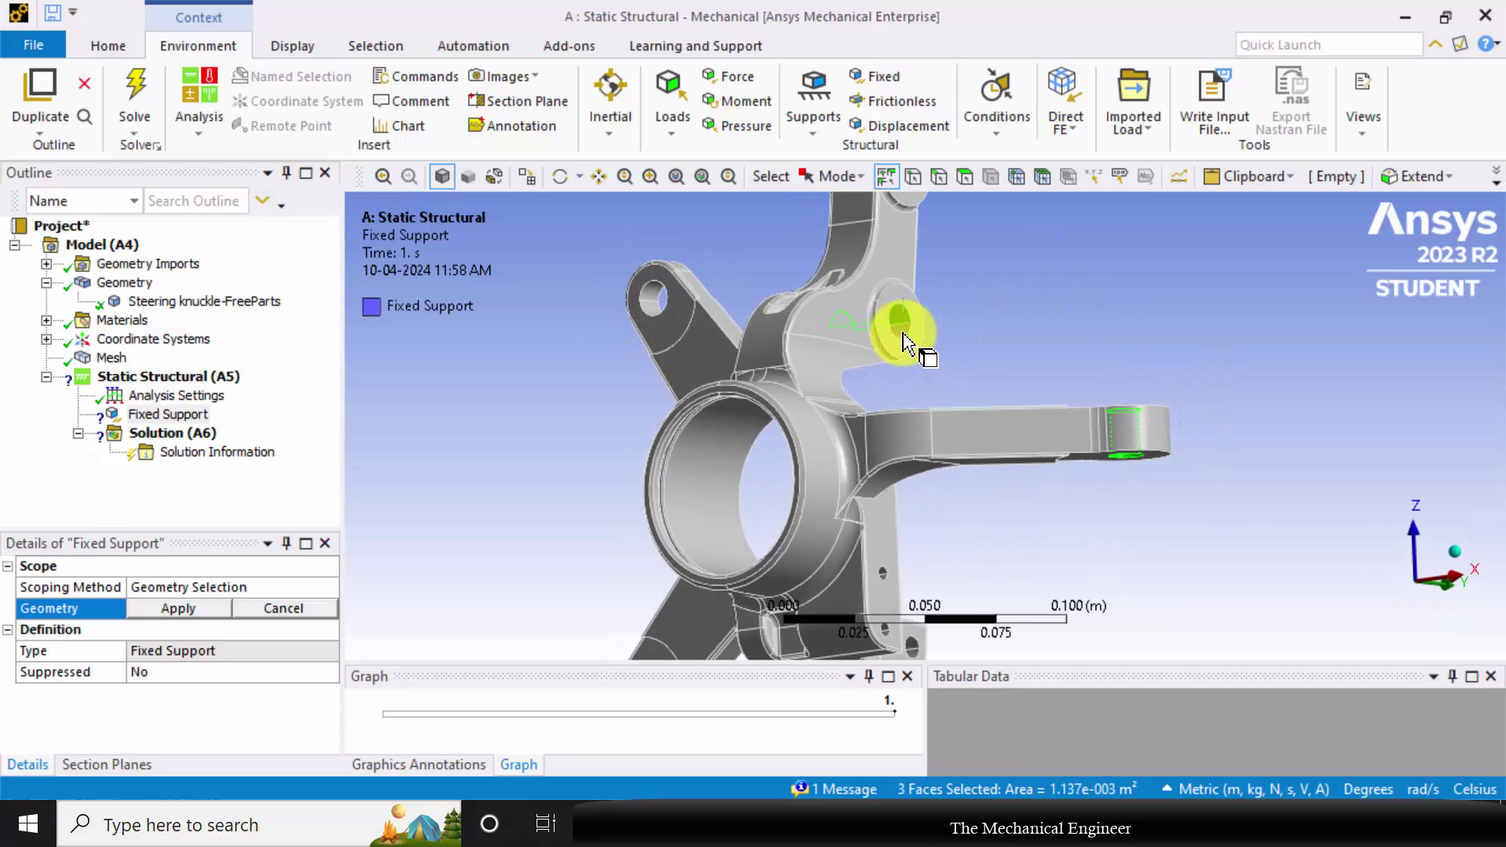
left_click(902, 336, "ctrl")
middle_click_drag(905, 341, 962, 499)
scroll(948, 235, "up", 3)
scroll(934, 386, "up", 4)
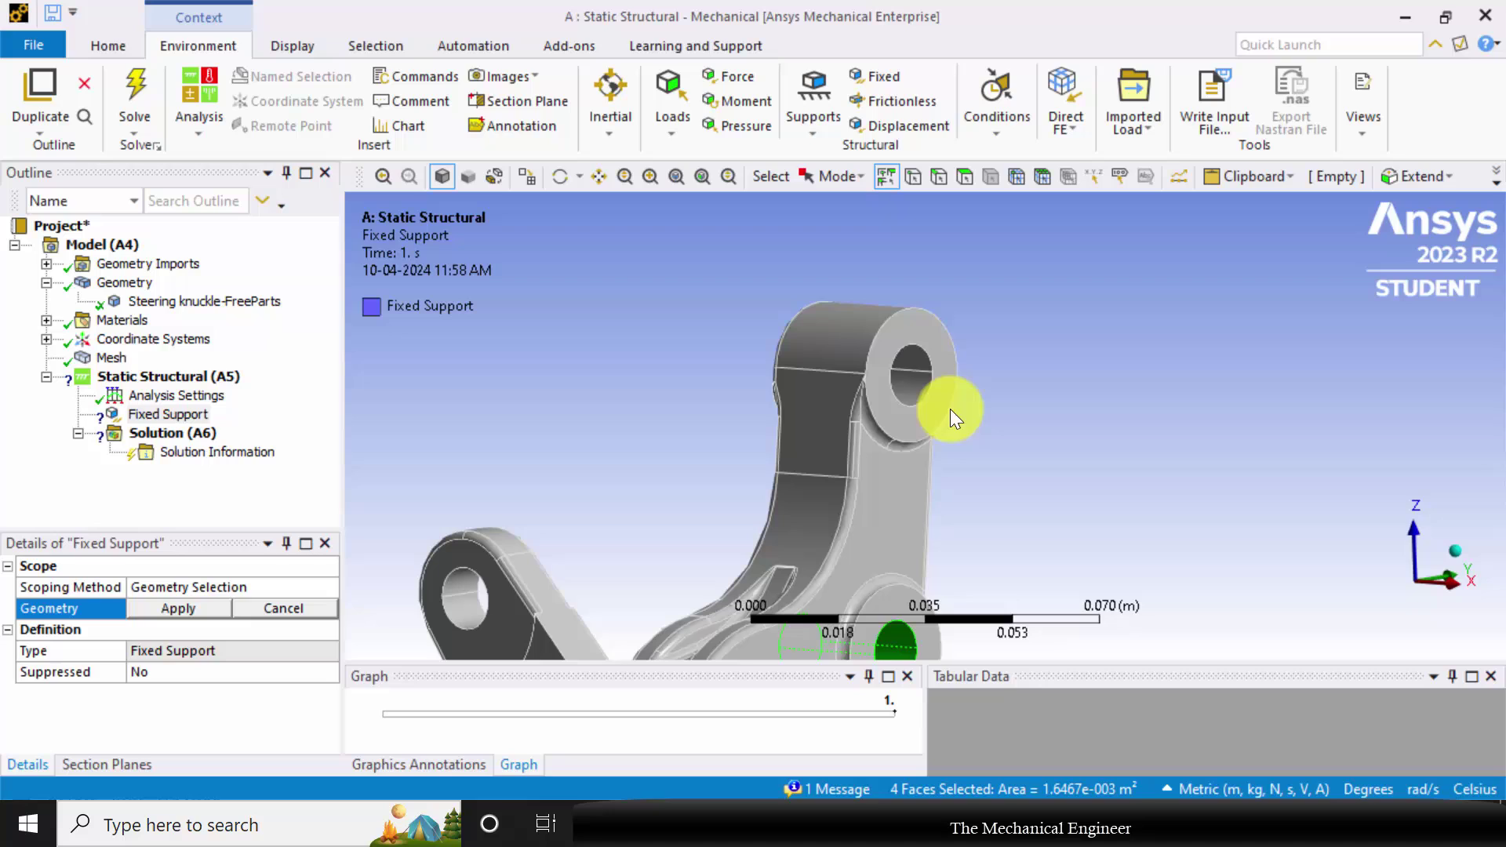
left_click(931, 380, "ctrl")
left_click(933, 400, "ctrl")
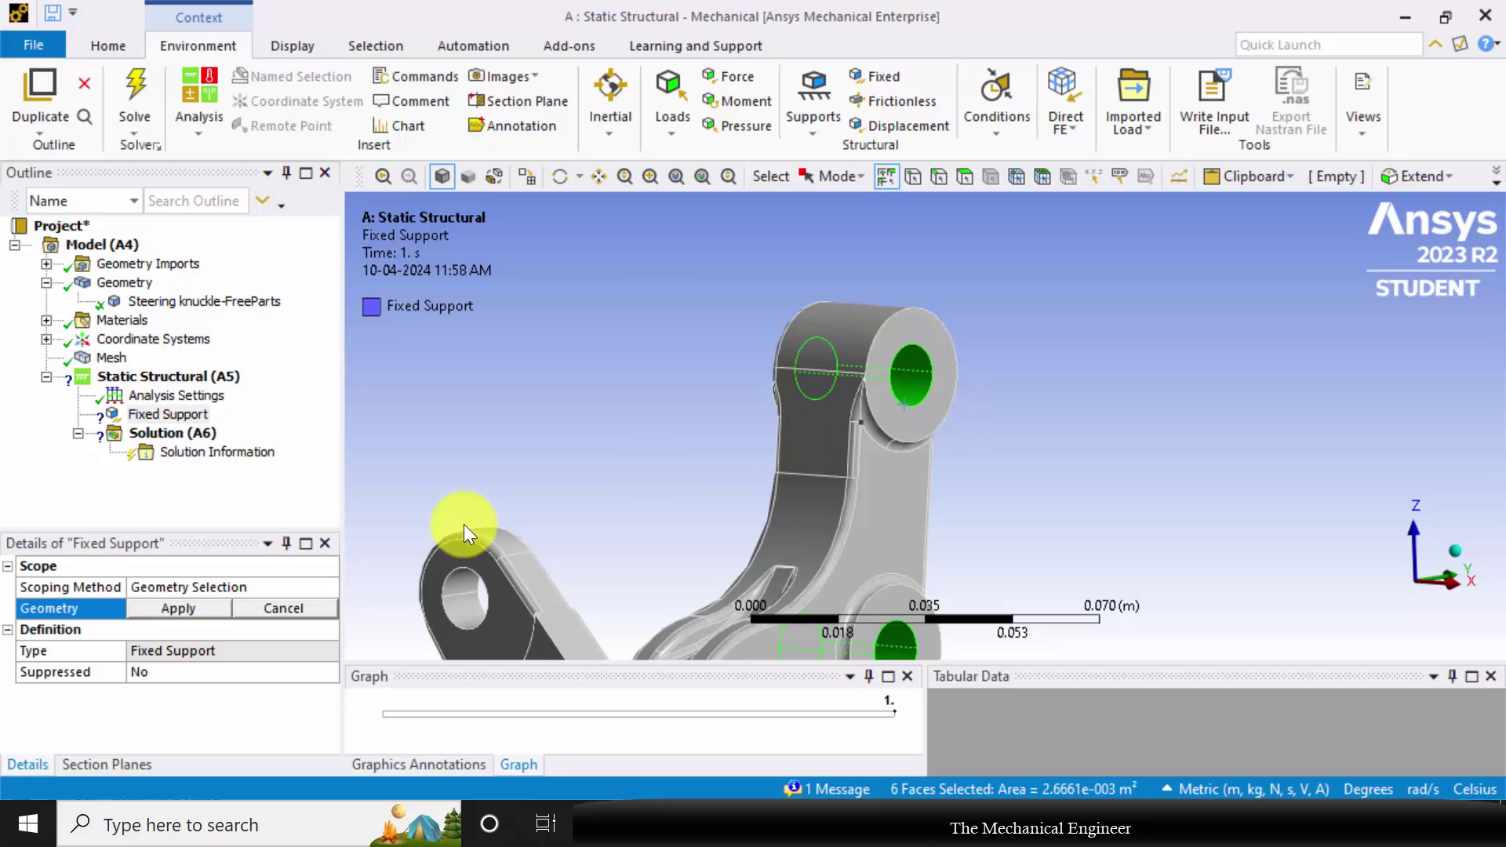
Apply the Fixed Support to the six selected faces and recentre the whole knuckle
left_click(181, 609)
scroll(1019, 426, "up", 3)
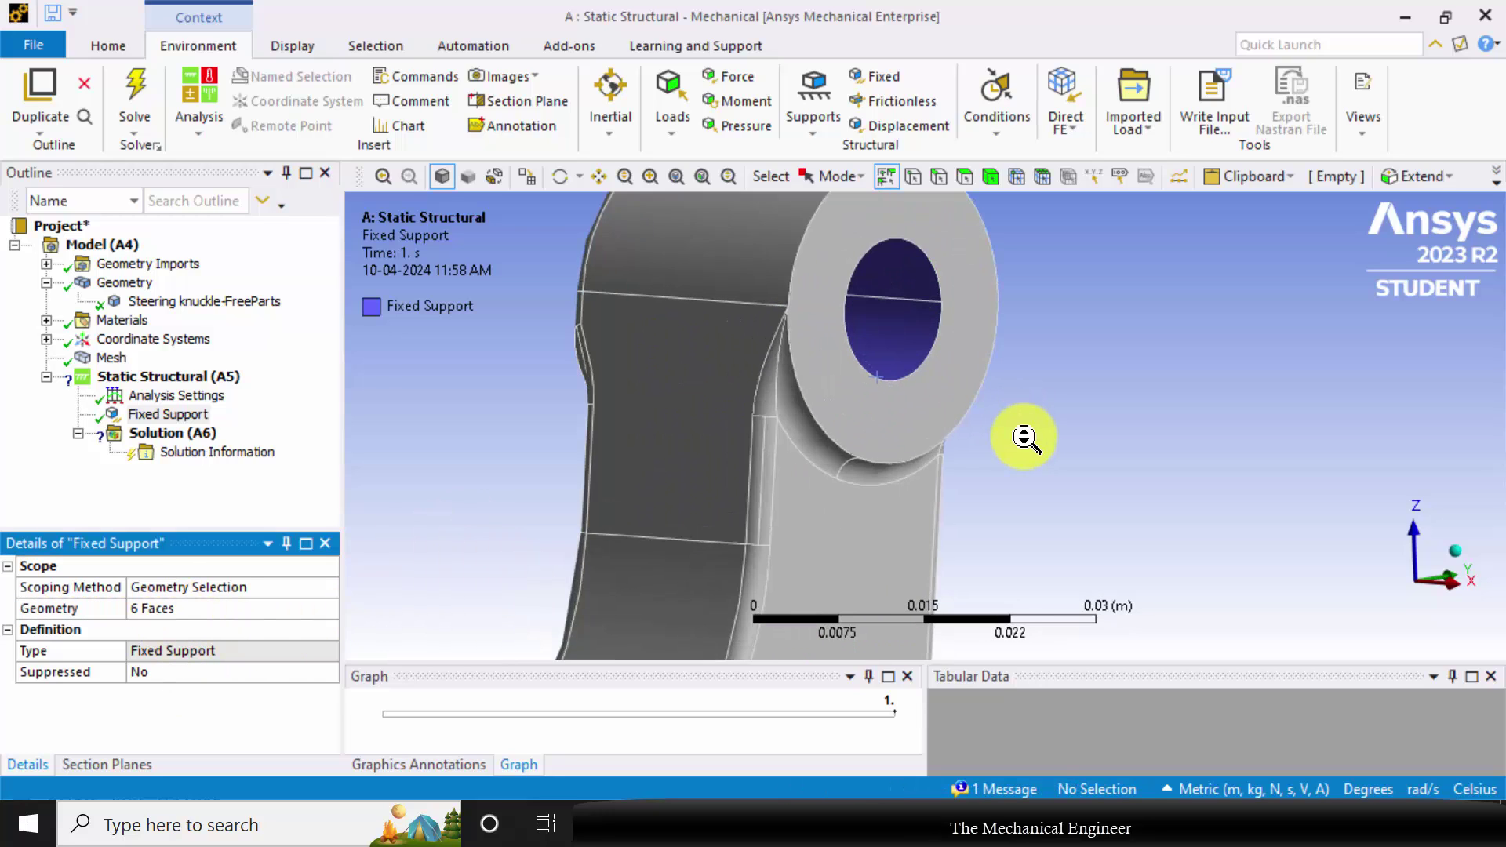
scroll(1024, 438, "down", 1)
scroll(1021, 442, "down", 8)
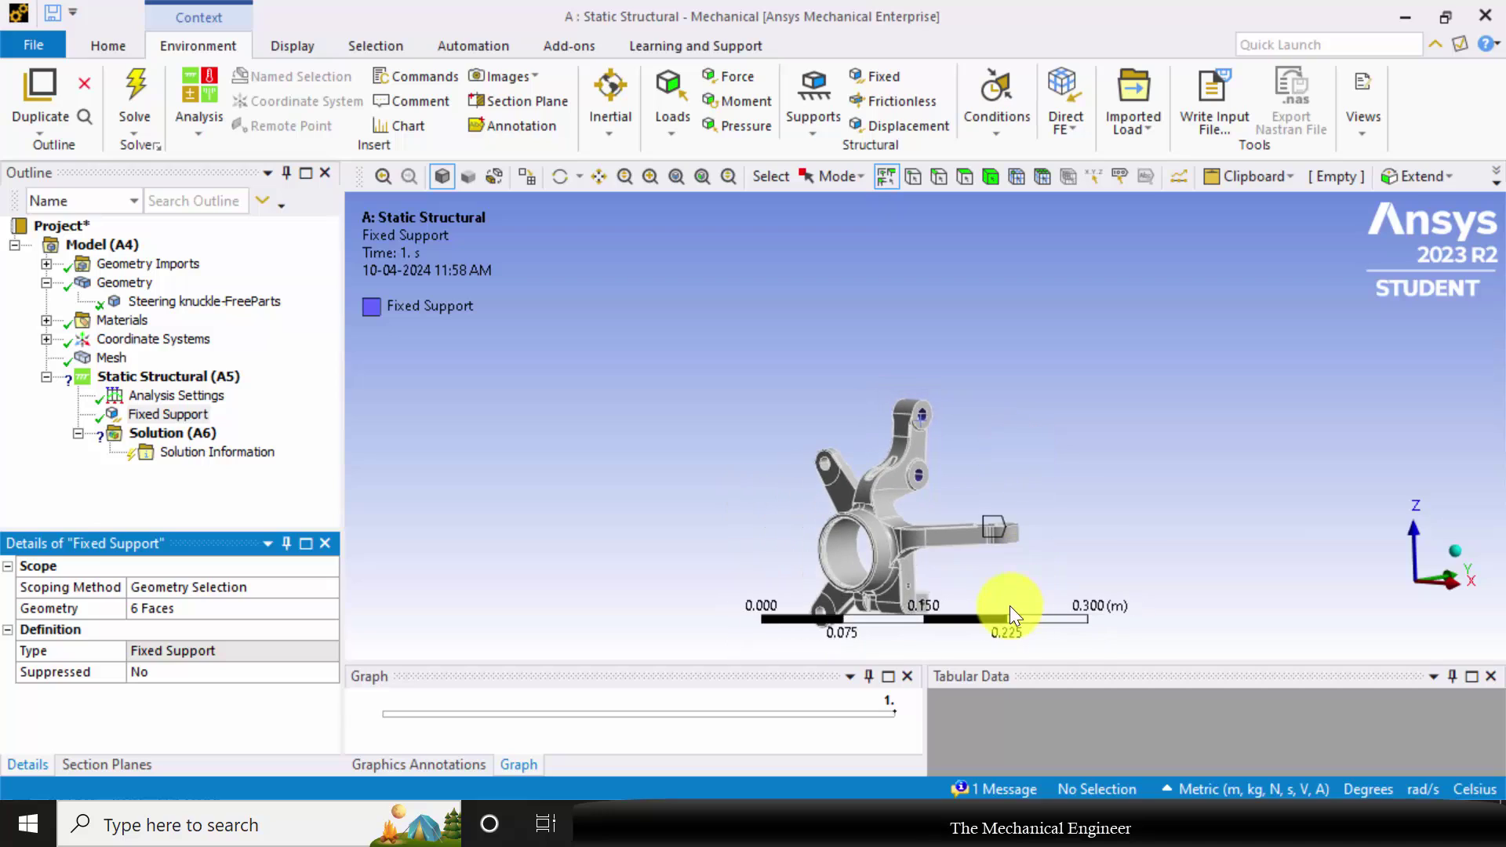
middle_click_drag(1010, 576, 998, 411)
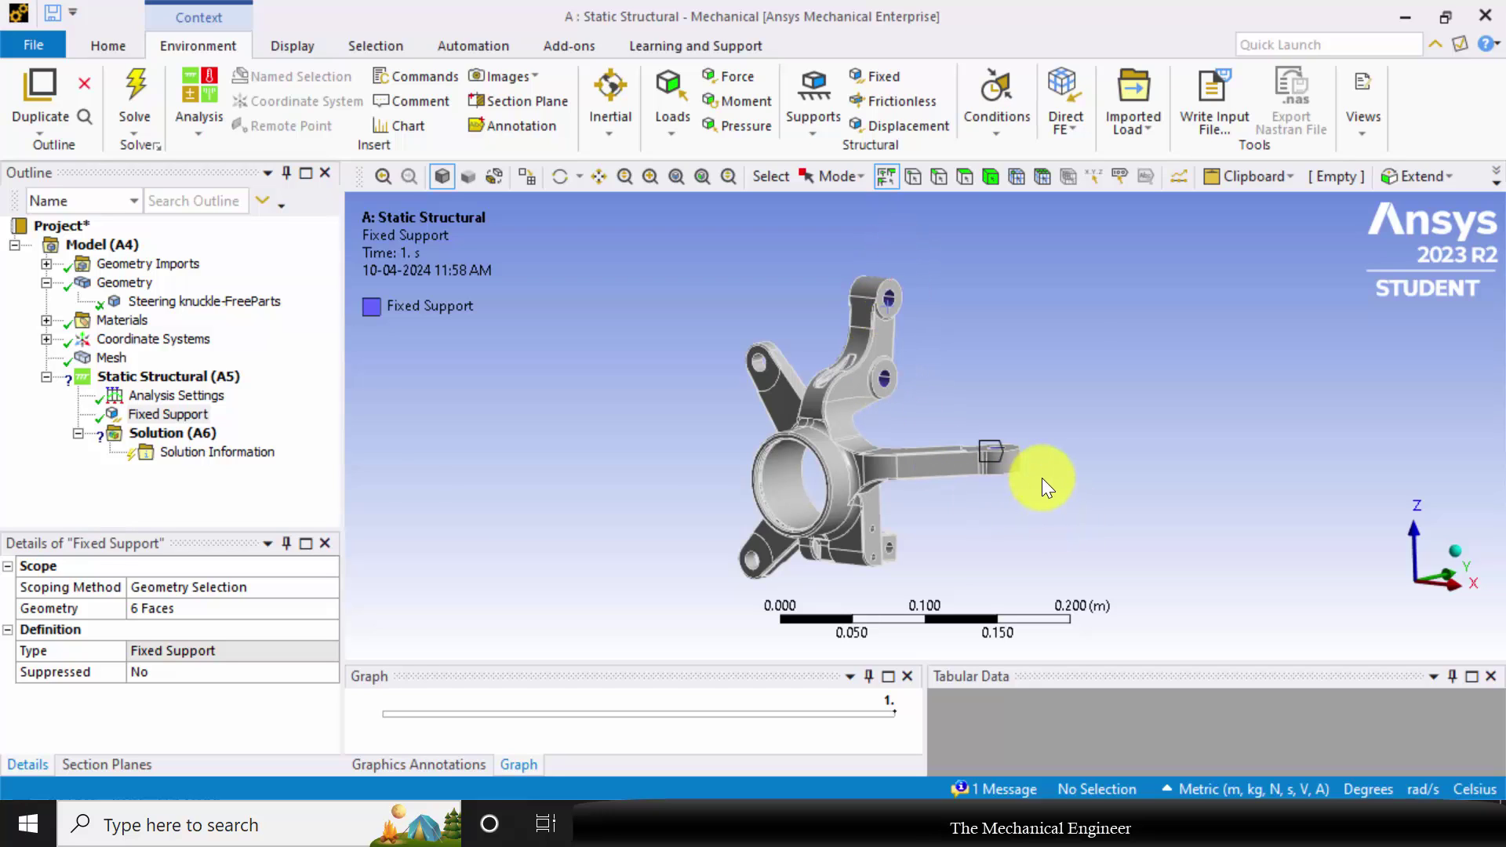
Insert a Force load on the two bore faces of the knuckle
right_click(154, 381)
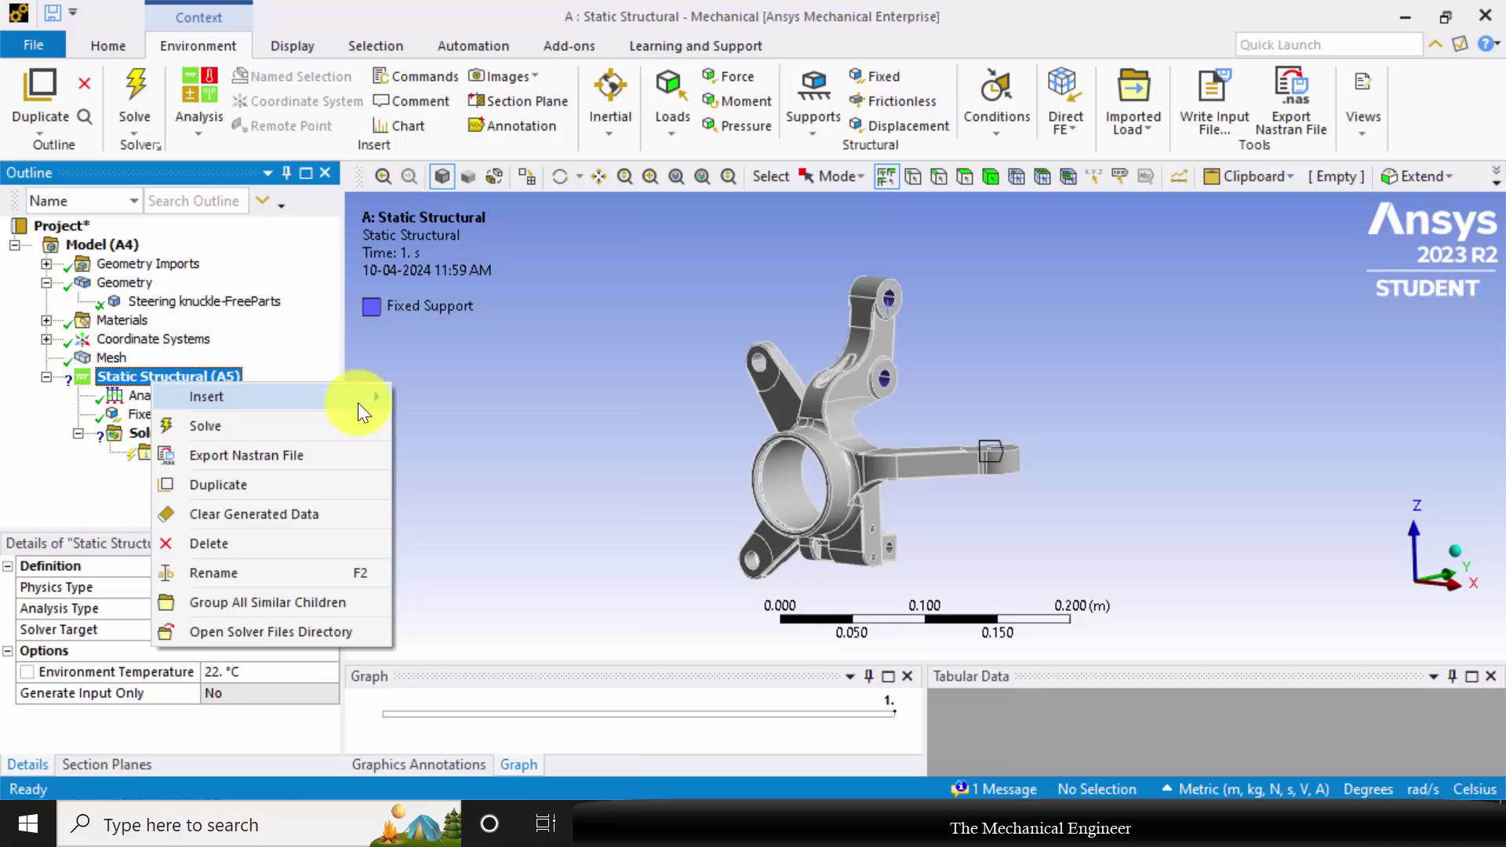
mouse_move(360, 402)
left_click(479, 178)
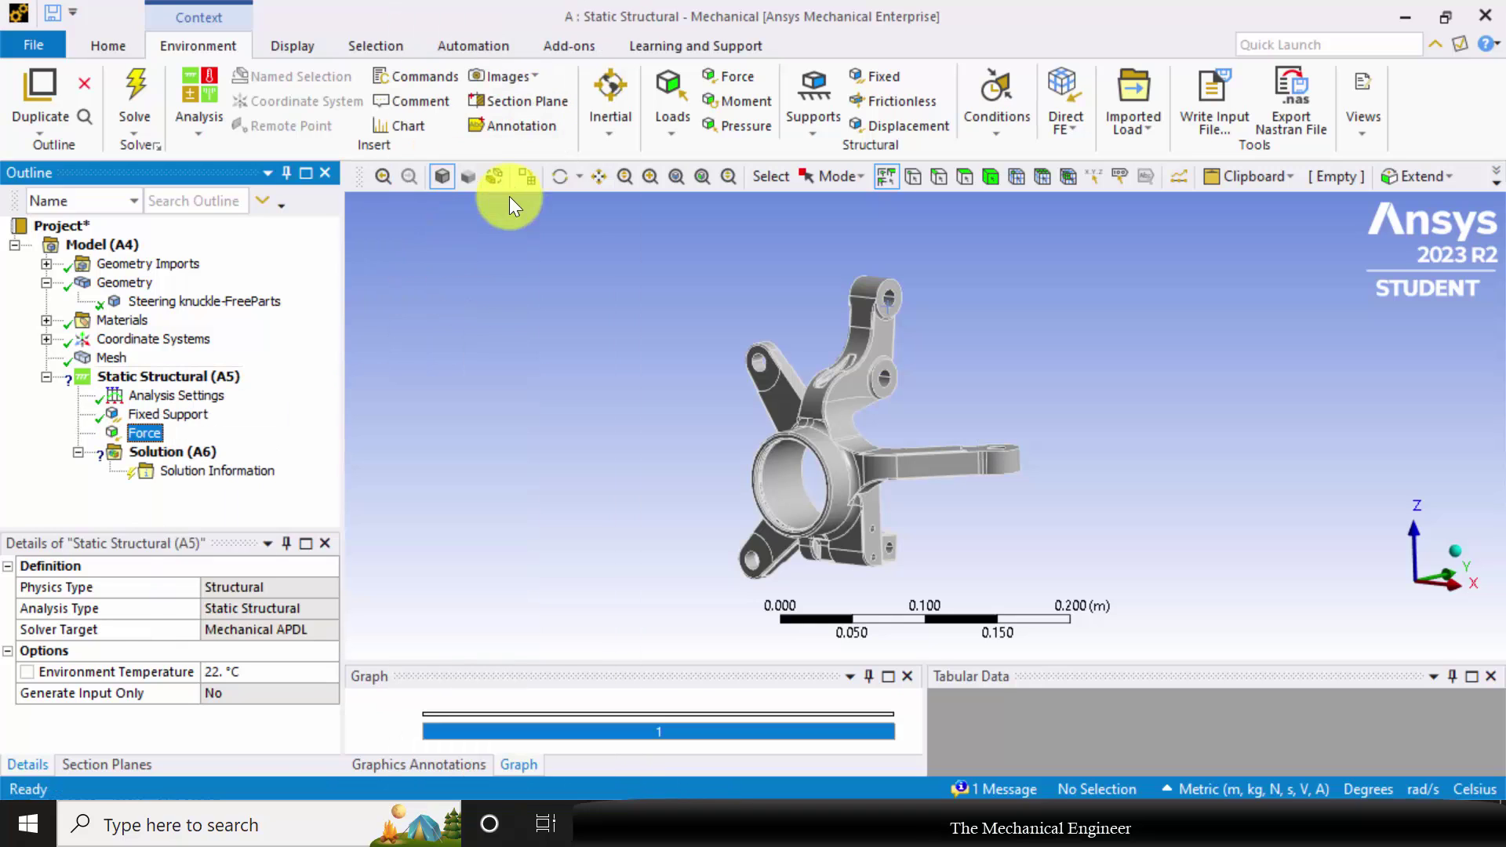
left_click(796, 493)
middle_click_drag(688, 507, 884, 505)
left_click(884, 505, "ctrl")
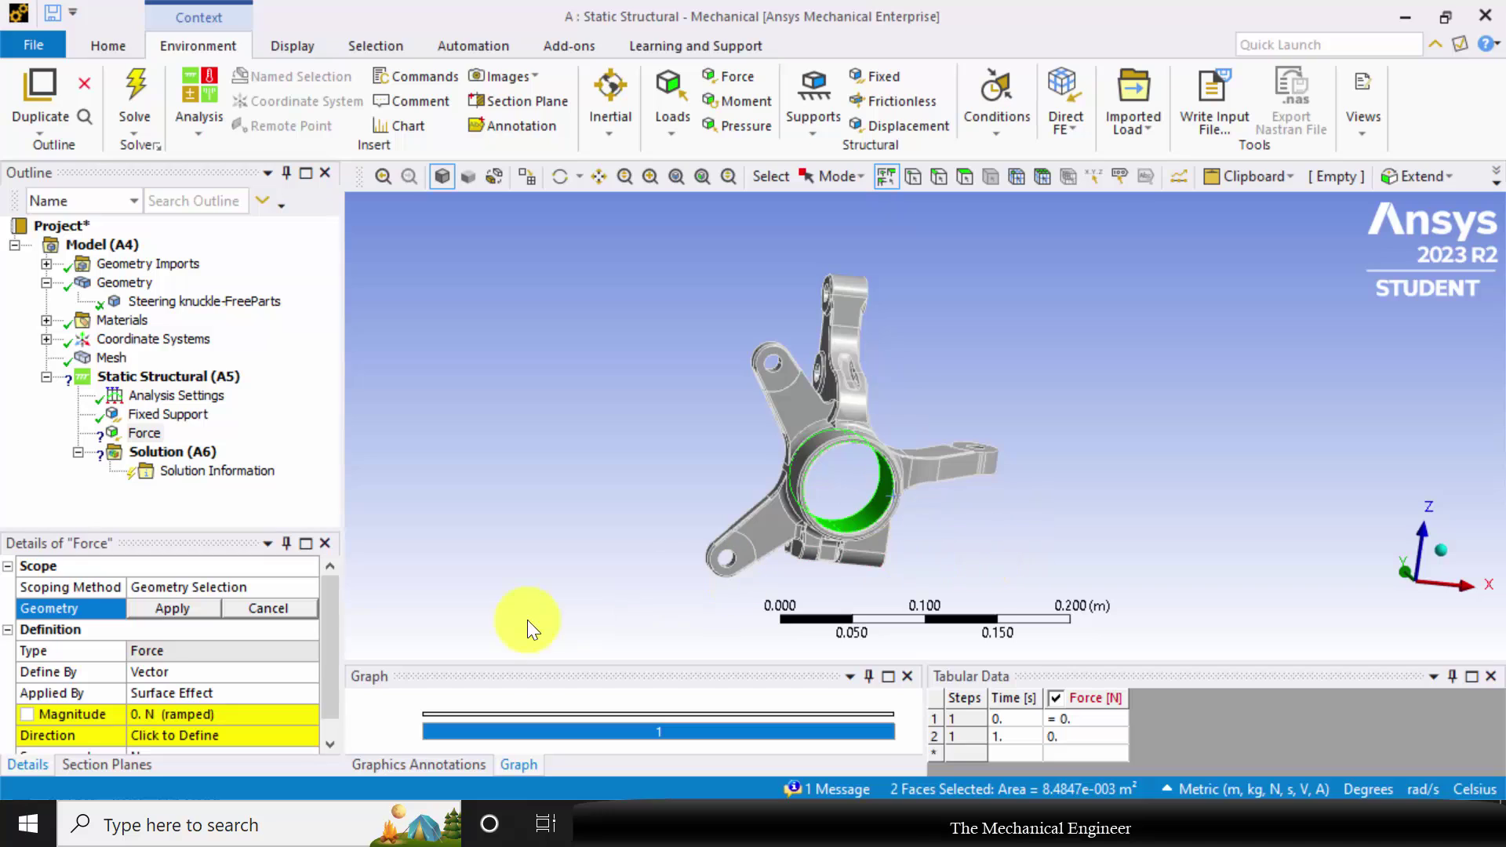
left_click(197, 614)
Define the force by Components with a Z value of 4000 N
scroll(287, 631, "down", 1)
left_click(302, 650)
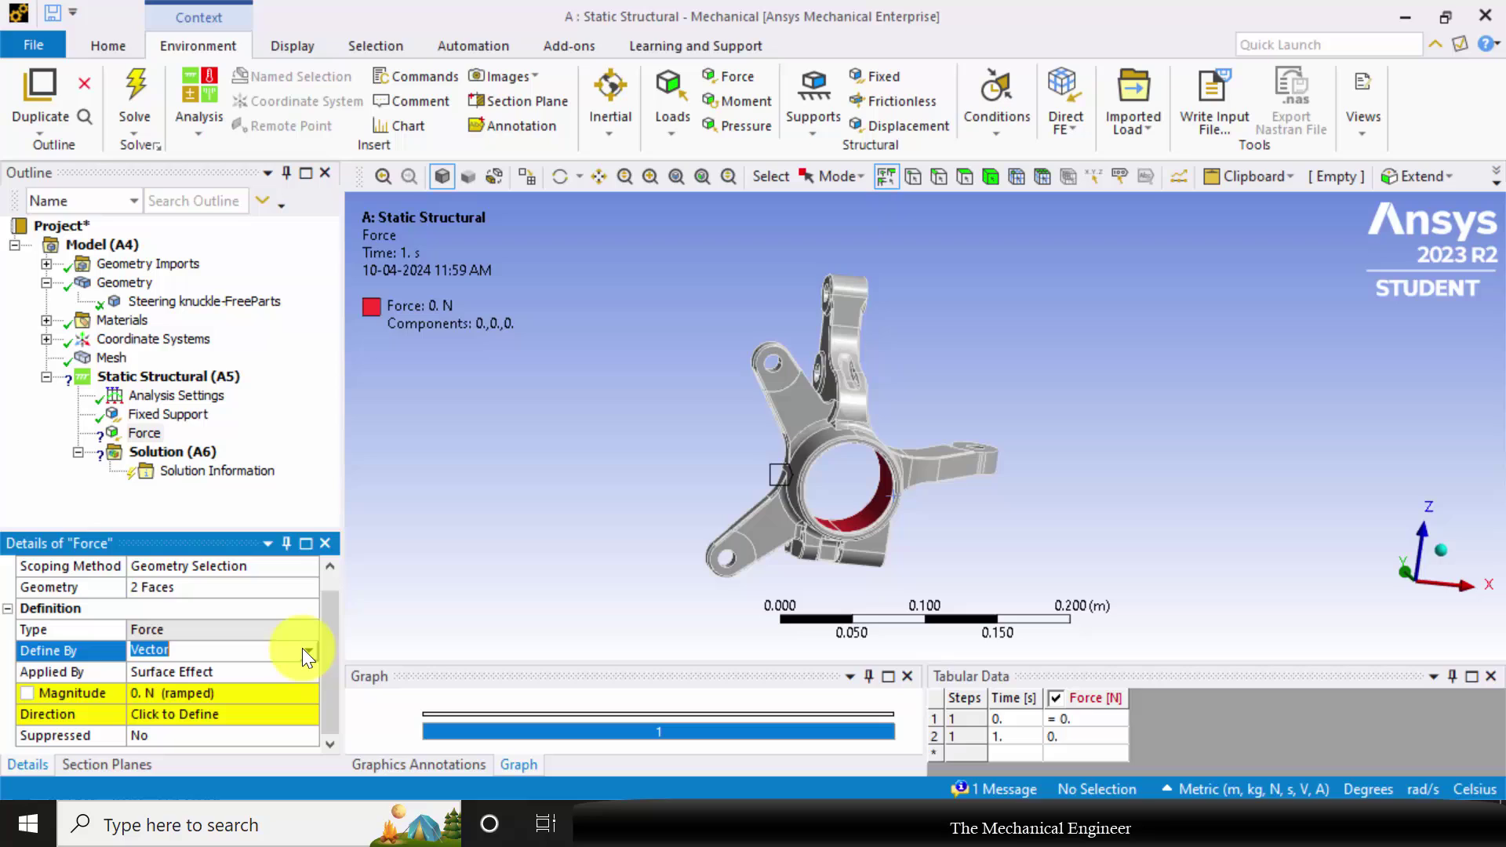
left_click(308, 650)
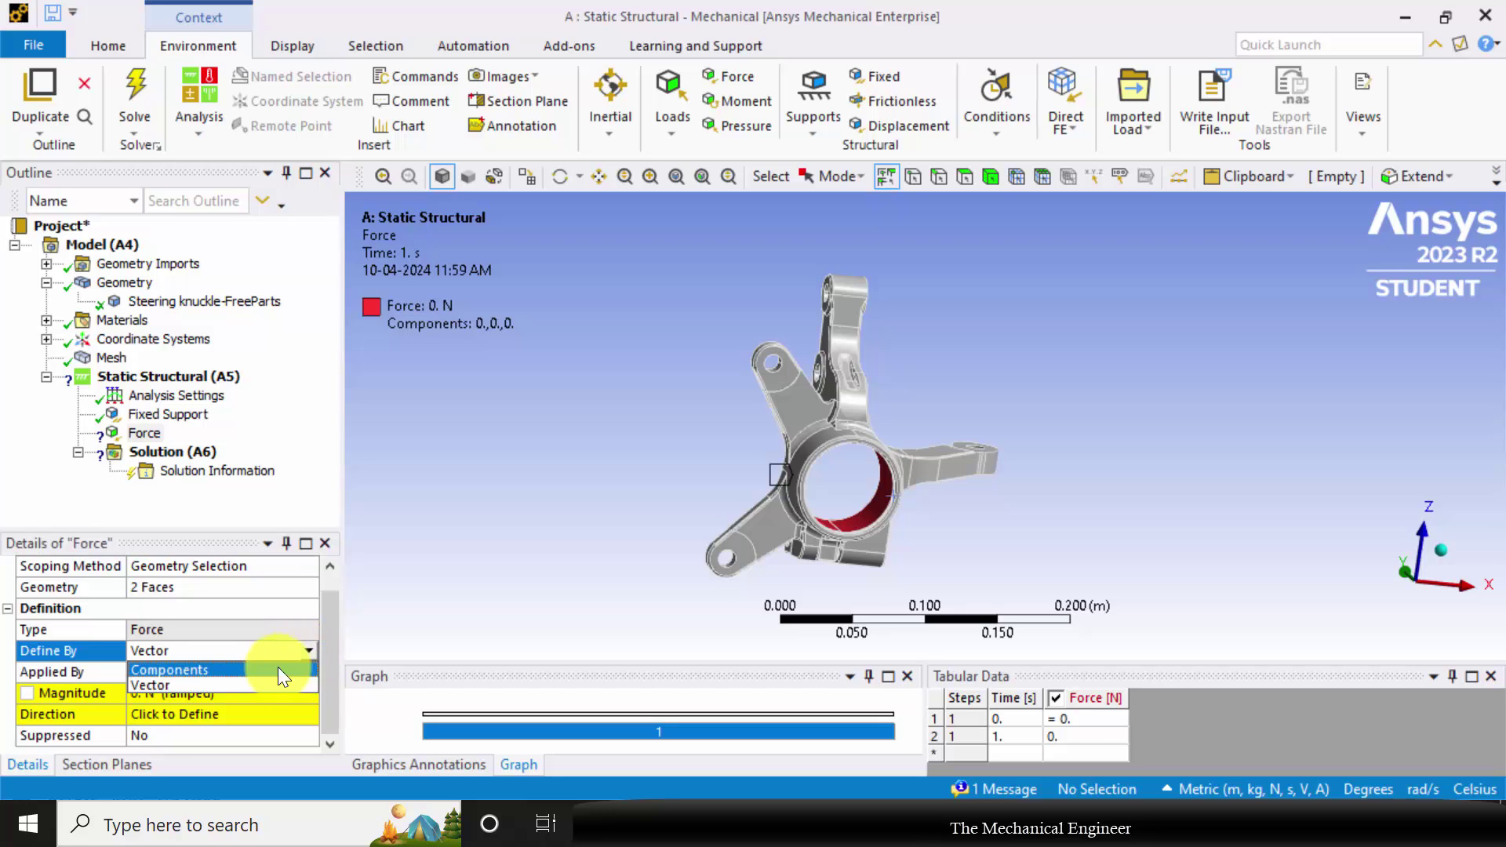
left_click(270, 671)
scroll(337, 655, "down", 3)
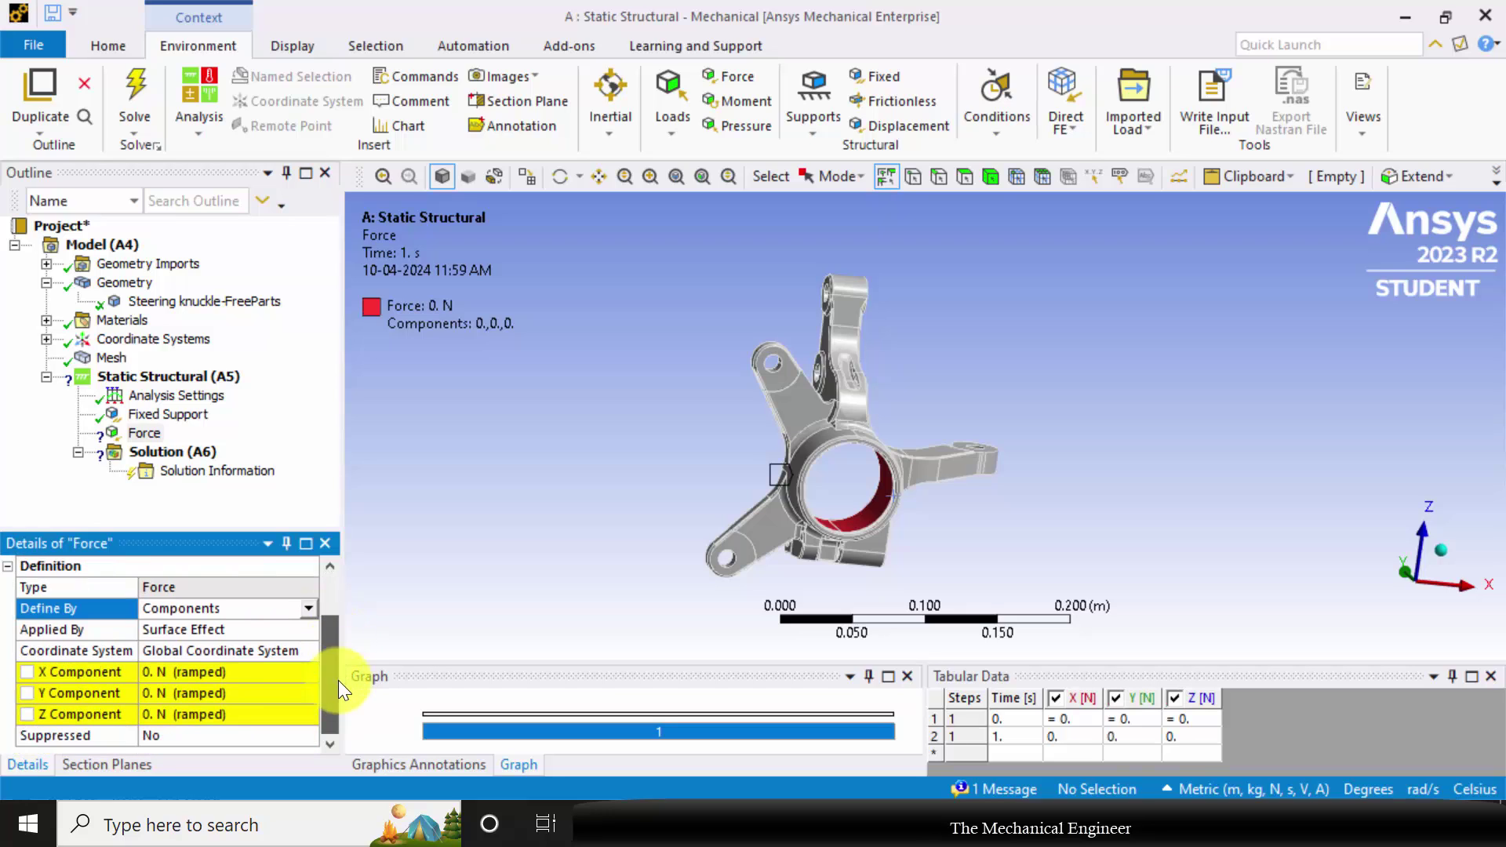
mouse_move(1025, 521)
middle_mouse_down()
mouse_move(874, 505)
mouse_move(1020, 510)
middle_mouse_up()
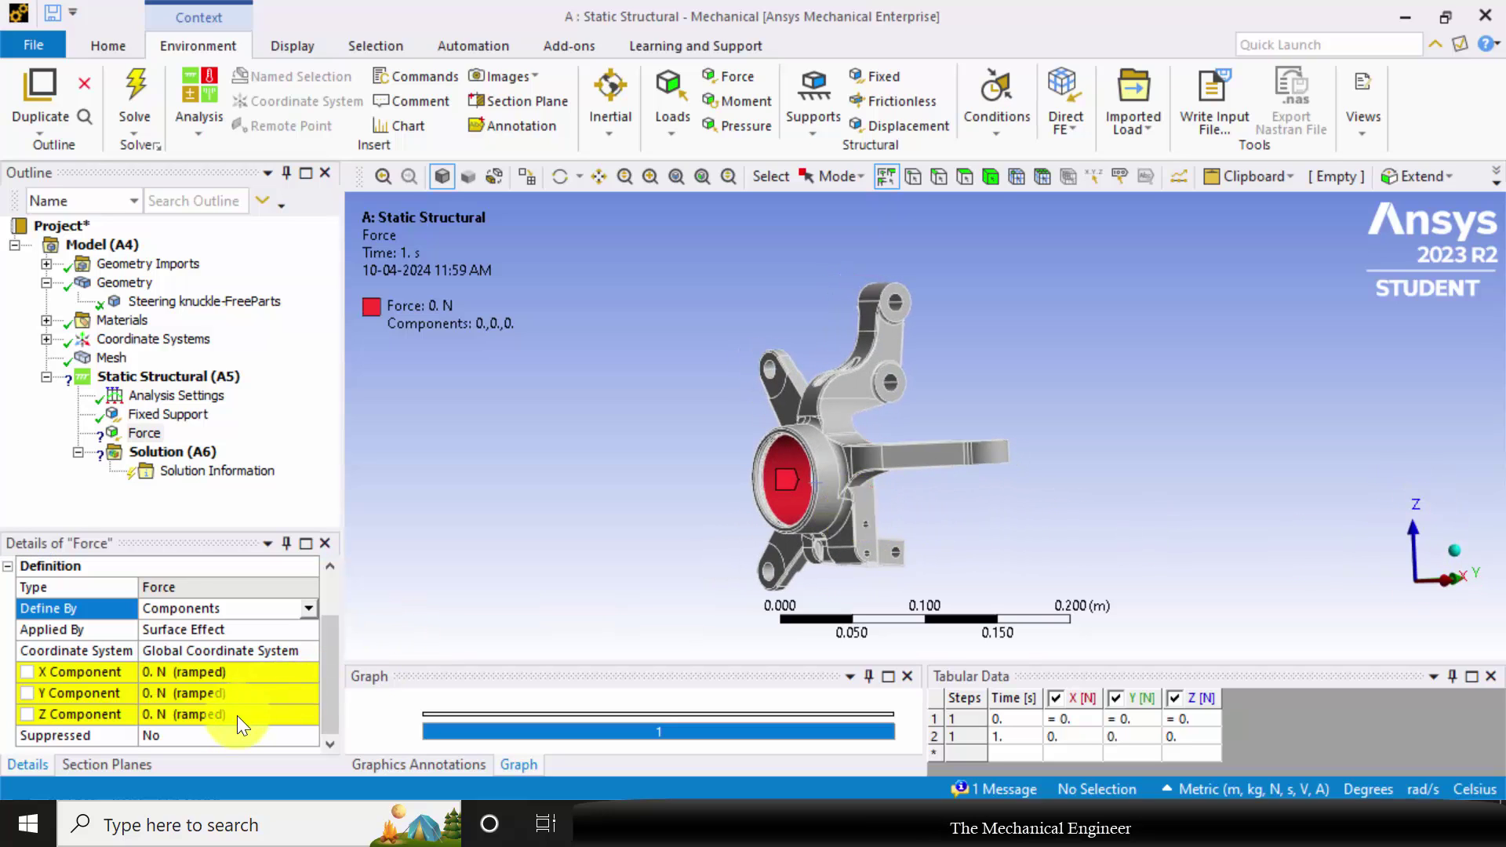
left_click(218, 709)
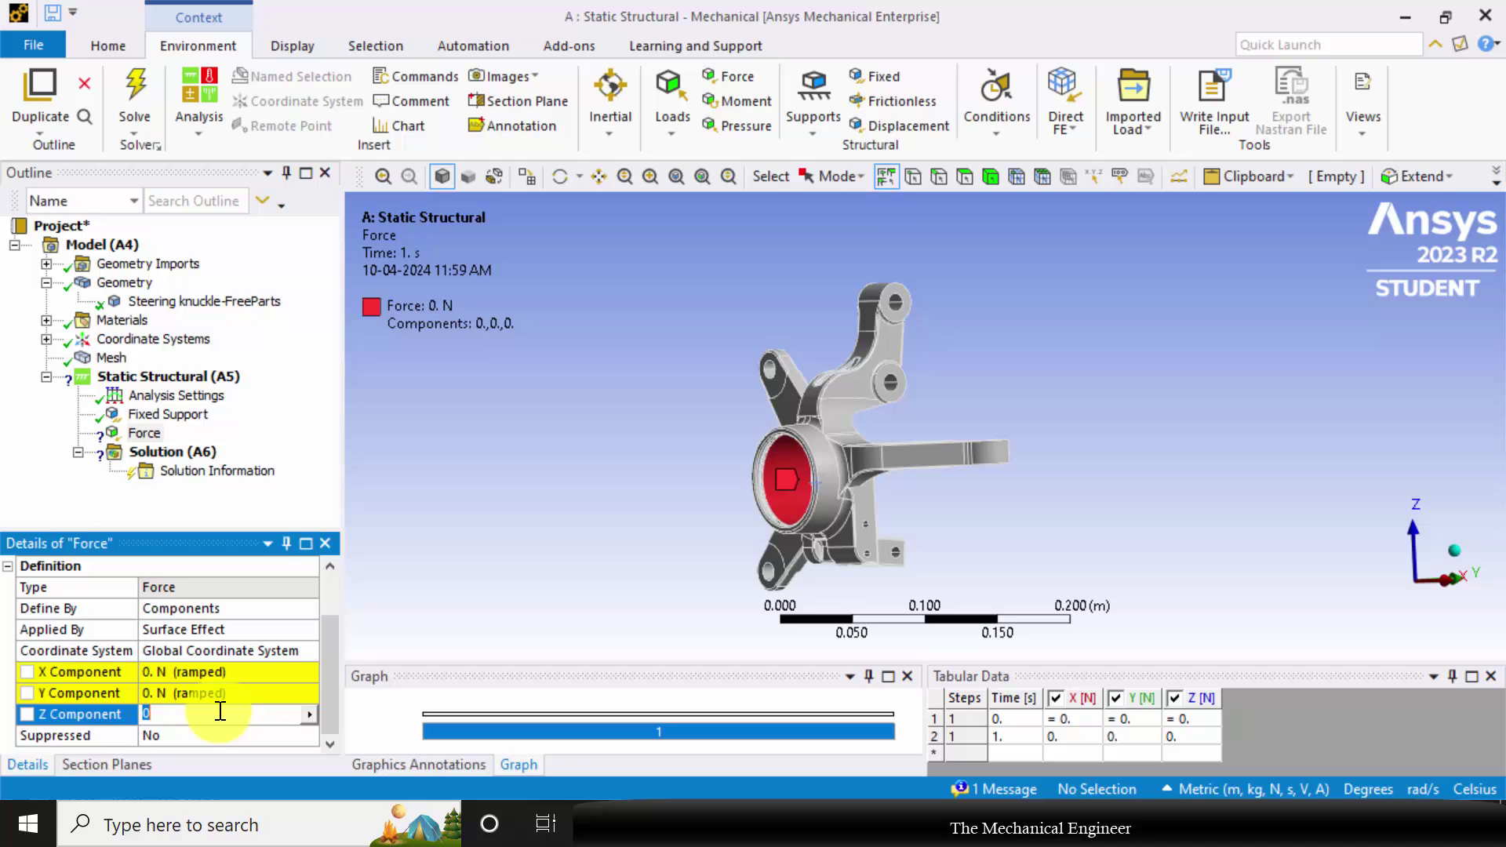
key("Return")
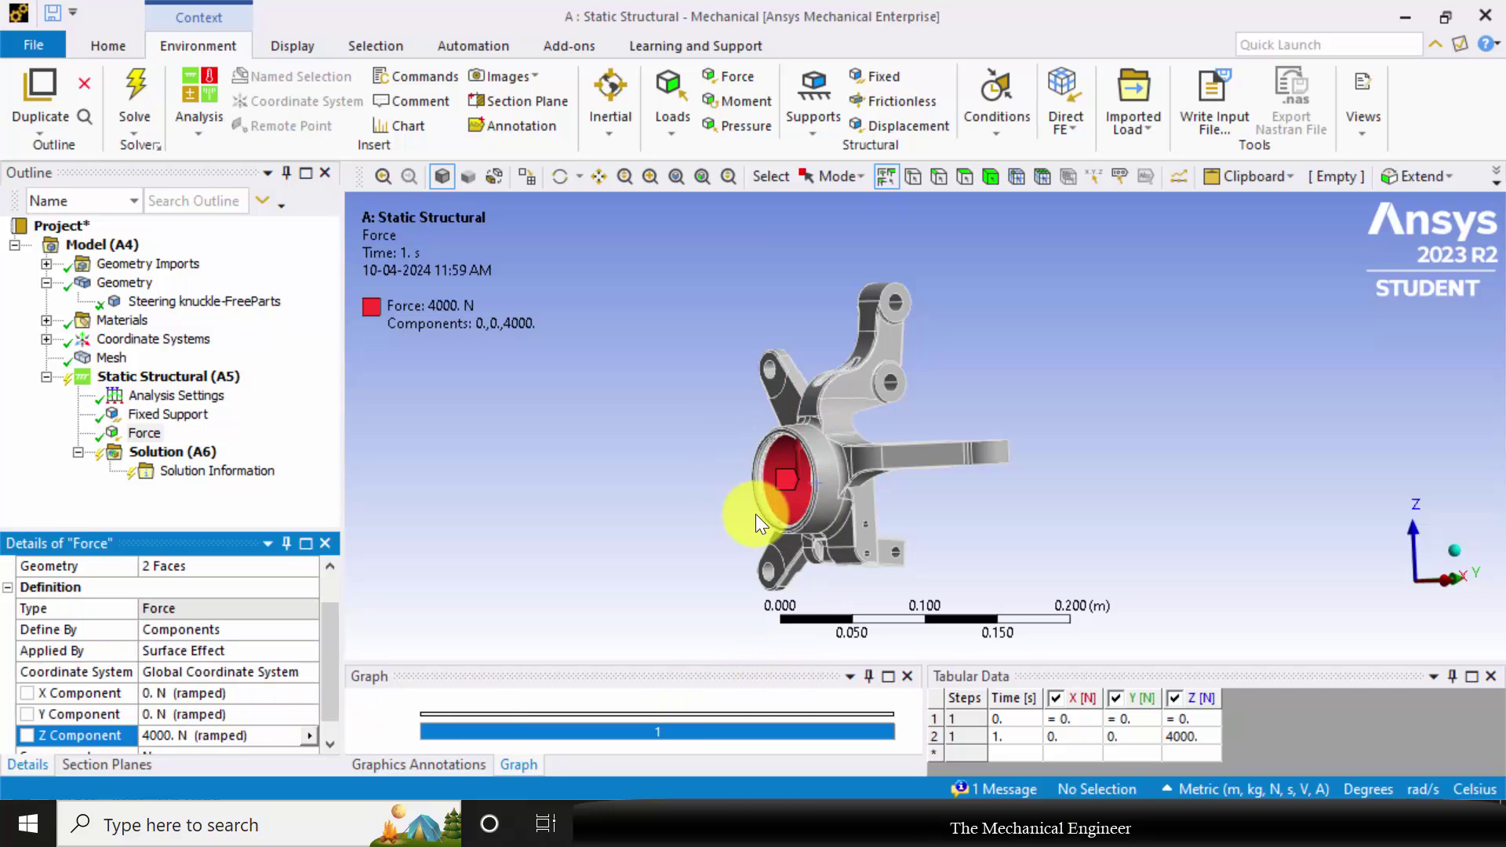
middle_click_drag(746, 511, 881, 380)
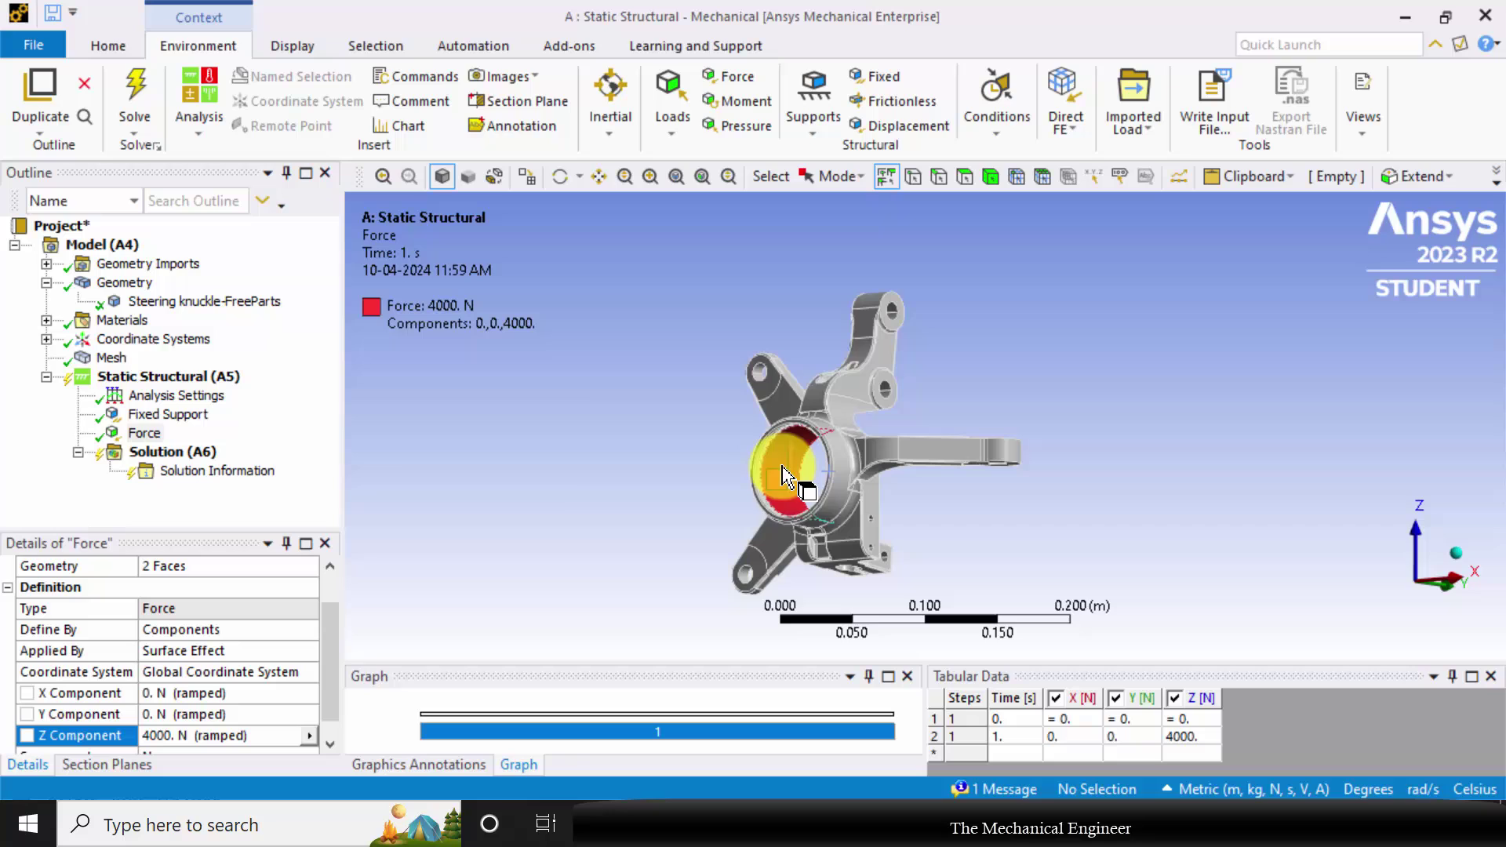
Bring up the Solution branch's insert menu to add a Fatigue Tool
right_click(141, 379)
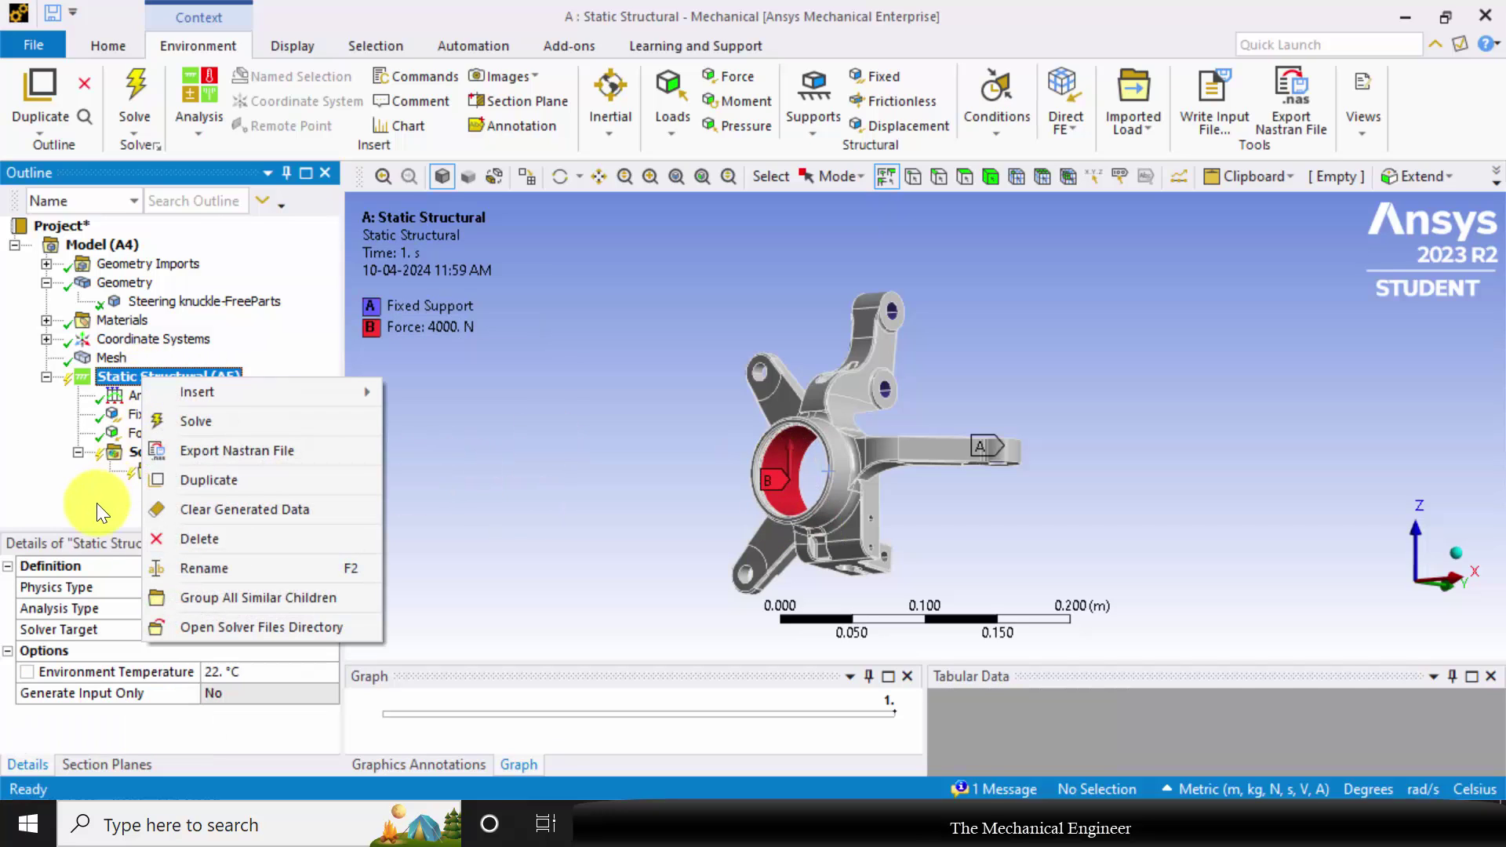
left_click(129, 469)
left_click(158, 460)
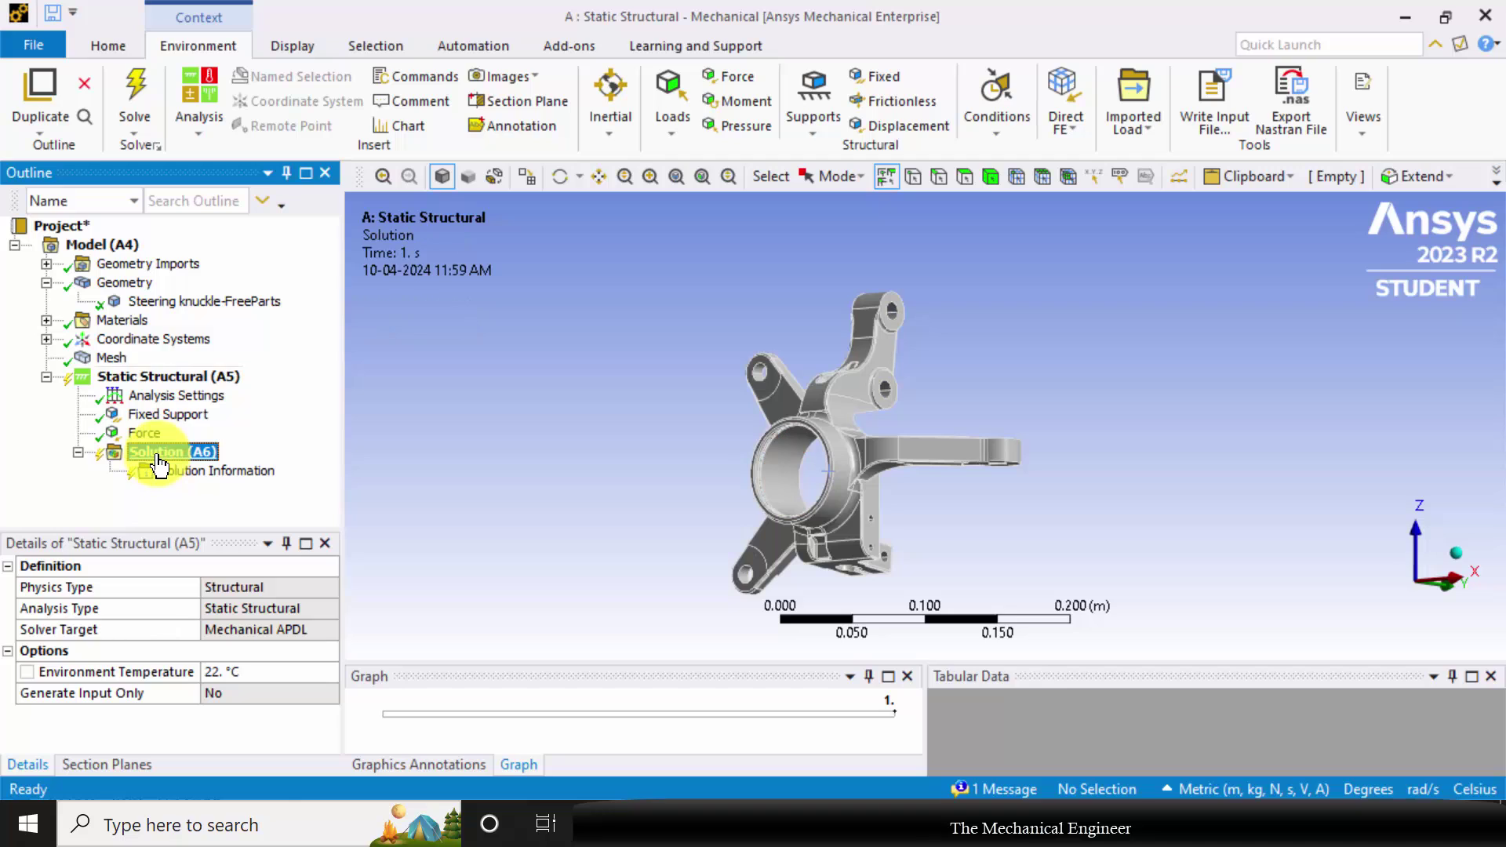
right_click(159, 465)
mouse_move(313, 473)
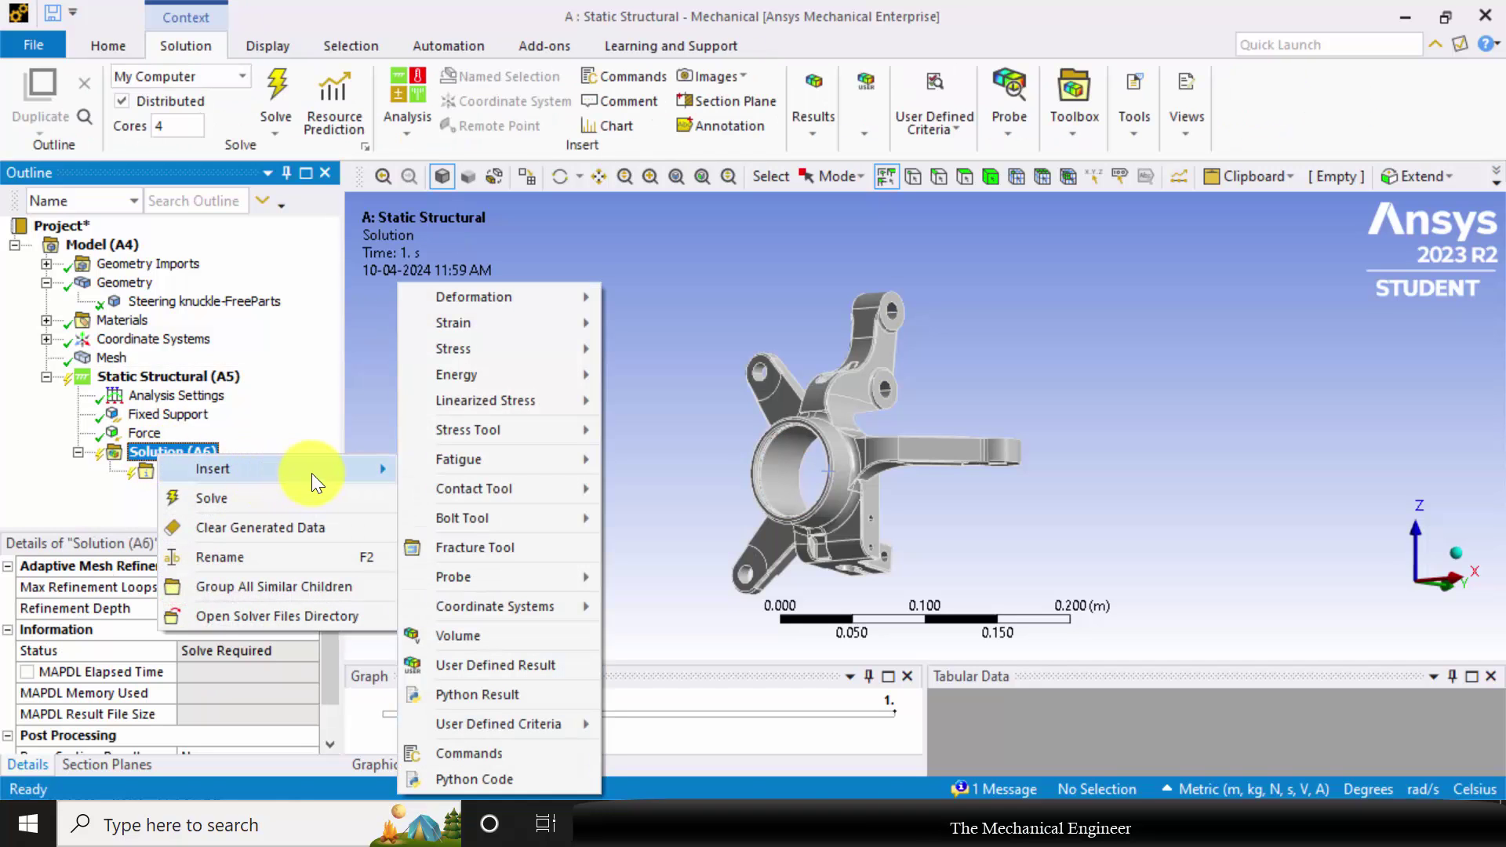
mouse_move(524, 469)
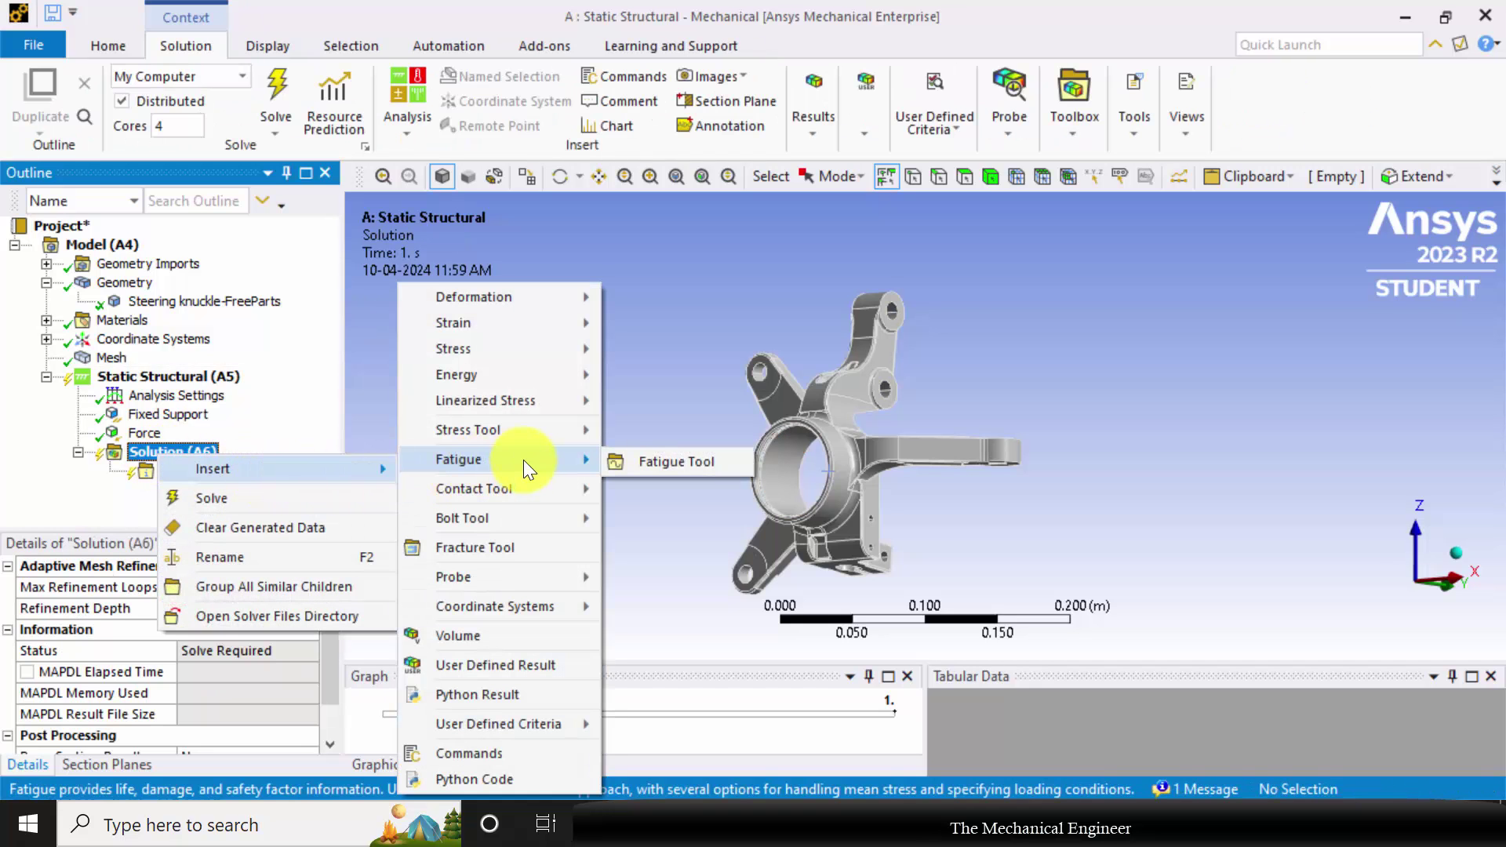
Add the Fatigue Tool and set its loading type to Zero-Based
left_click(656, 463)
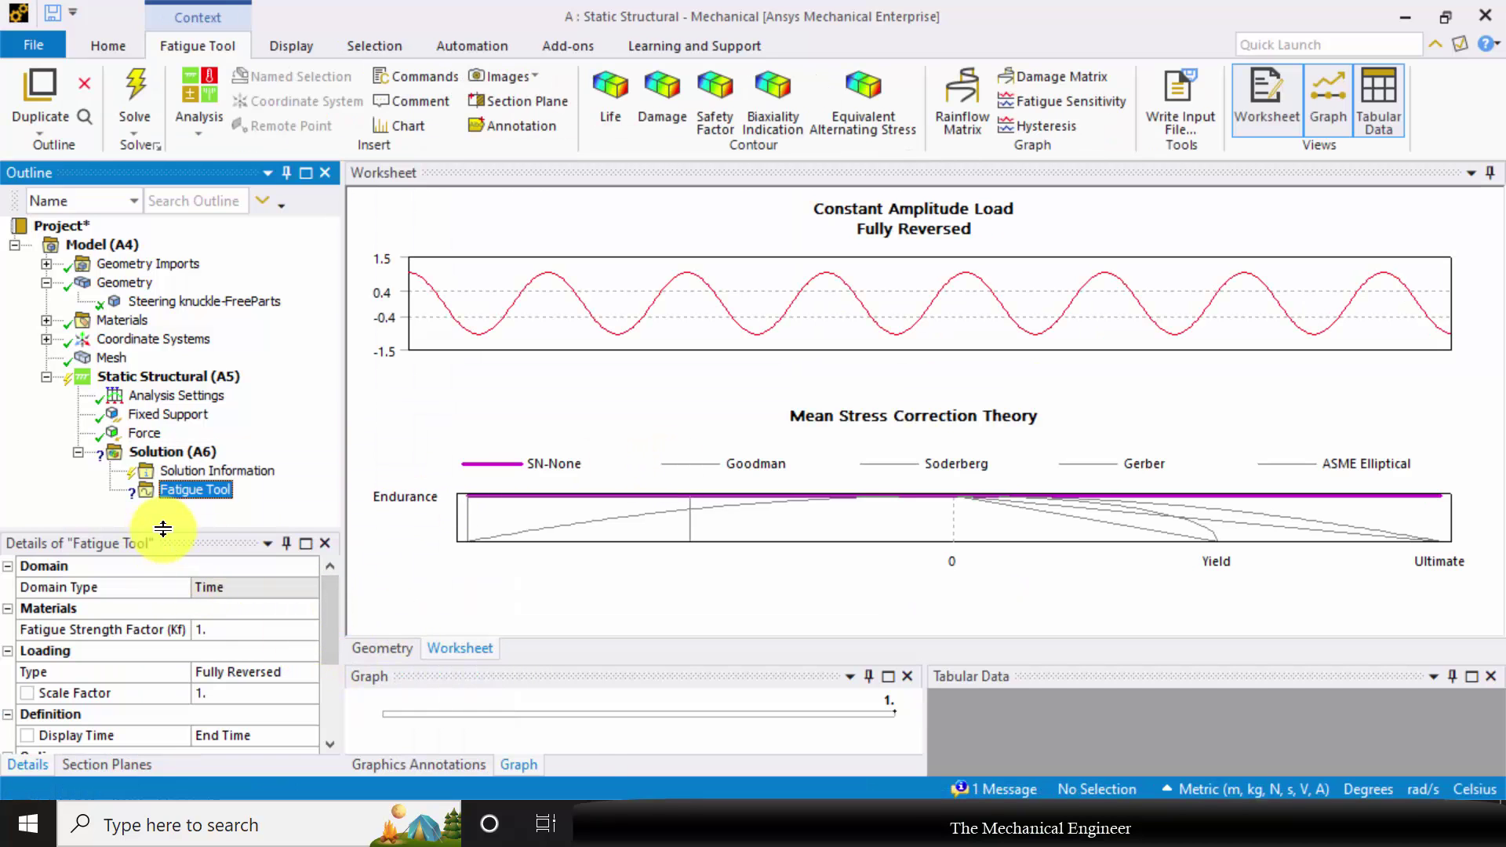
left_click_drag(161, 530, 161, 455)
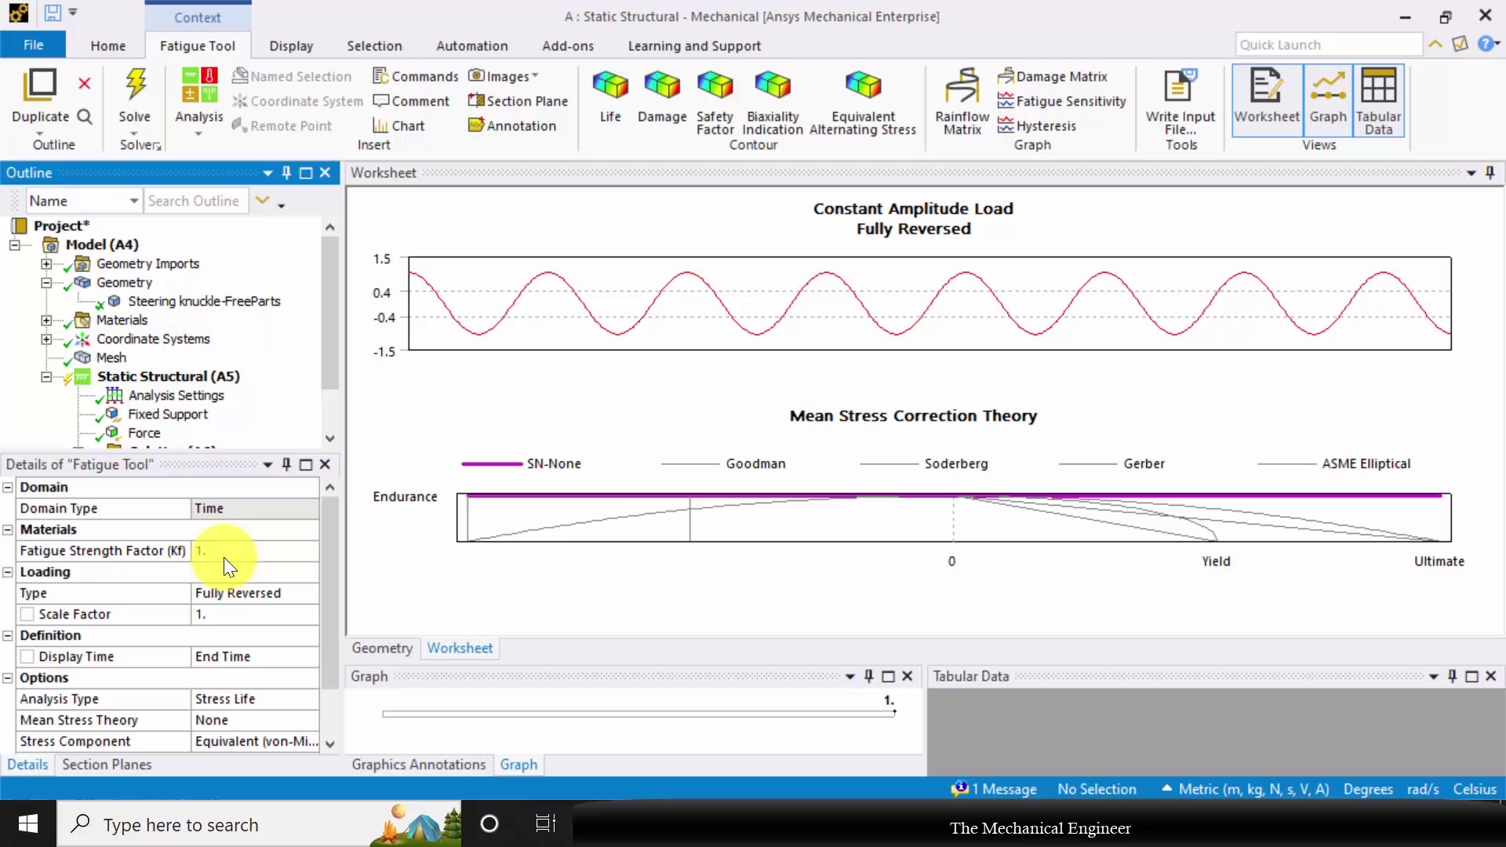
scroll(224, 590, "down", 1)
left_click(271, 538)
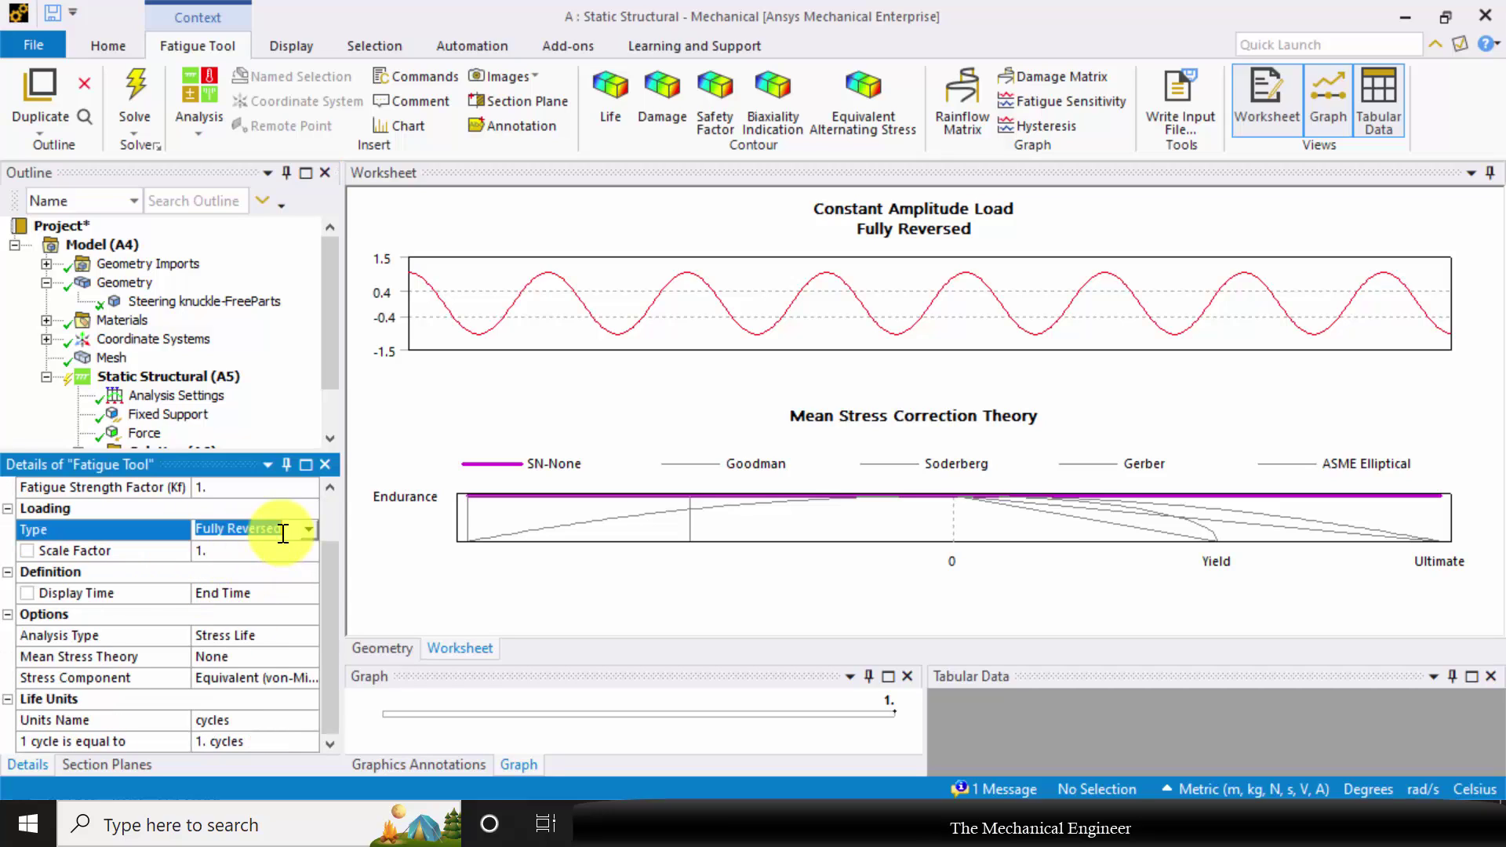
left_click(309, 532)
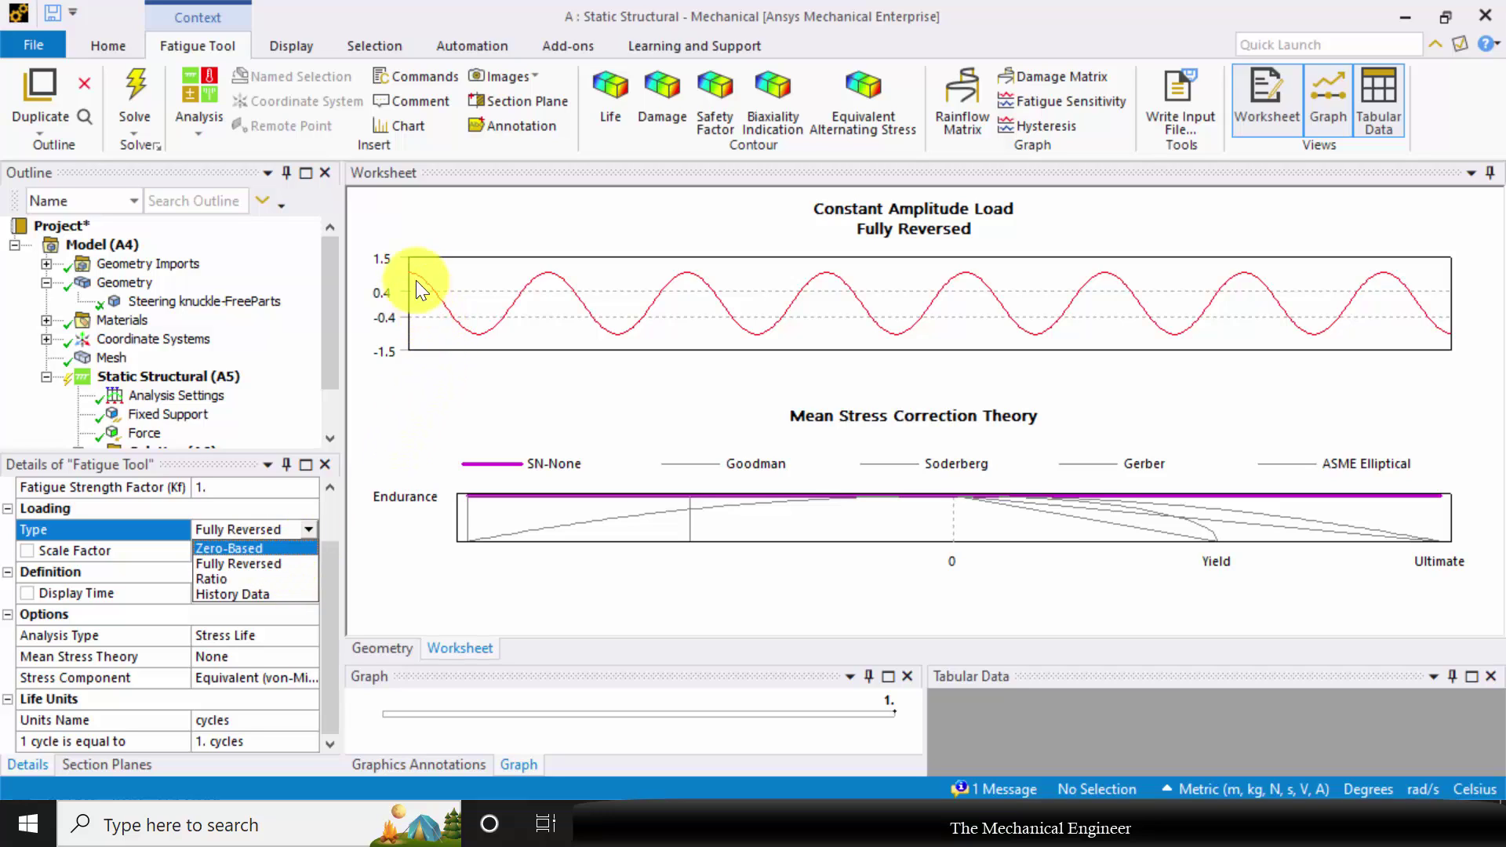
left_click(285, 563)
left_click(303, 531)
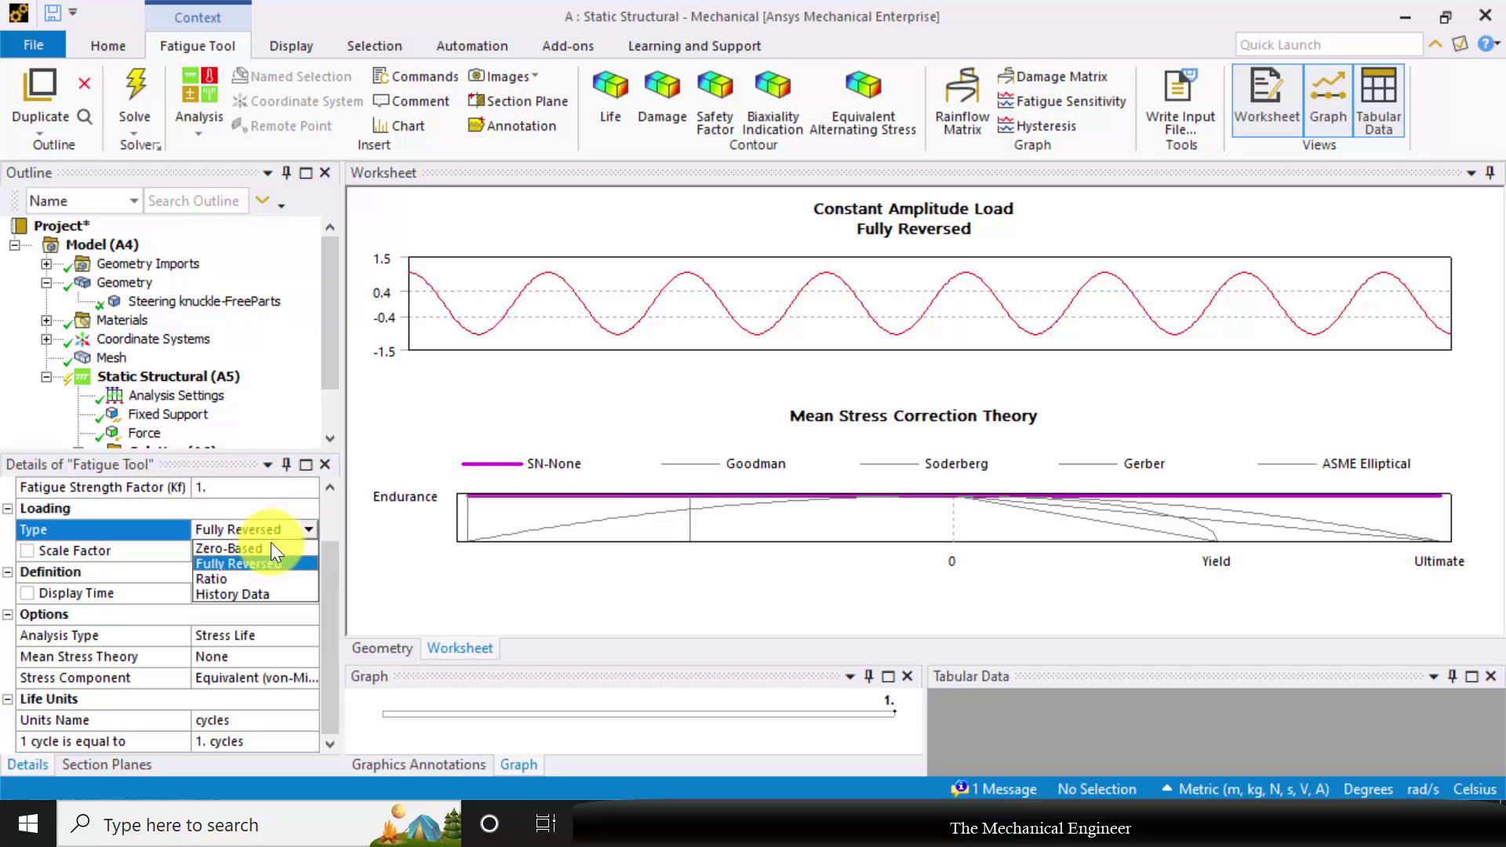
left_click(256, 548)
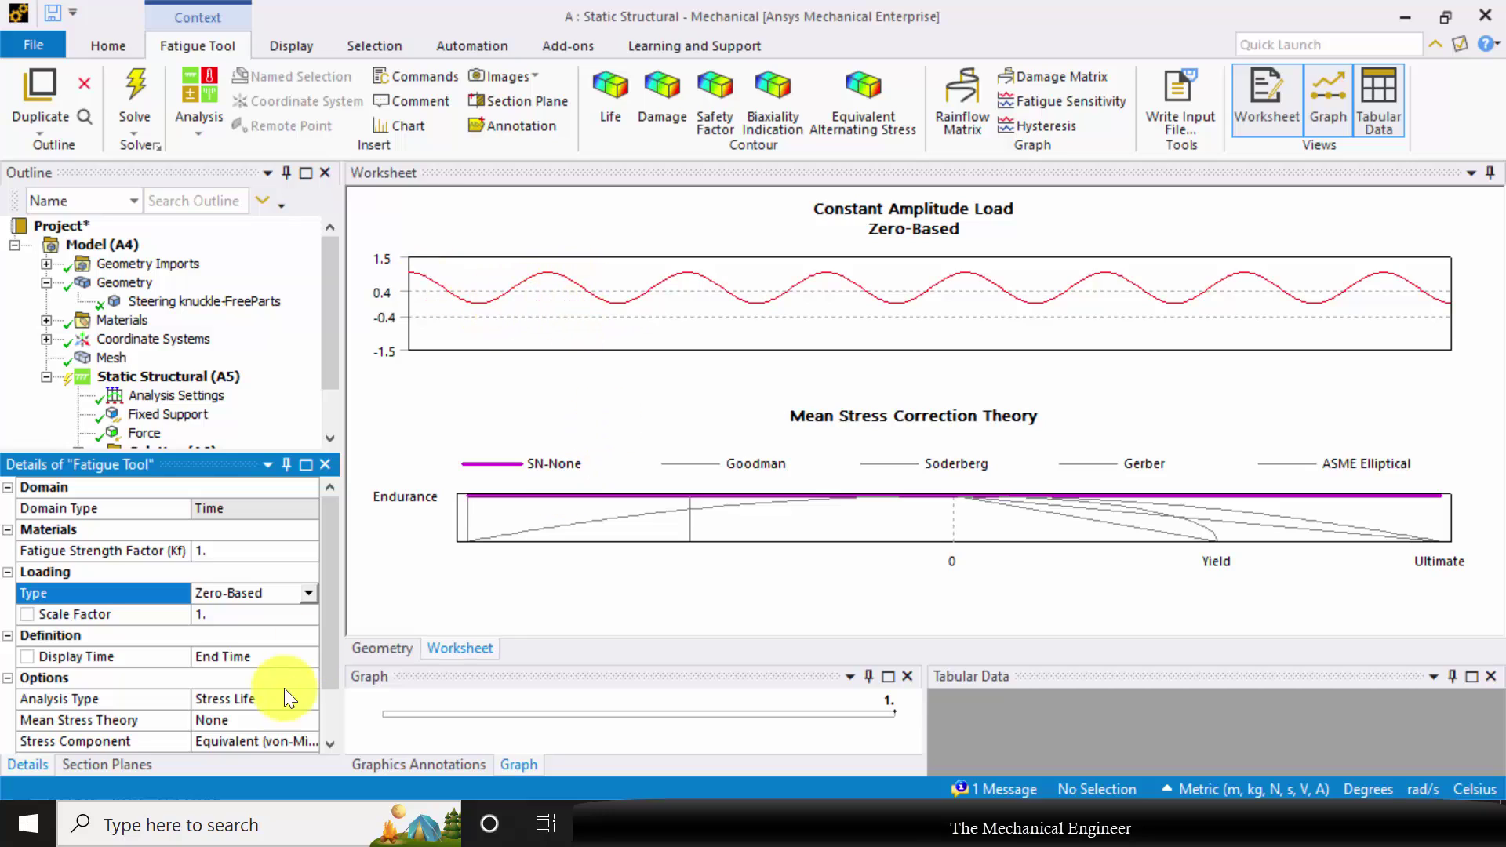
Keep Stress Life analysis and set the mean stress theory to Goodman
scroll(337, 562, "down", 1)
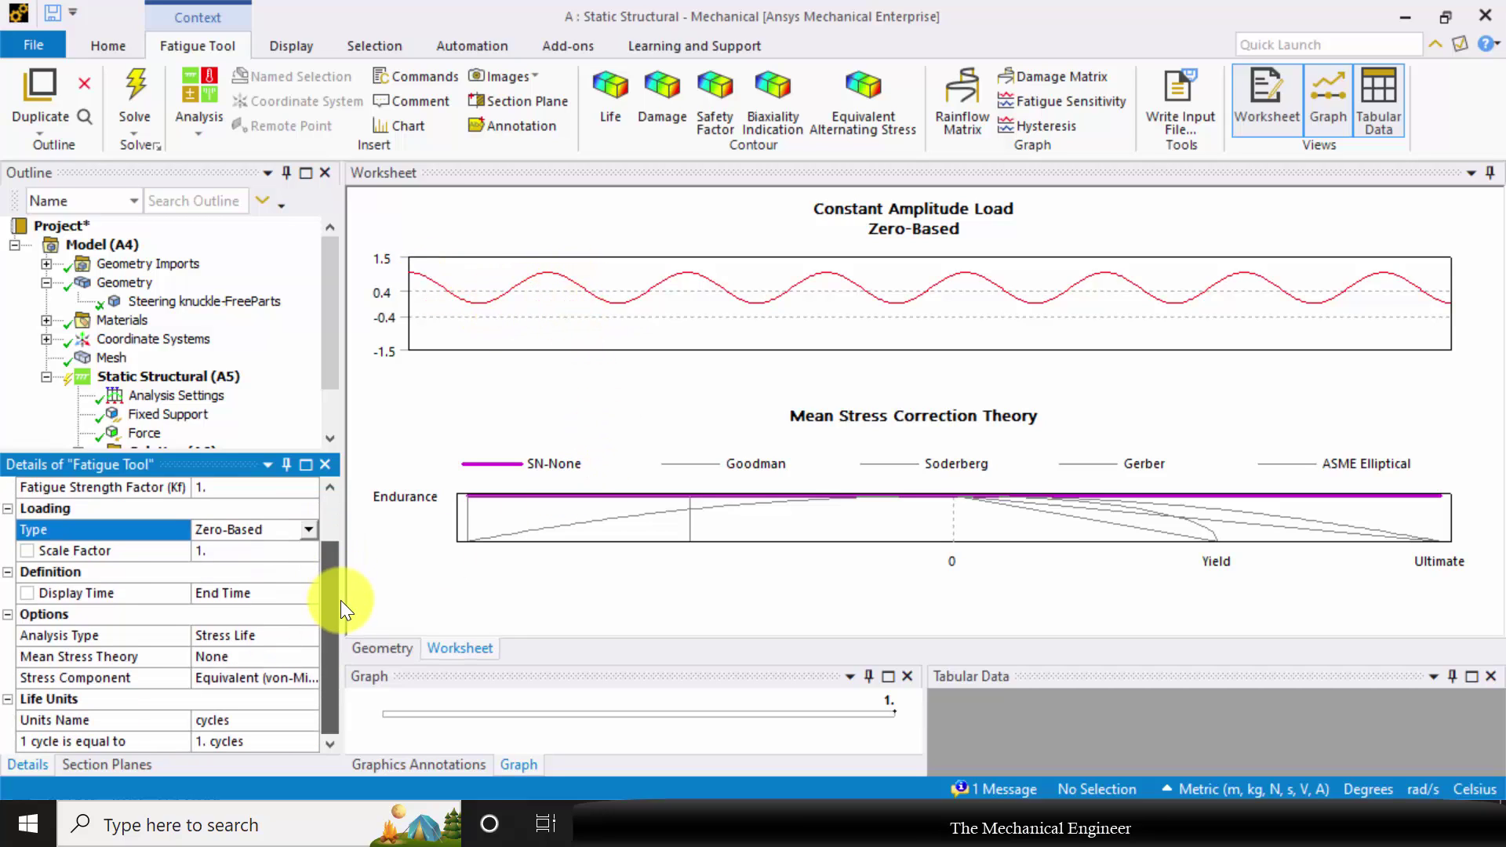
left_click(232, 635)
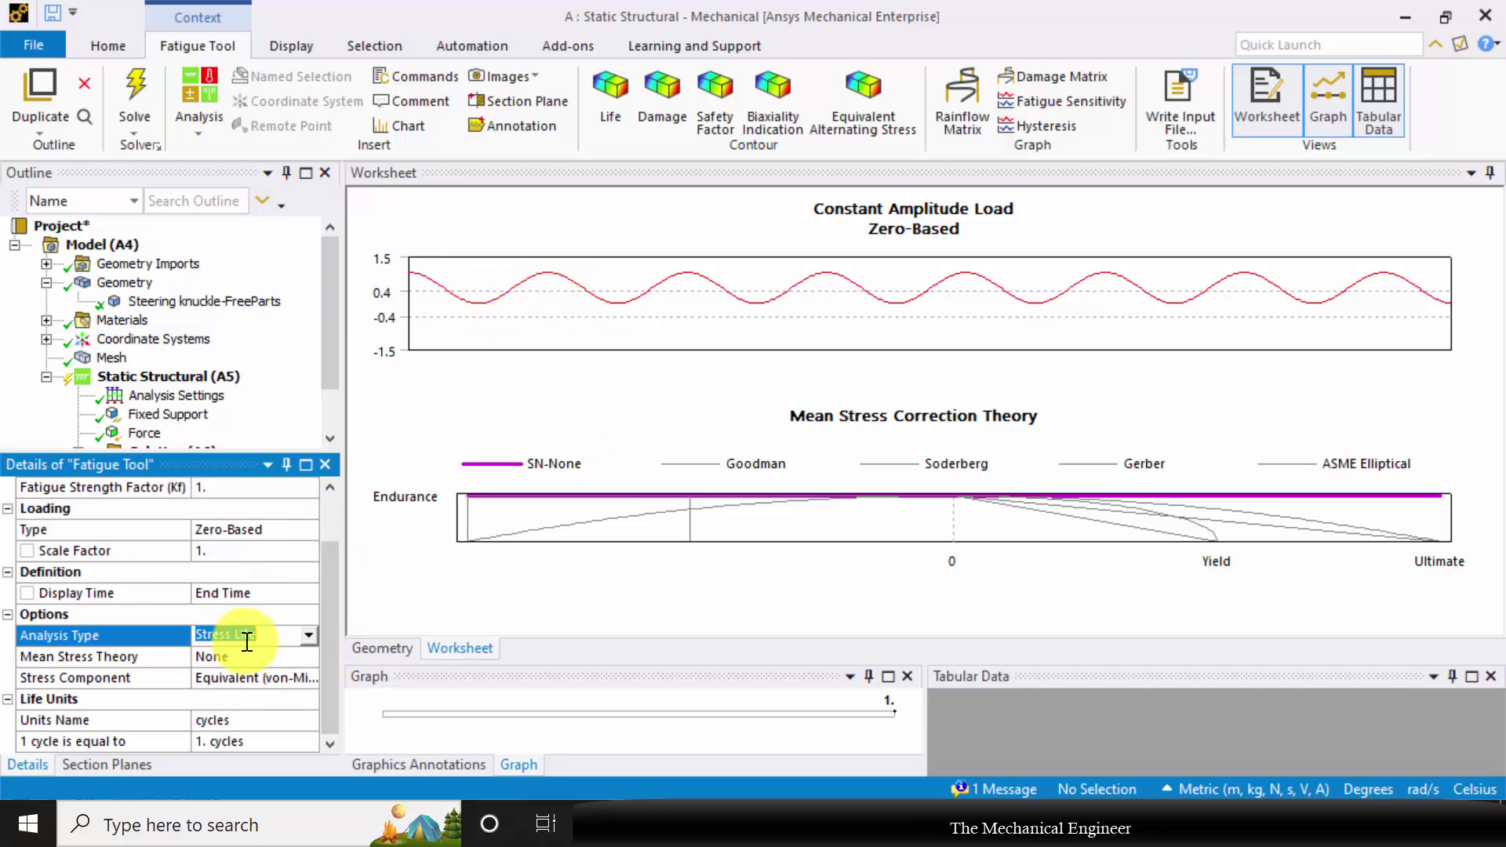
left_click(308, 633)
left_click(286, 653)
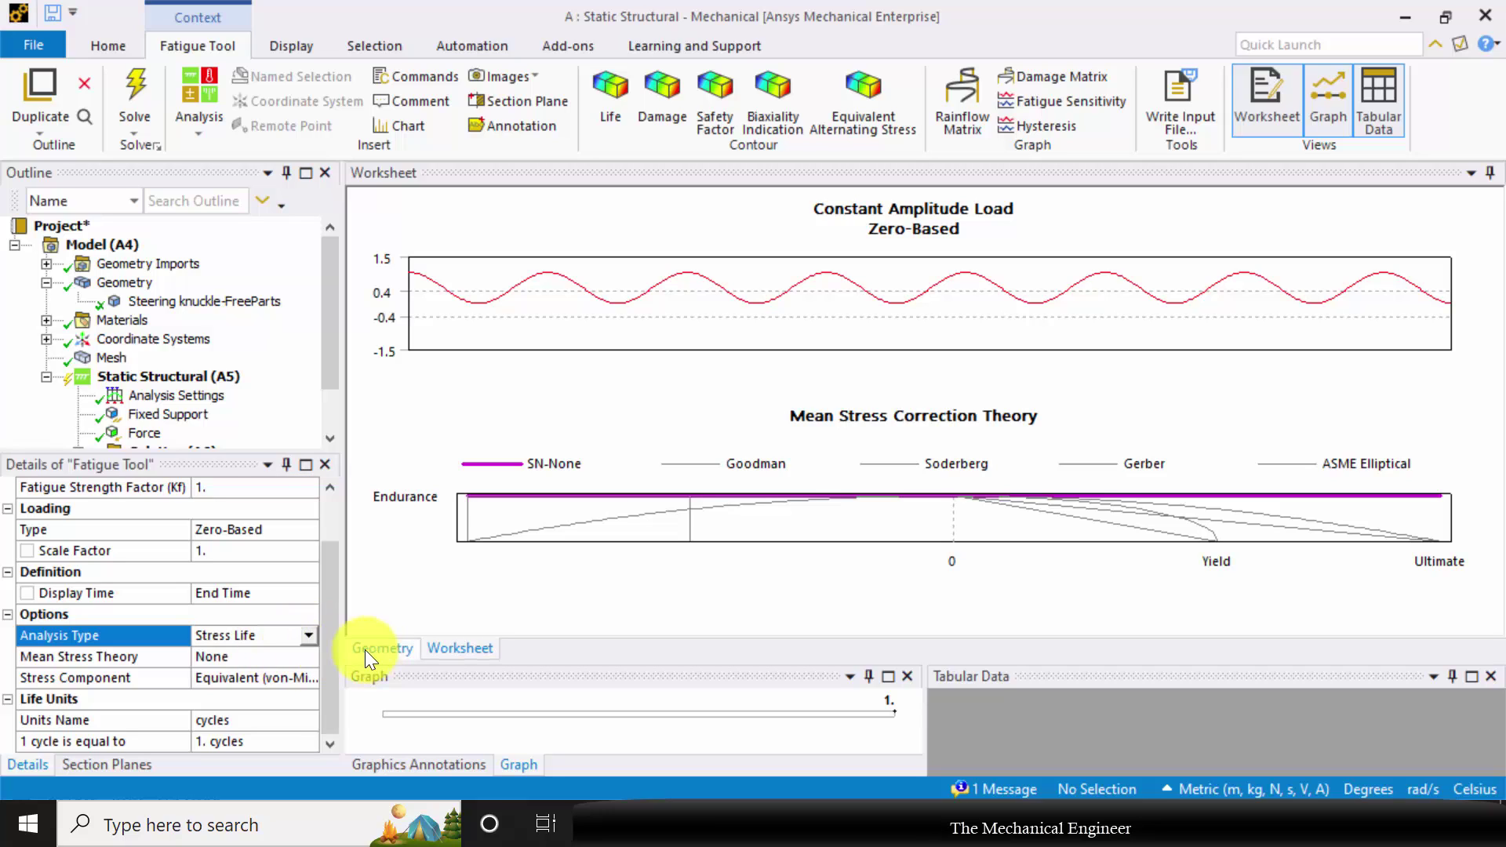
left_click(313, 660)
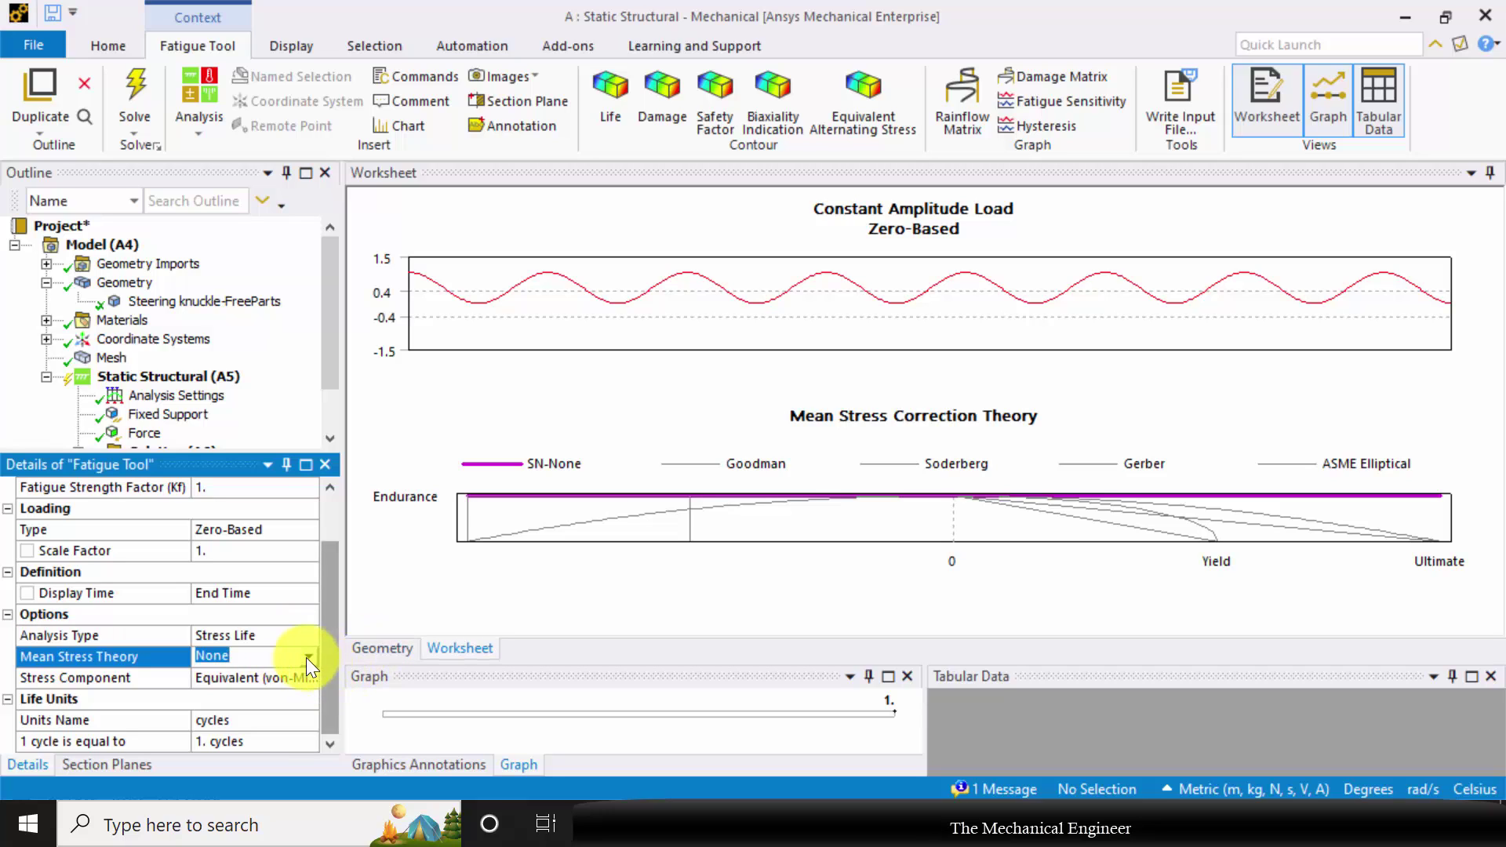
left_click(308, 657)
left_click(269, 690)
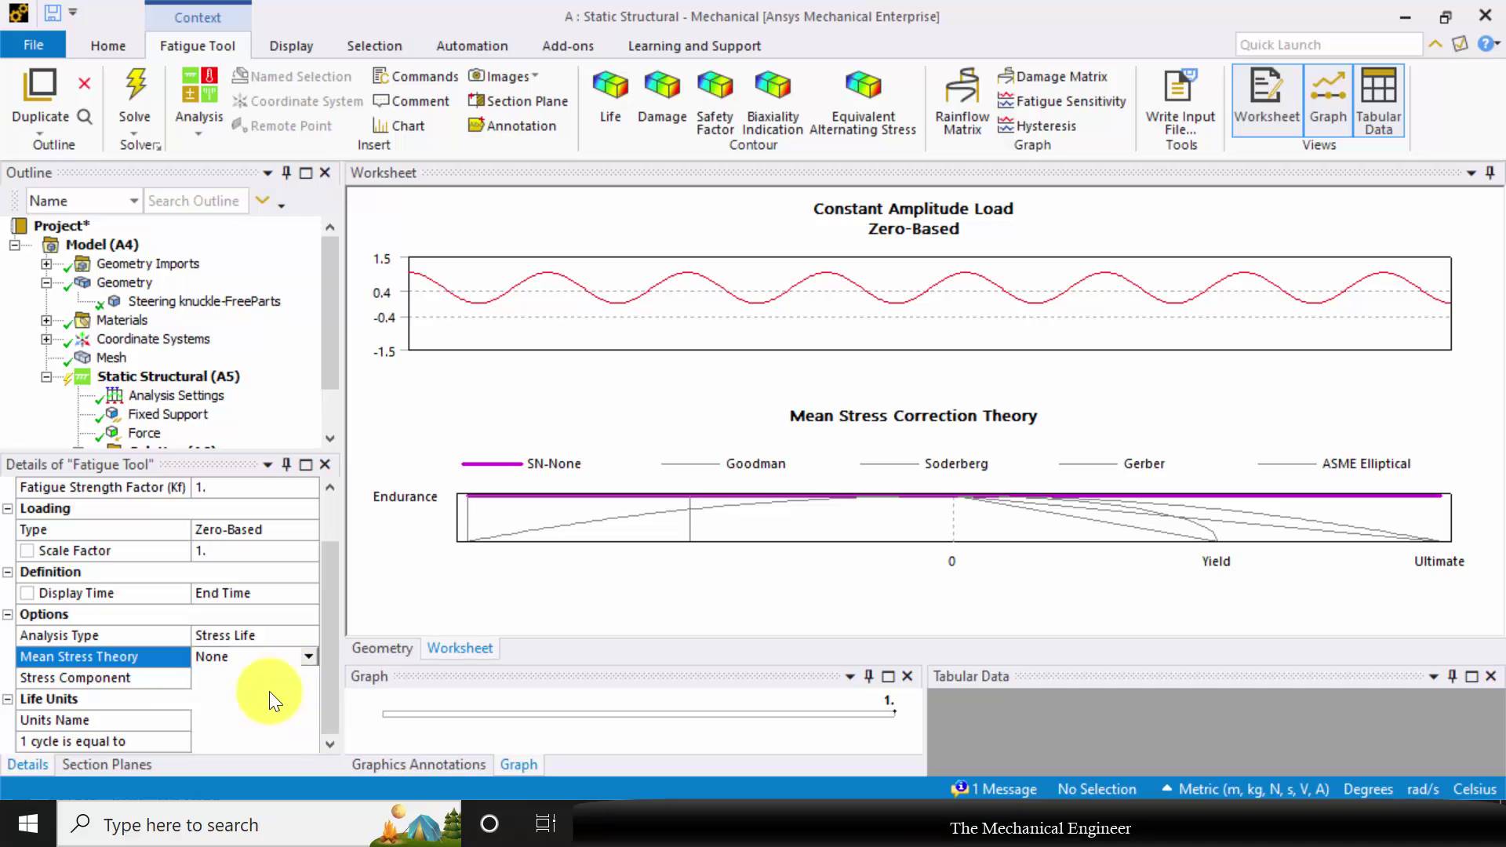
scroll(326, 626, "down", 1)
scroll(325, 631, "down", 1)
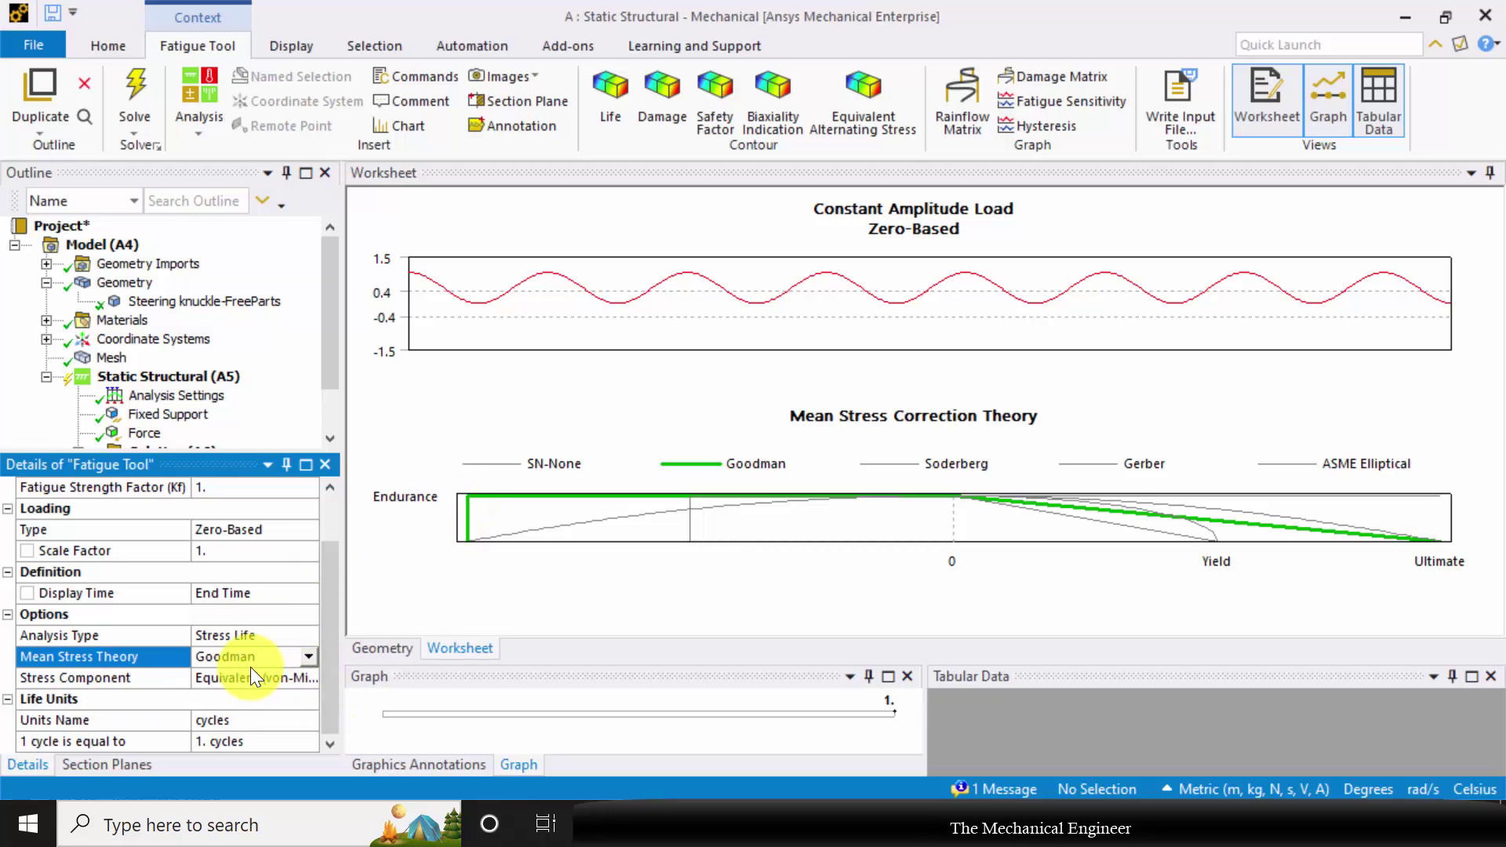
Insert Life, Safety Factor and Equivalent Alternating Stress results under the Fatigue Tool
scroll(187, 442, "down", 1)
left_click(187, 434)
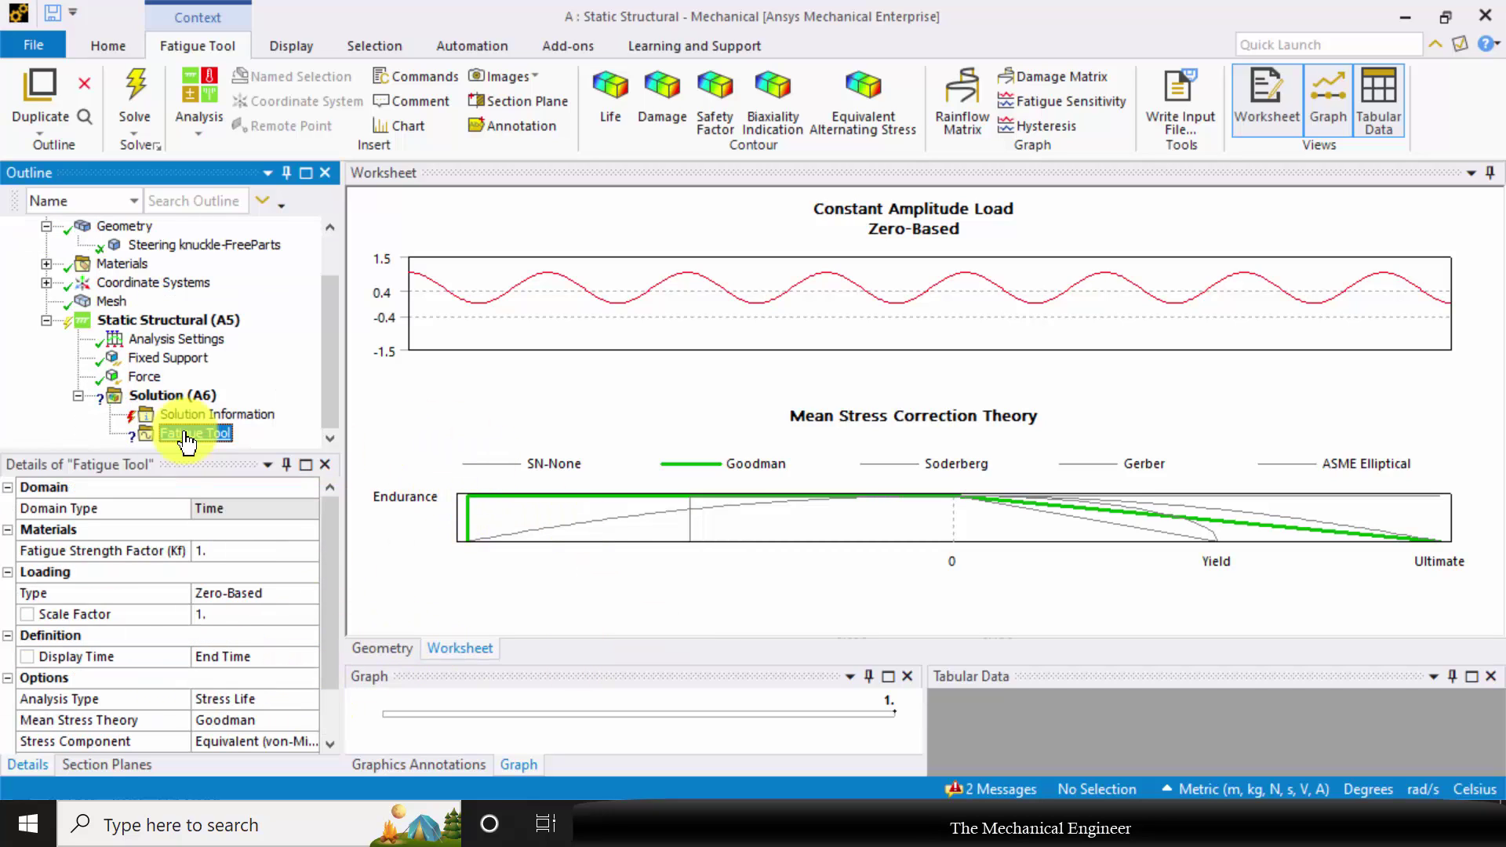
right_click(186, 440)
mouse_move(306, 444)
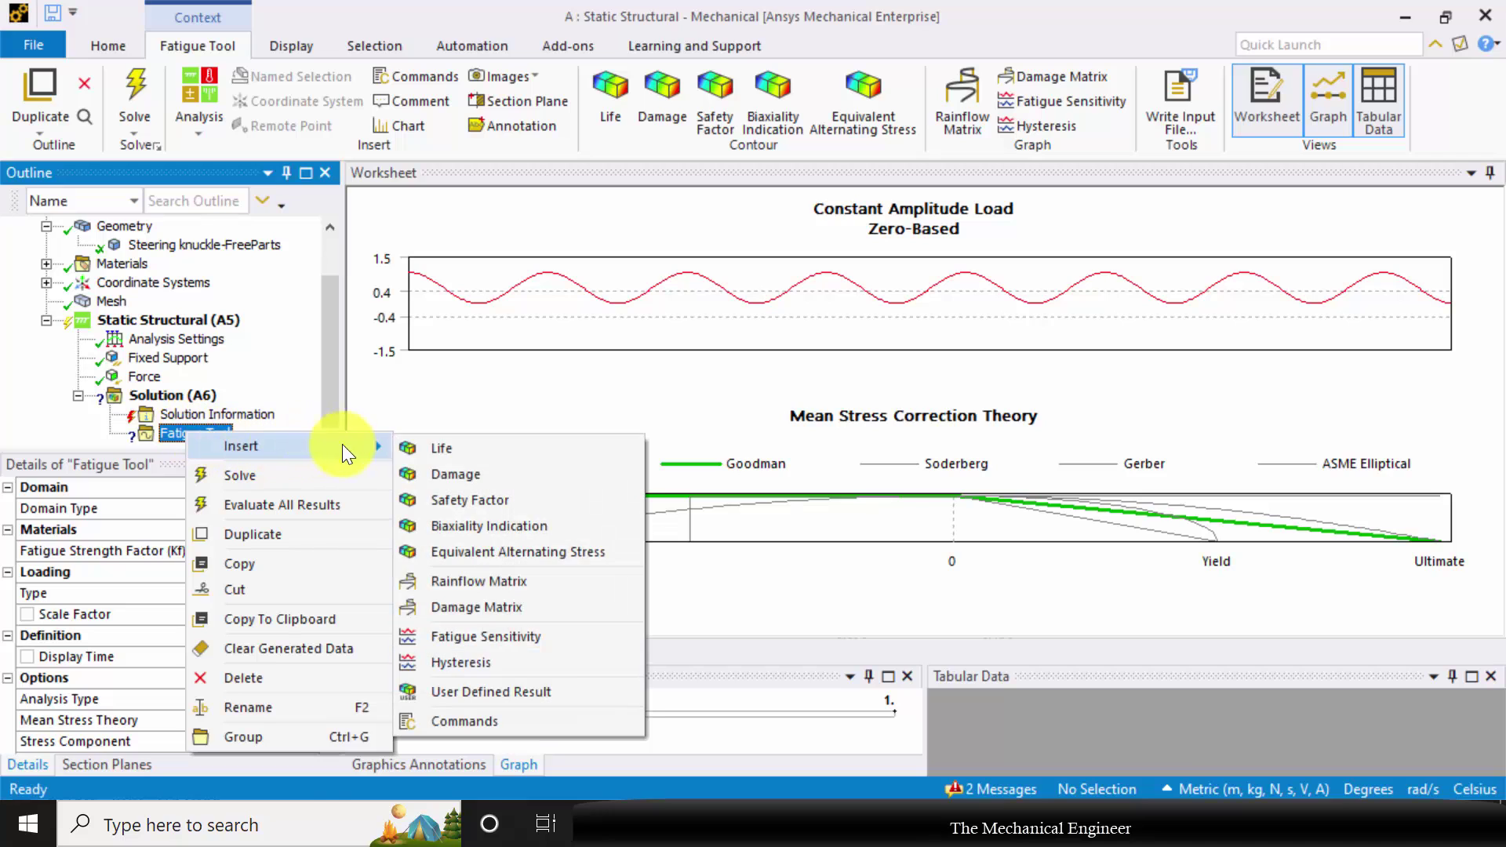
left_click(449, 446)
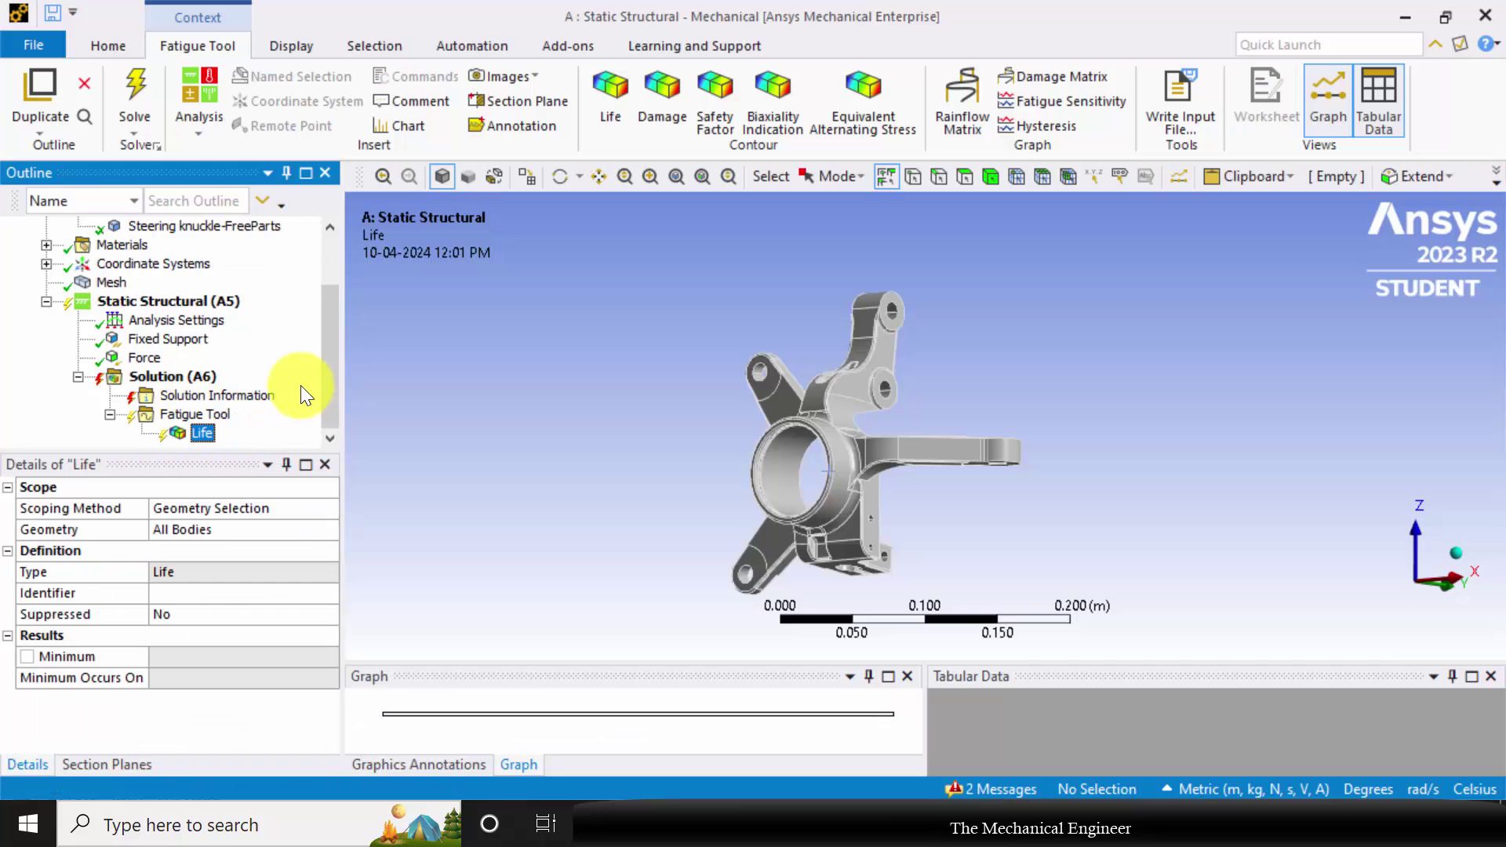
left_click(213, 417)
right_click(214, 417)
mouse_move(350, 434)
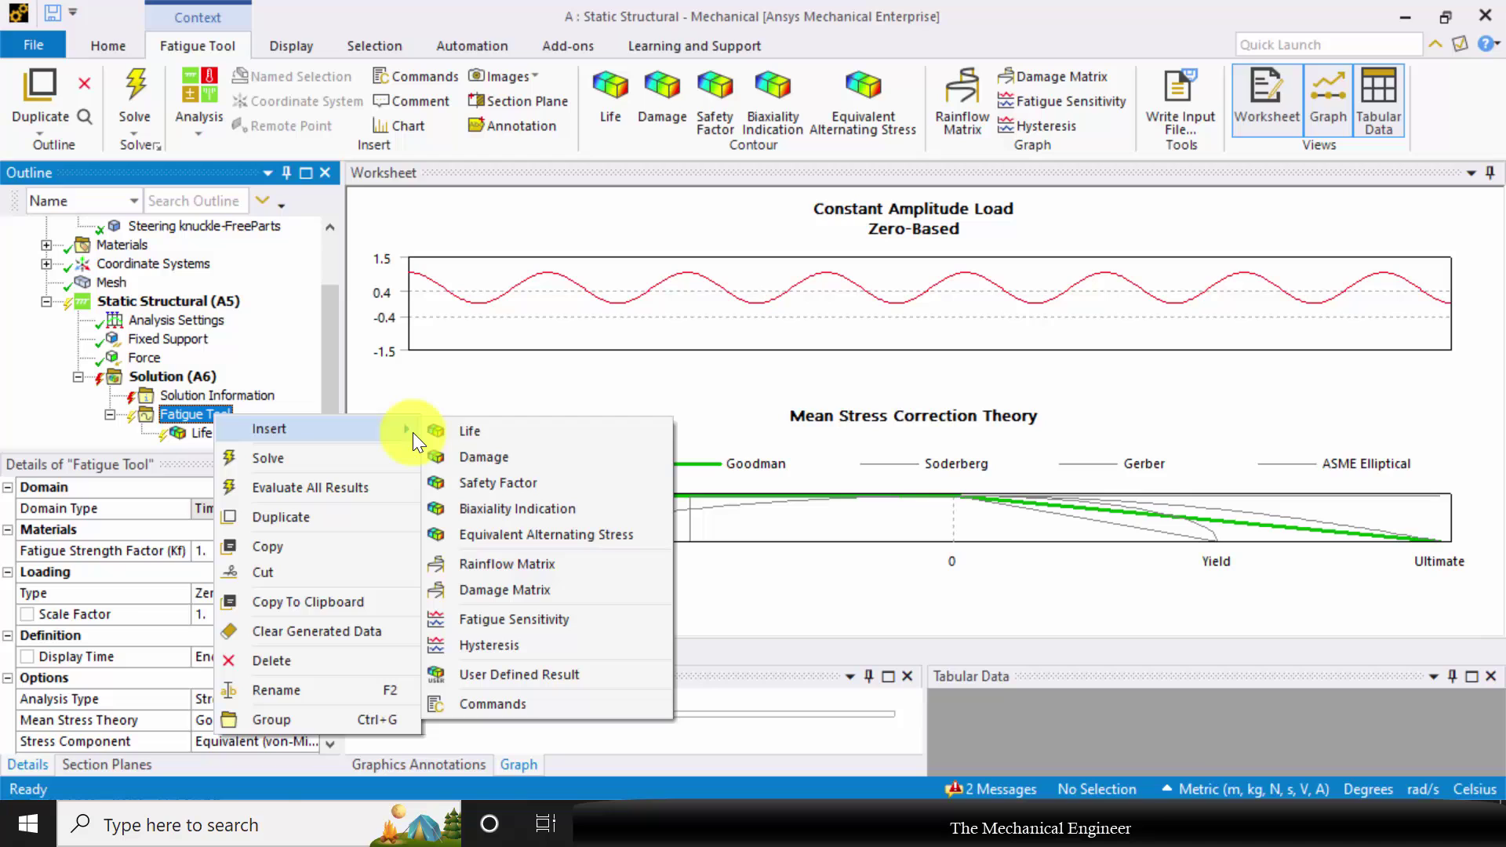
left_click(483, 480)
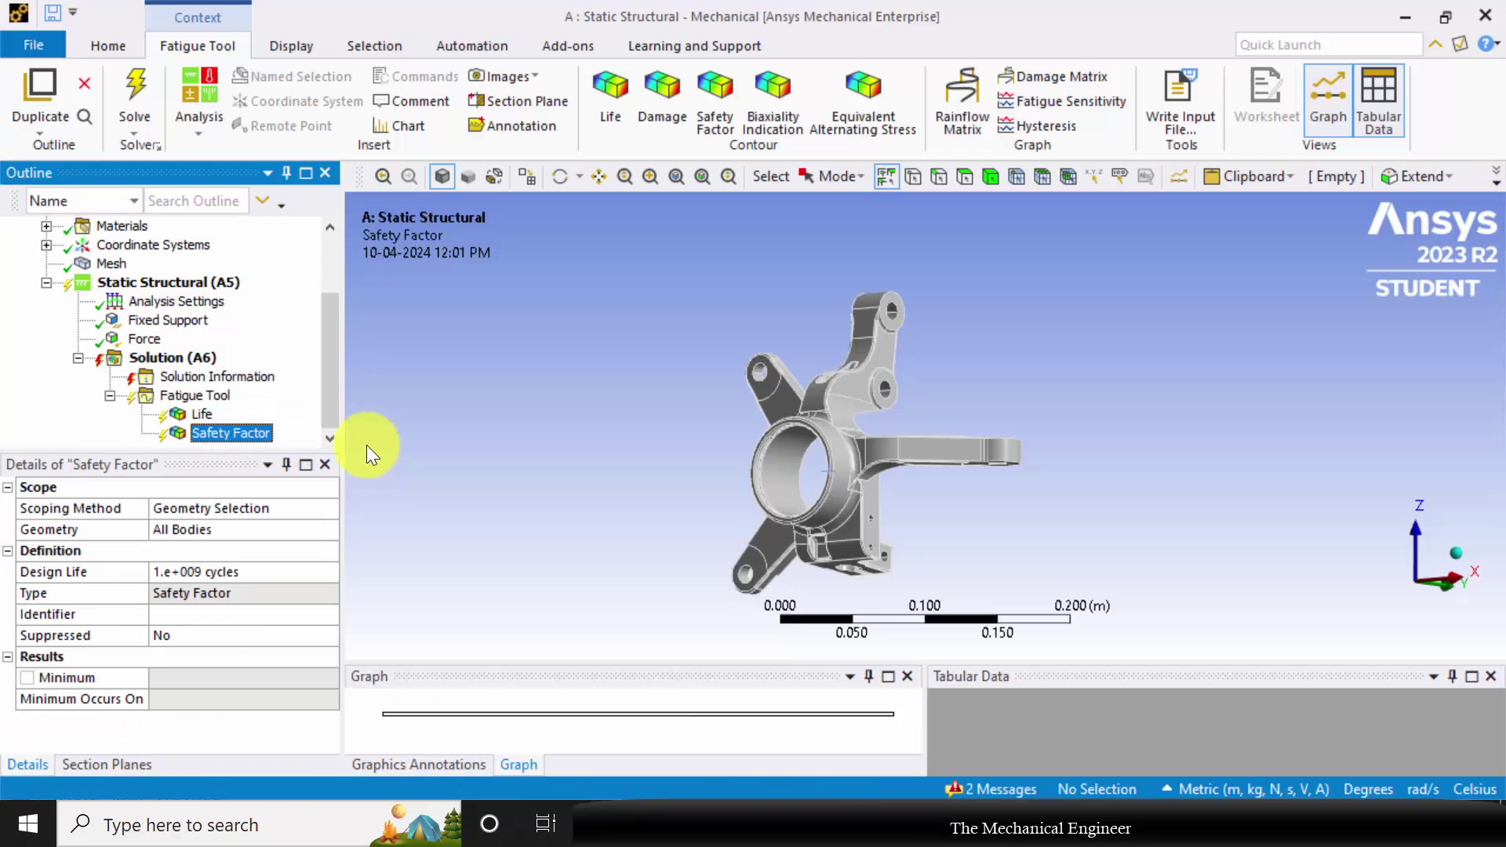
left_click(217, 396)
right_click(216, 396)
mouse_move(384, 416)
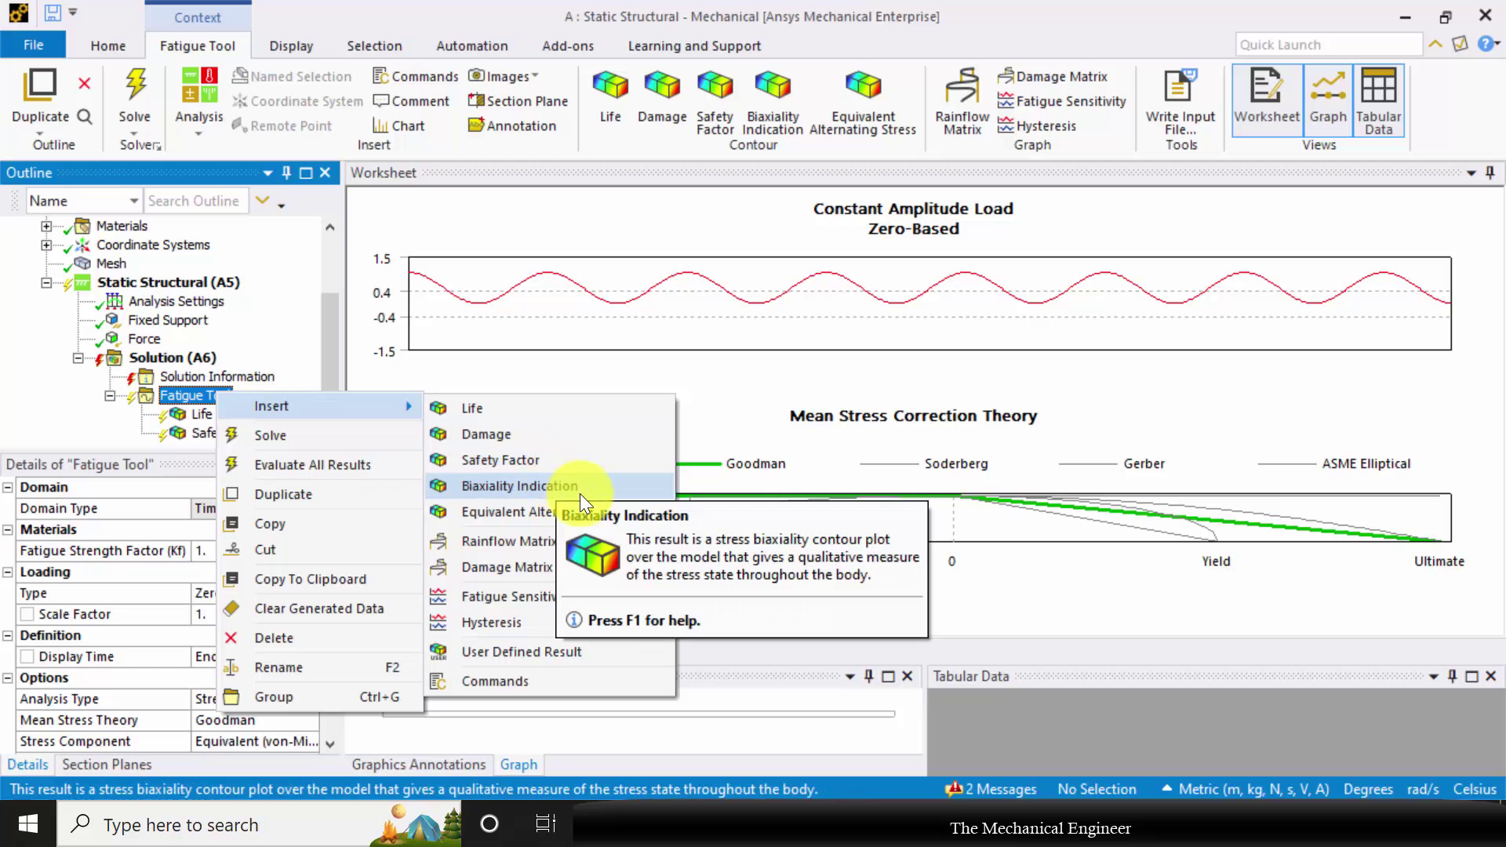
left_click(544, 510)
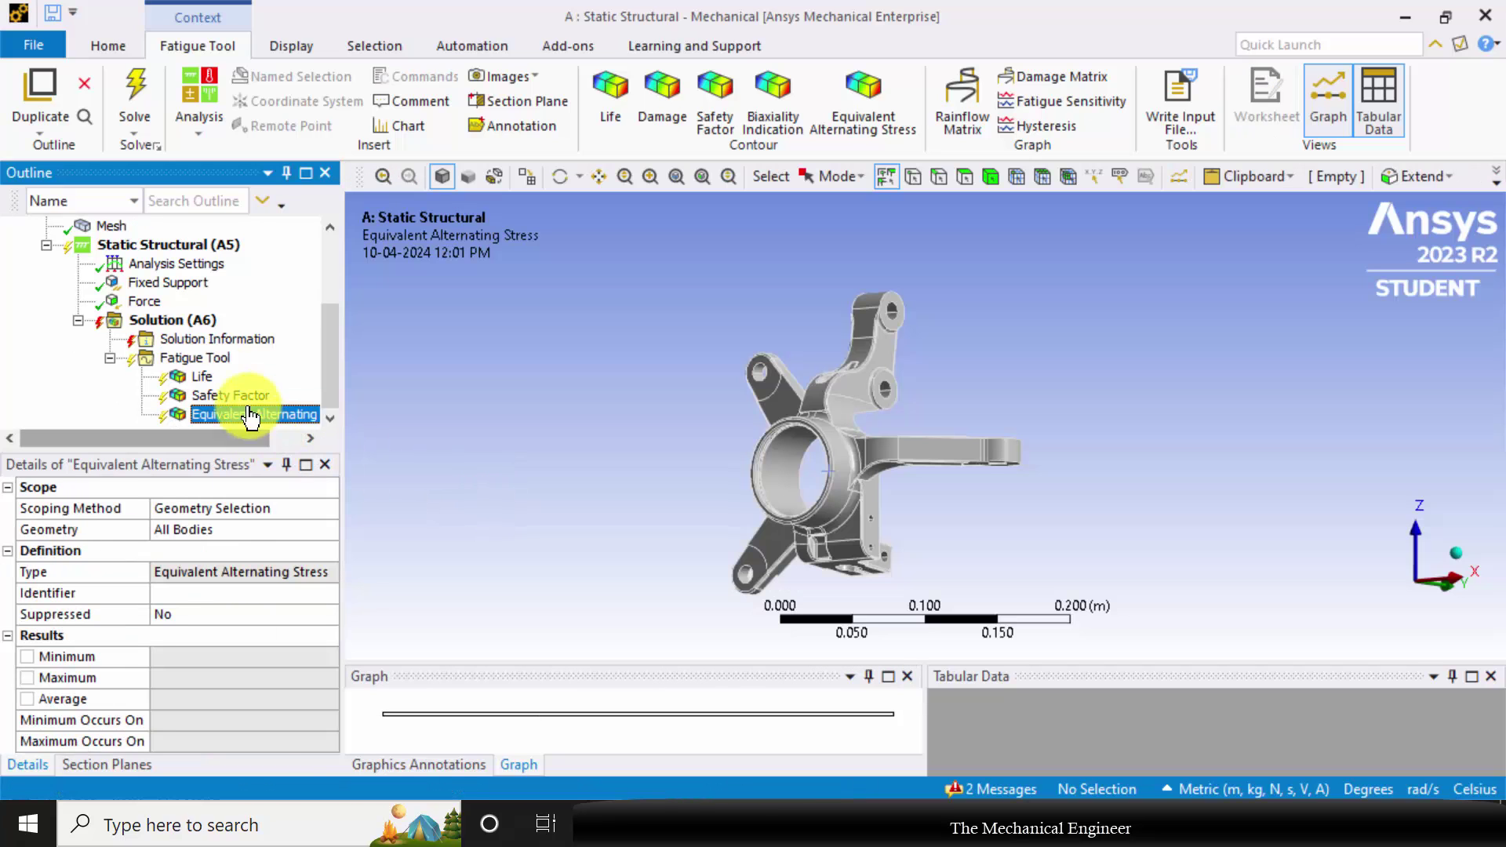
left_click(173, 320)
Solve the analysis from the Solution (A6) context menu
right_click(175, 320)
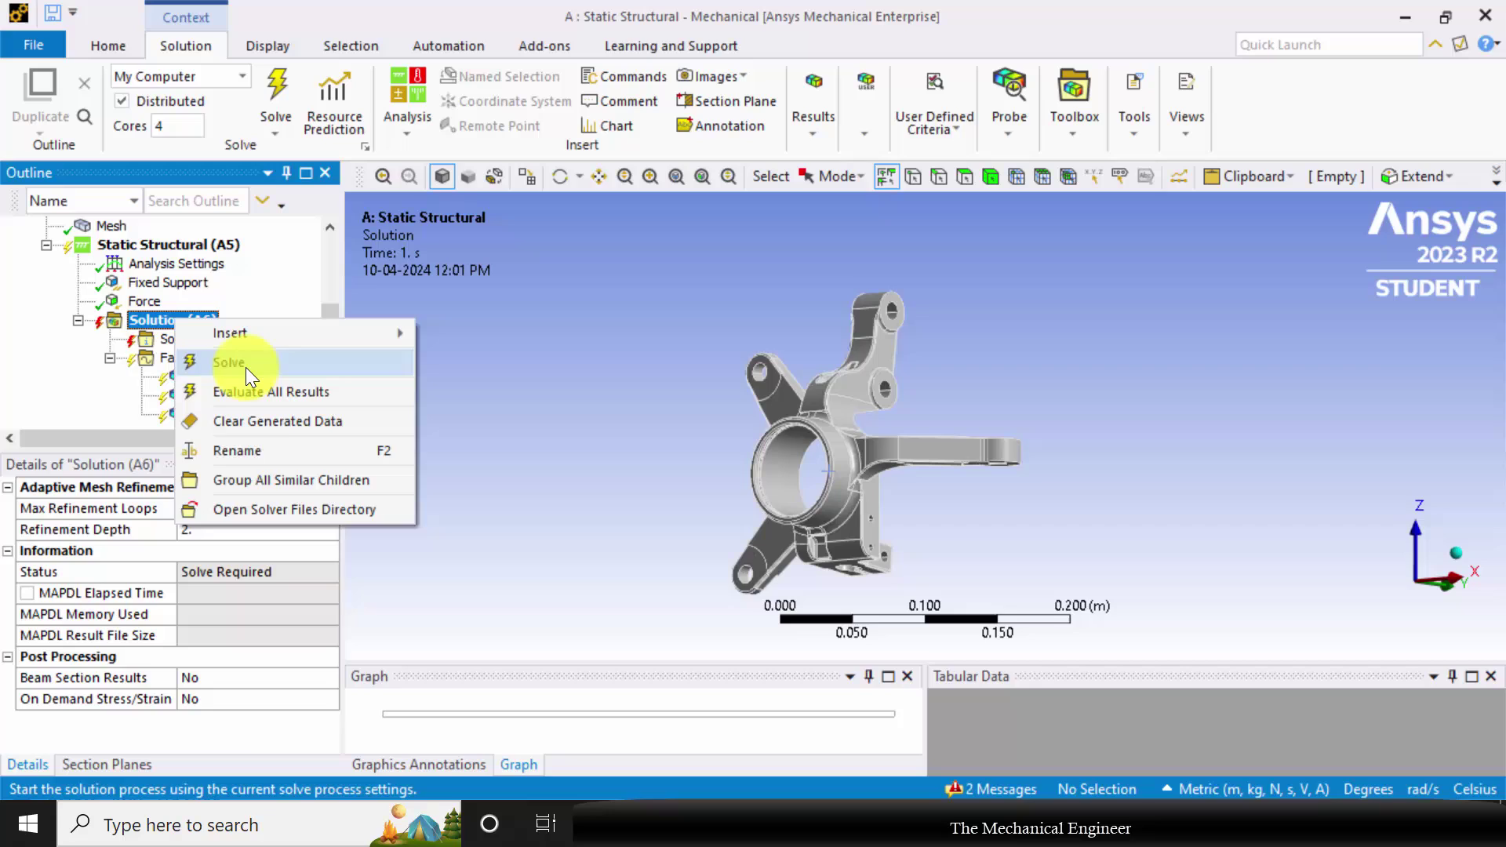
left_click(248, 365)
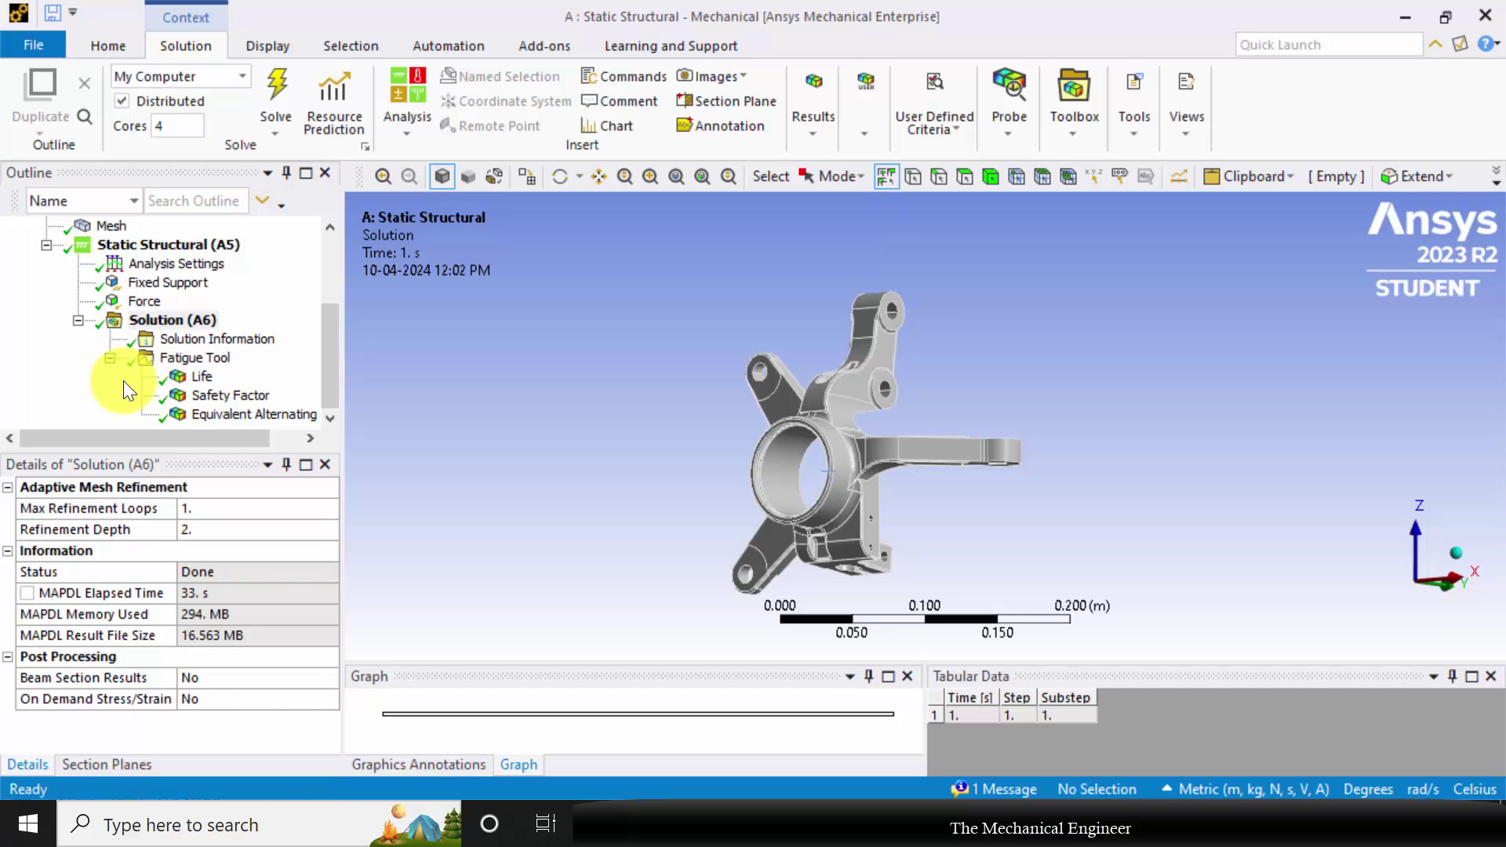
Show the Life contour, a uniform 1e8 cycles, and orbit and zoom the knuckle
left_click(199, 377)
left_click_drag(733, 450, 846, 490)
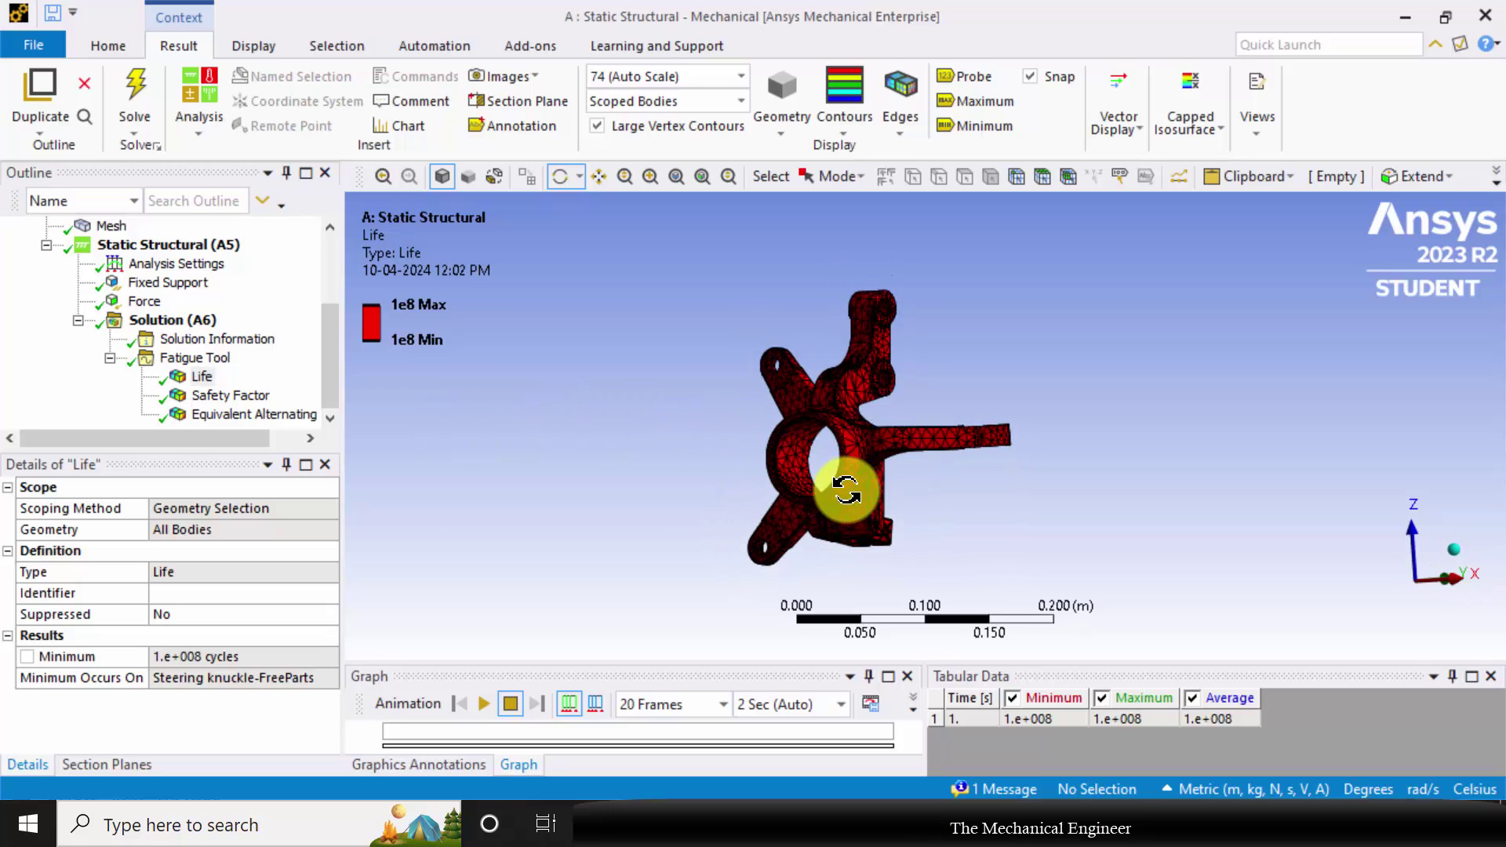
scroll(851, 462, "up", 2)
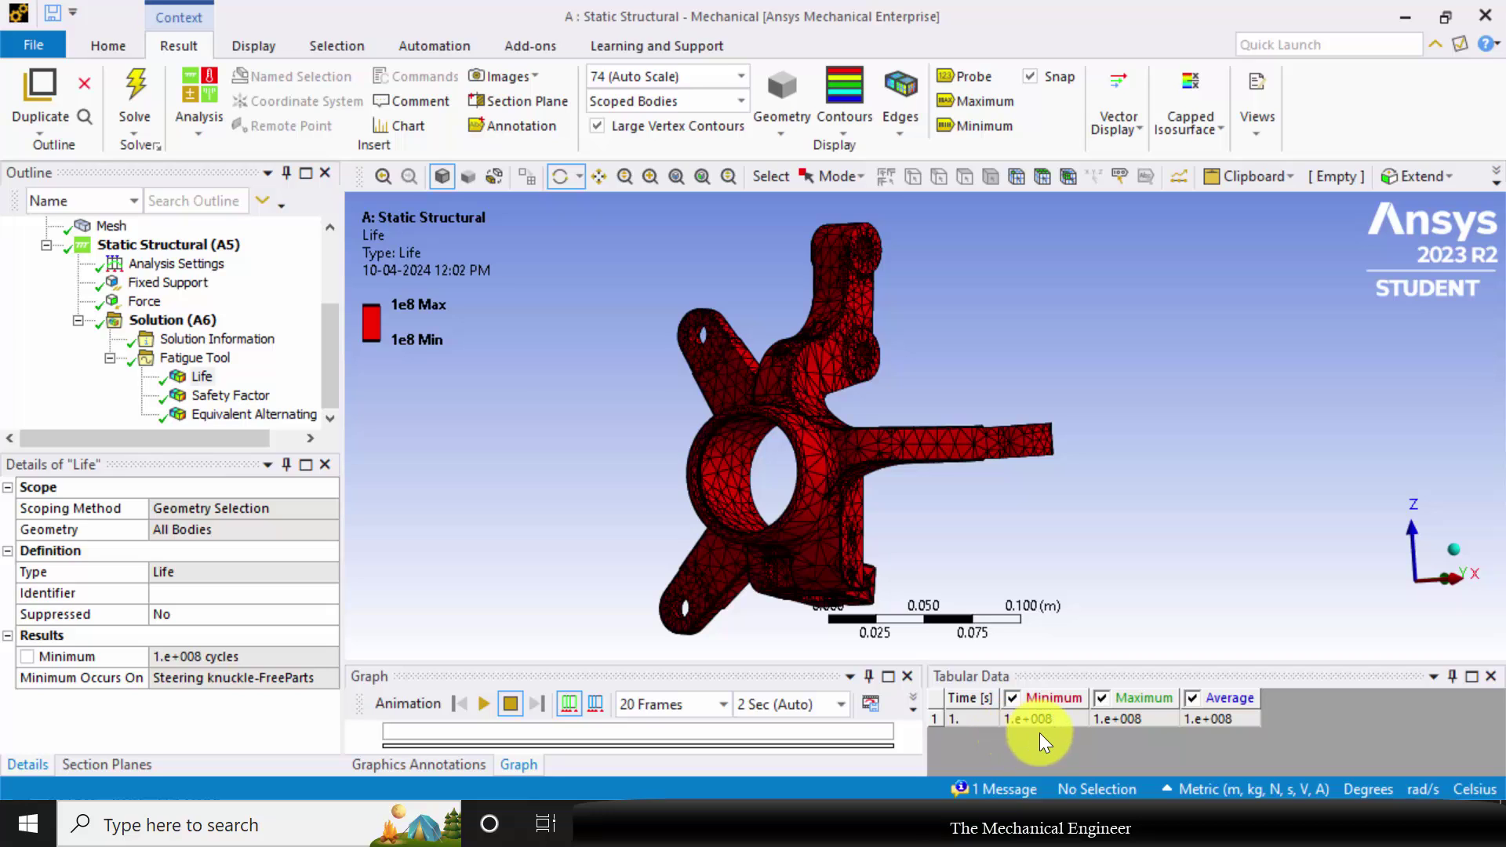
Show the Safety Factor contour (4.0331 to 15) and label its Min and Max locations
left_click(231, 396)
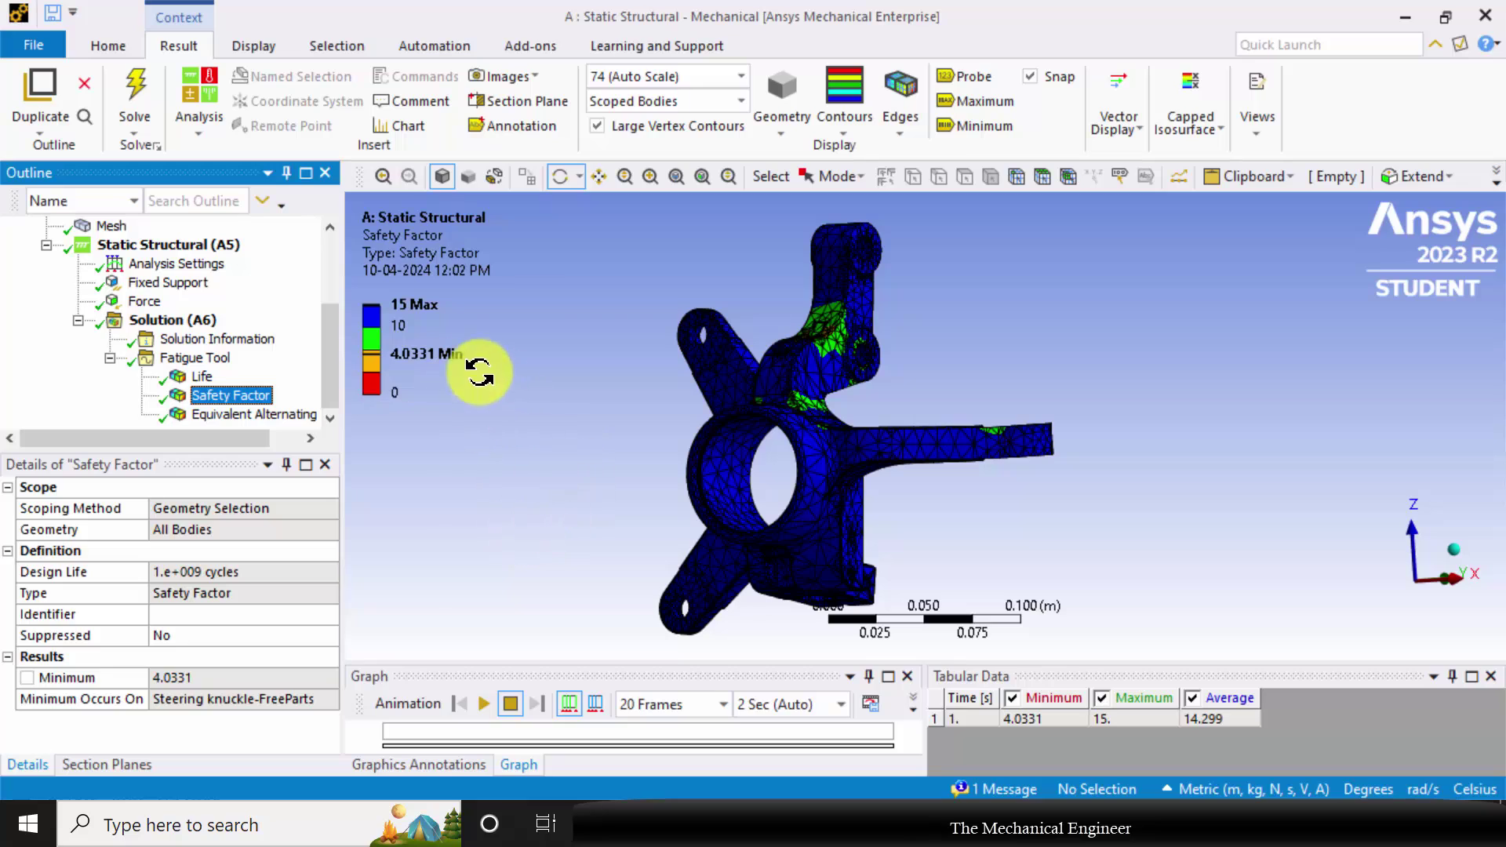
type("1")
key("Return")
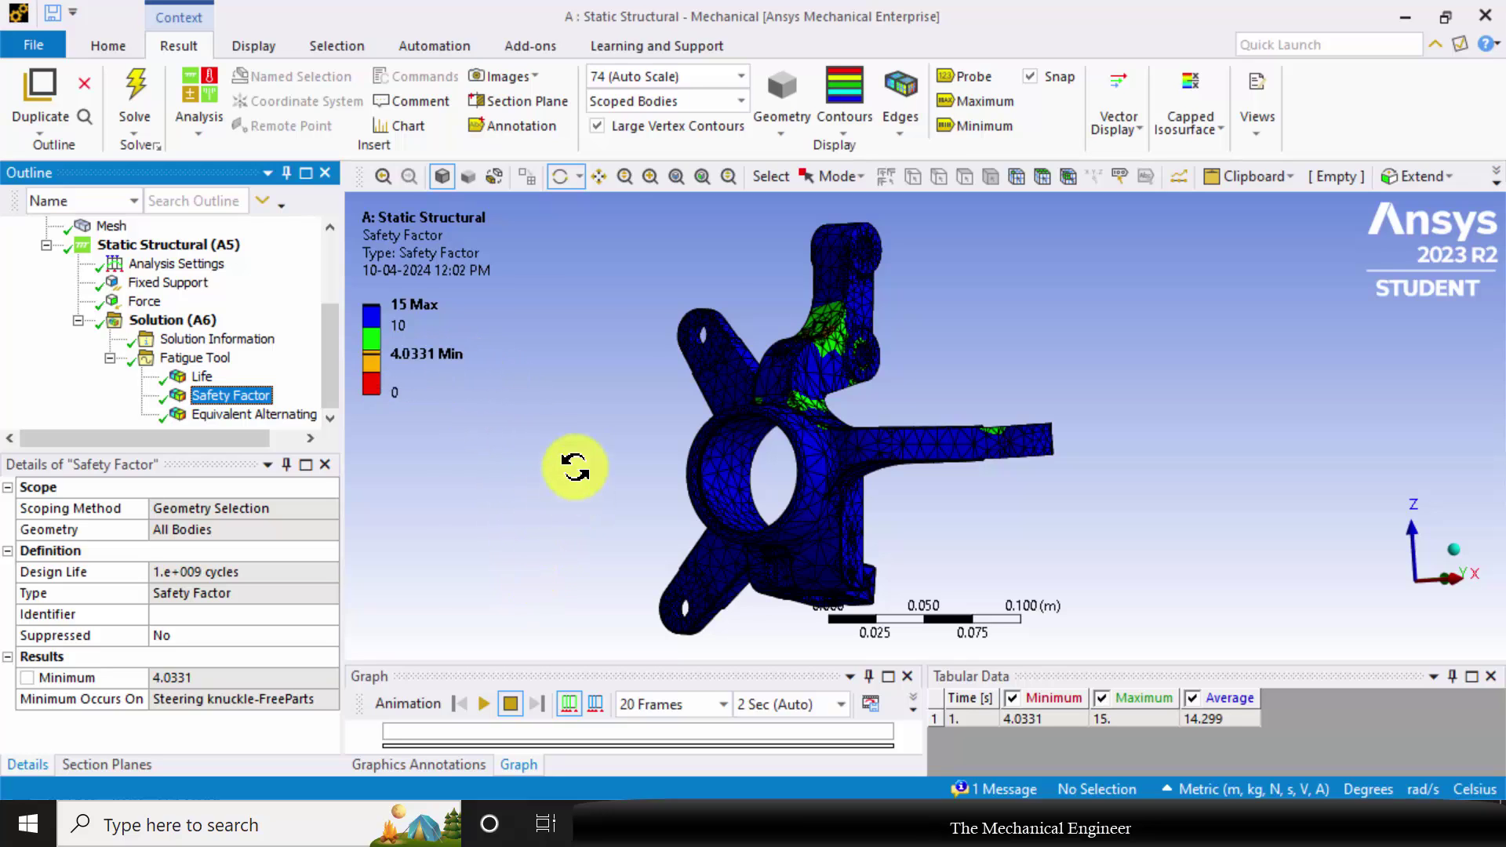
left_click(981, 129)
scroll(867, 321, "up", 5)
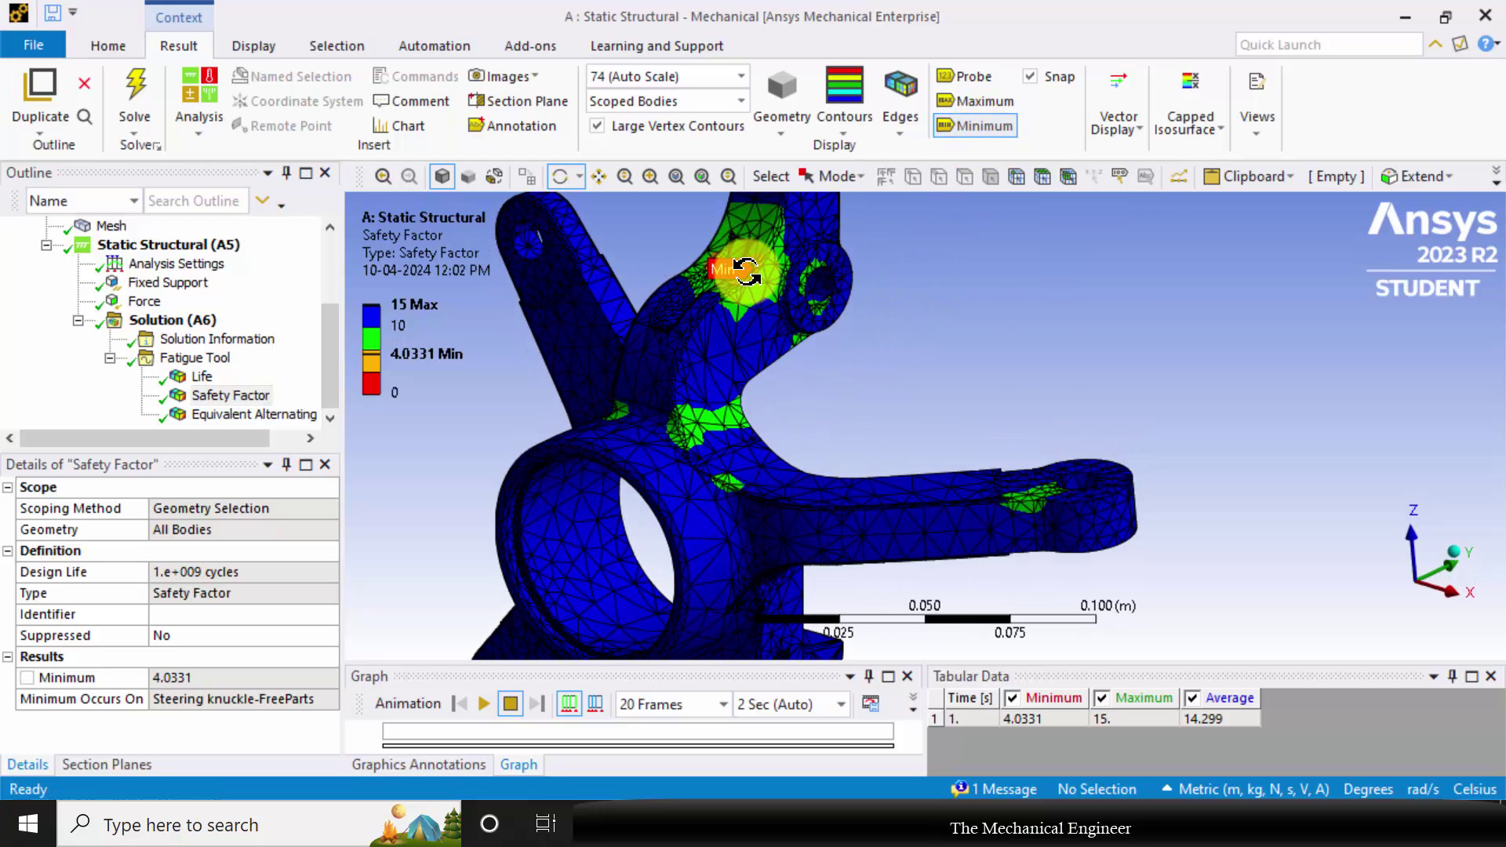
left_click(975, 101)
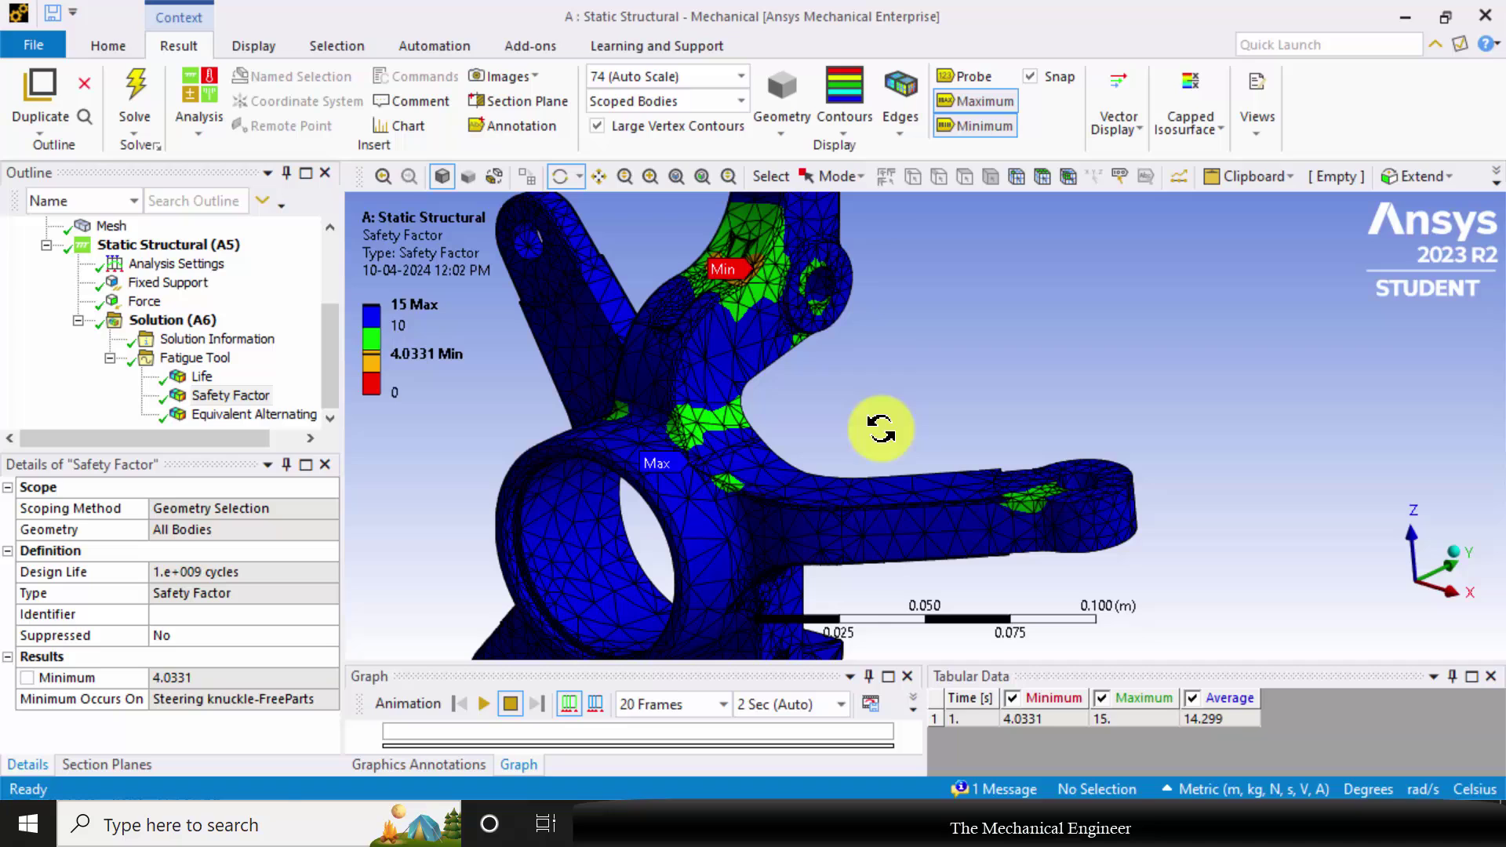
Show Equivalent Alternating Stress (12.936 Pa to 3.2289e7 Pa) and orbit to inspect Max and Min
left_click(259, 416)
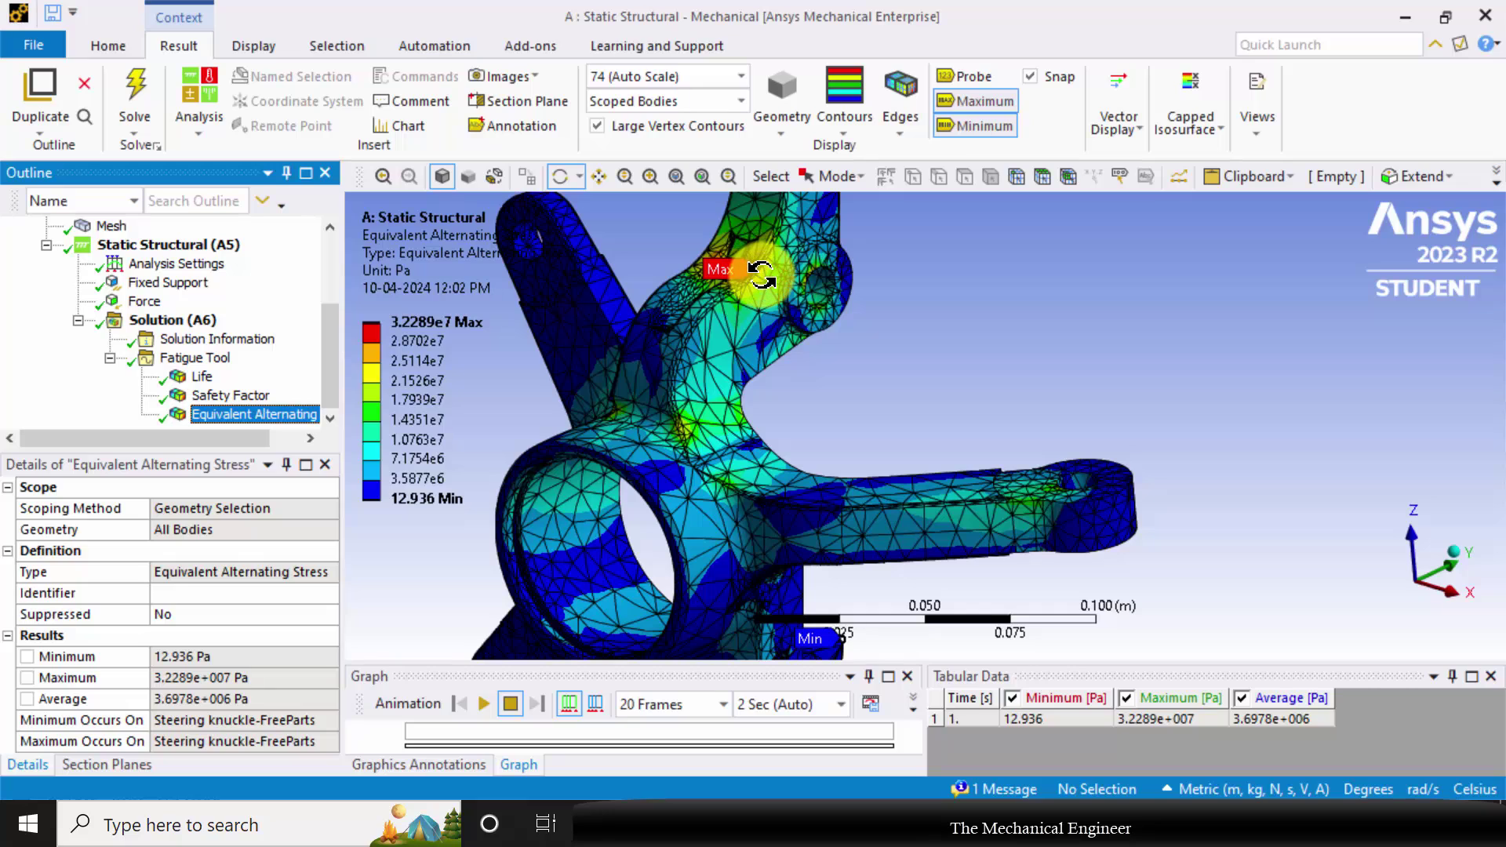
left_click_drag(736, 265, 840, 407)
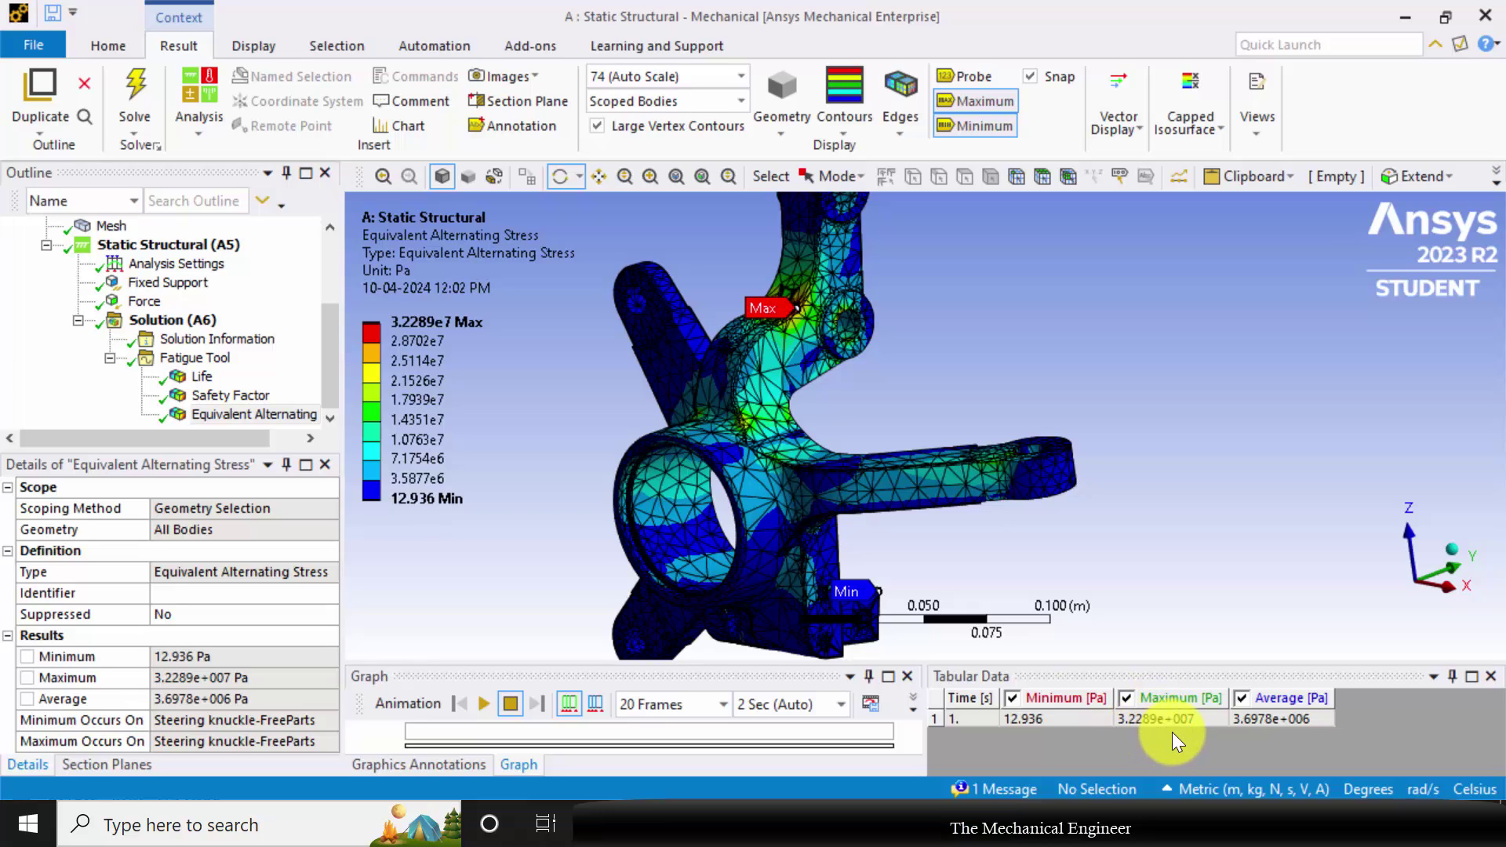
left_click_drag(931, 437, 1032, 393)
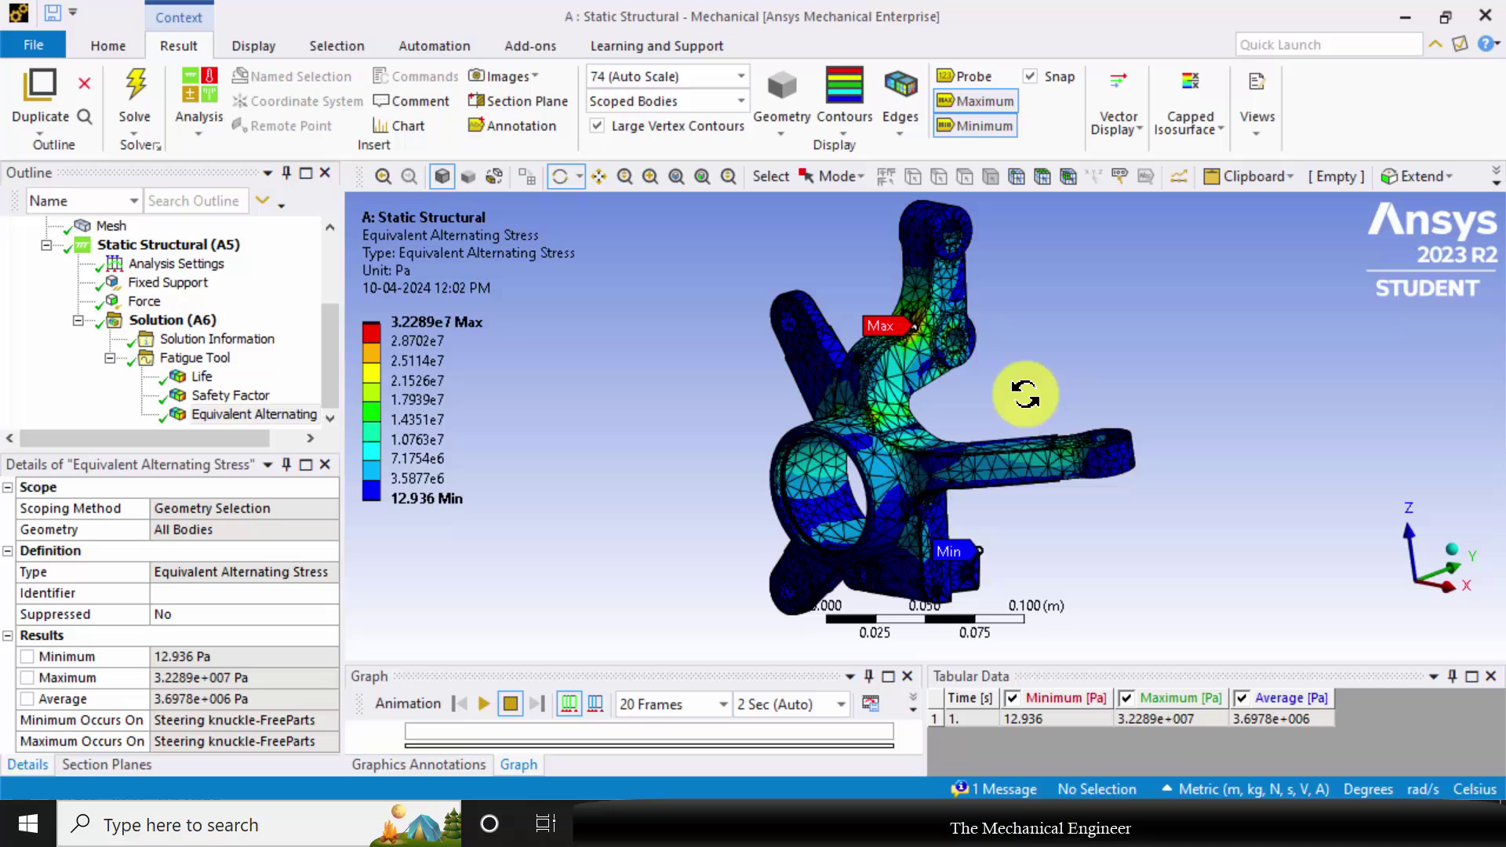
left_click_drag(1025, 393, 1054, 366)
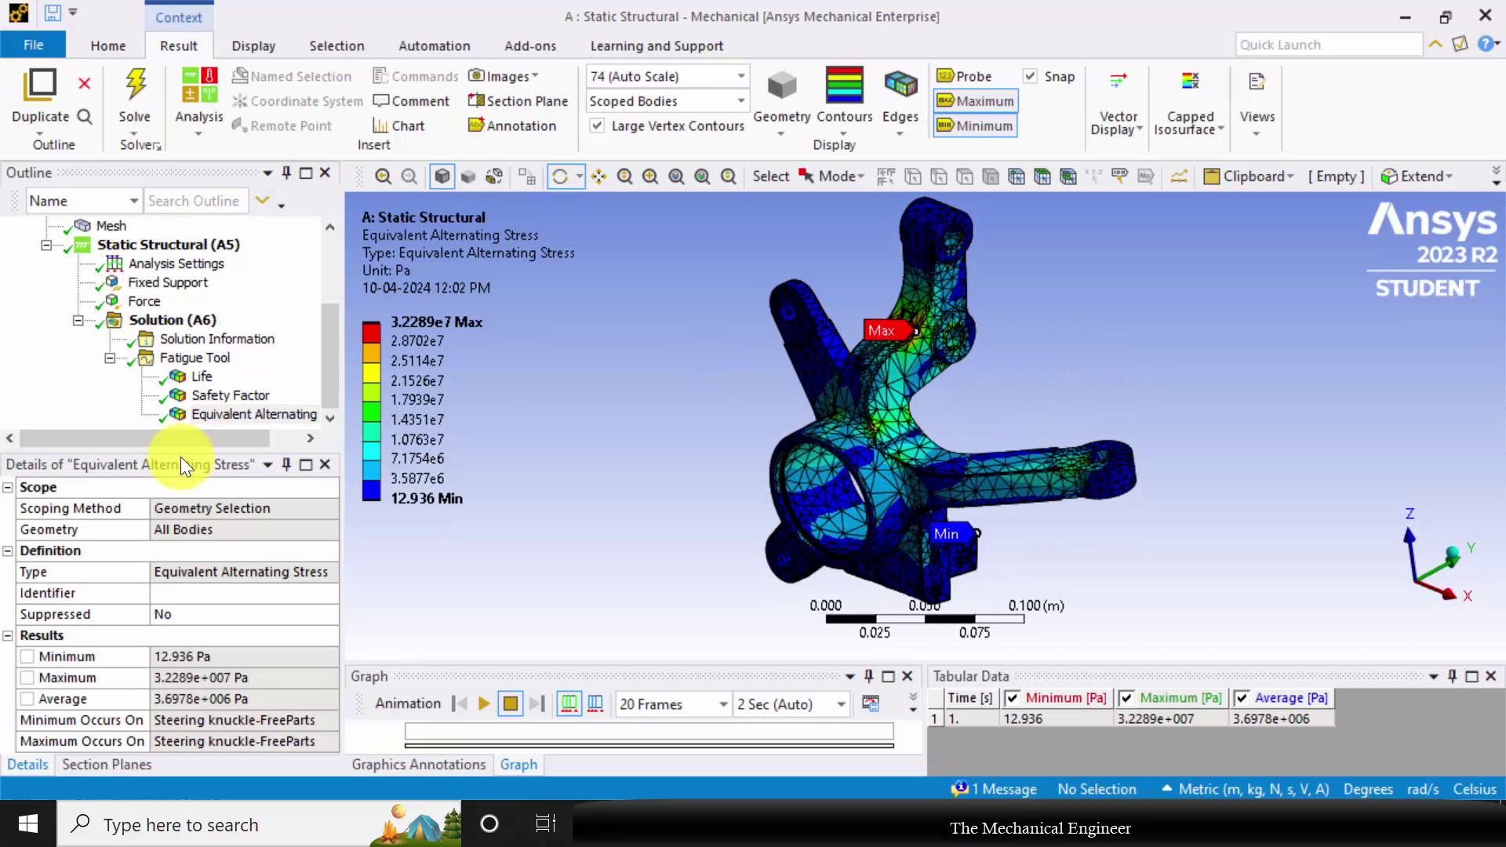
scroll(293, 348, "up", 3)
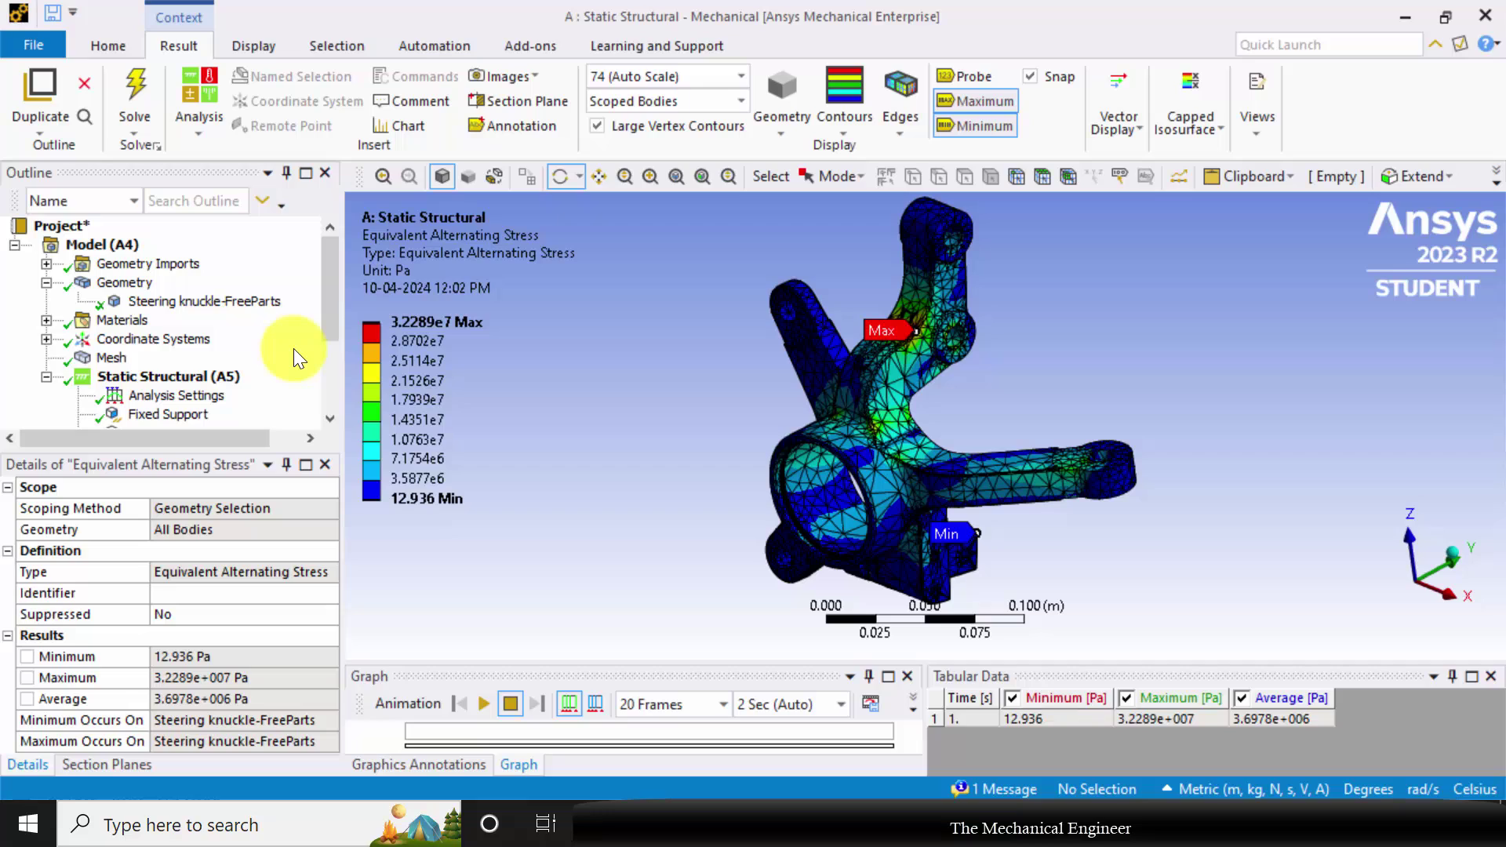